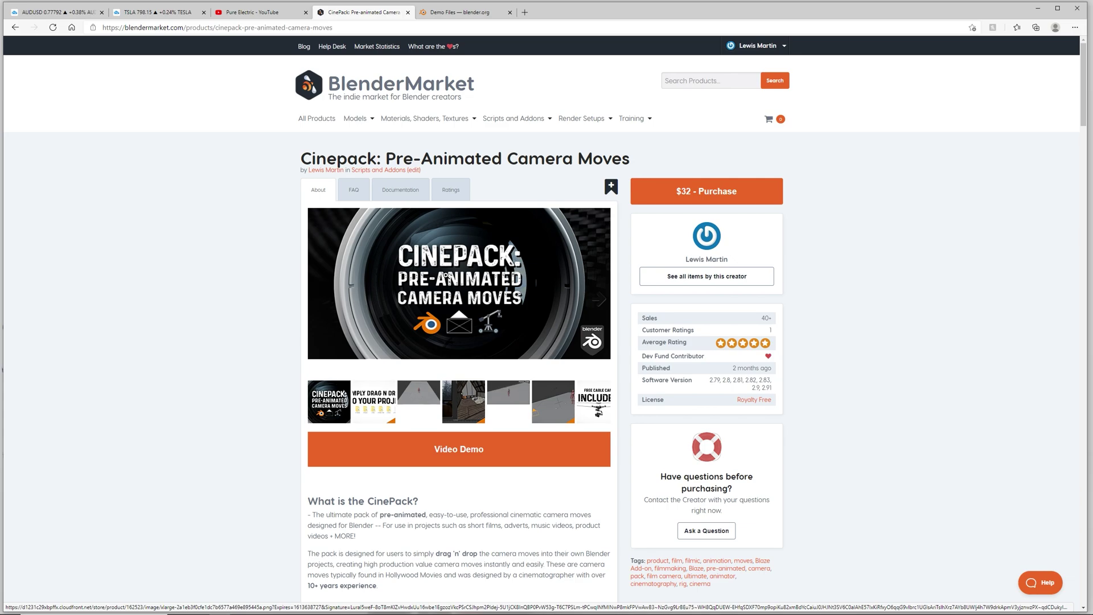
- Browse blender.org, go to its Demo Files page, then minimize the browser to show the Downloads and CinePack folders
scroll(446, 275, down, 2)
scroll(328, 145, up, 2)
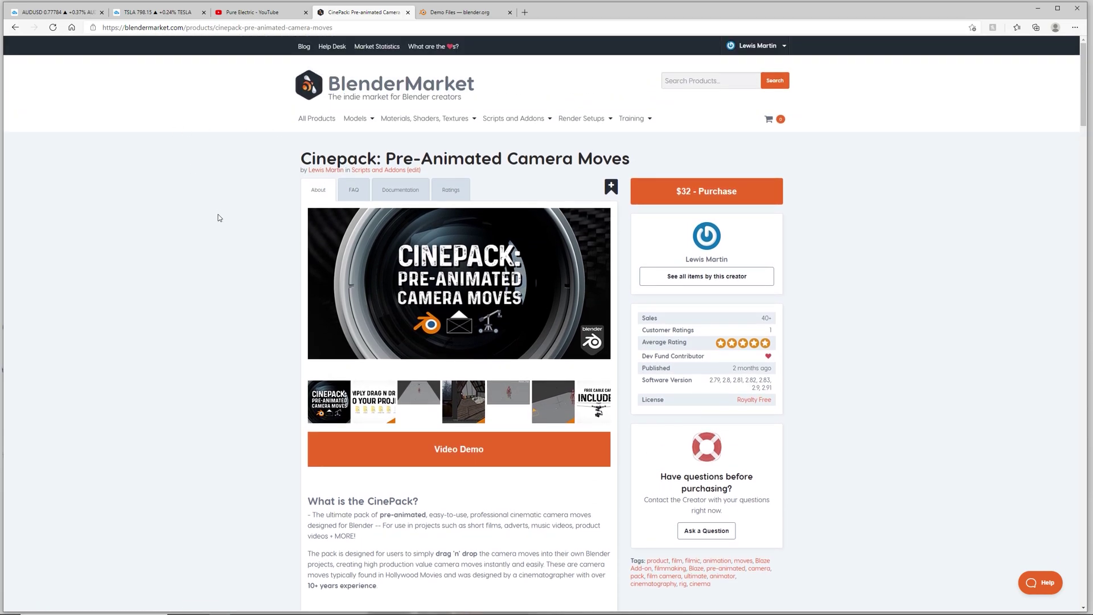
scroll(219, 218, down, 6)
scroll(364, 350, up, 3)
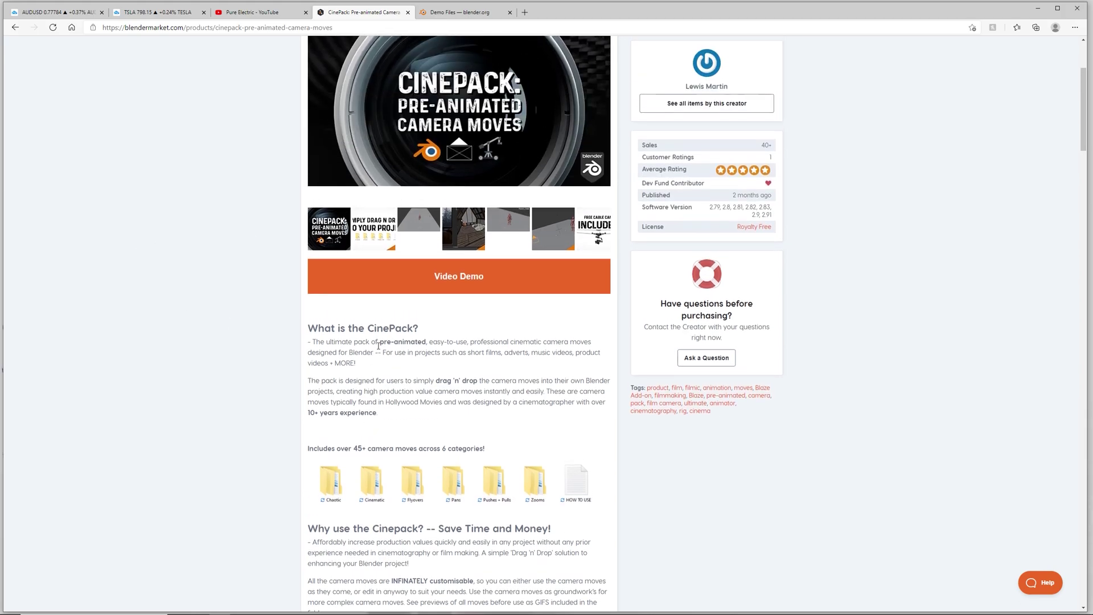
scroll(295, 345, down, 3)
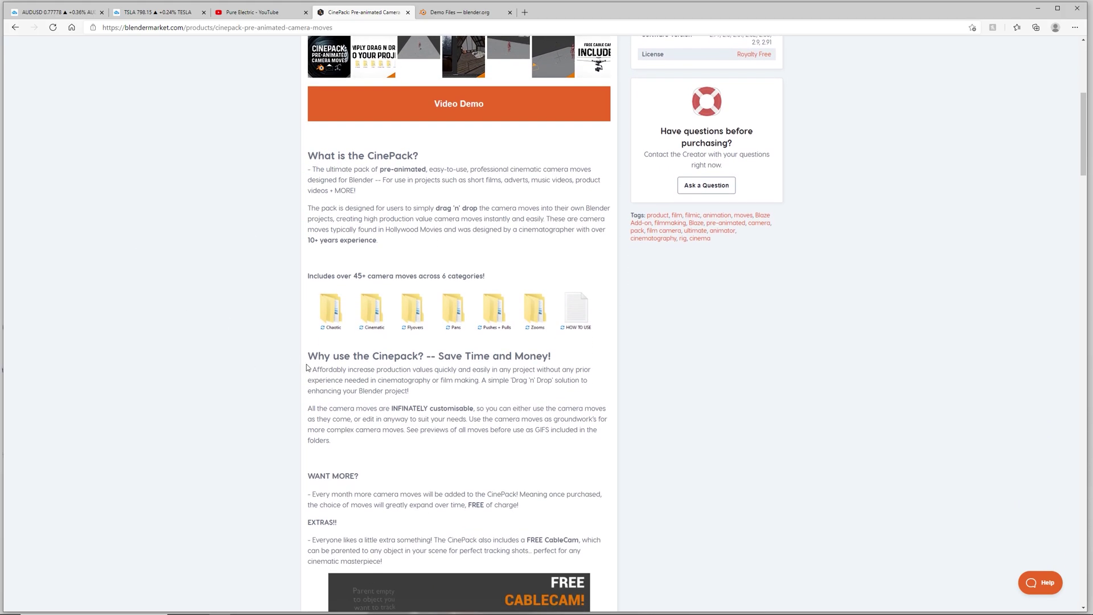
scroll(285, 374, up, 6)
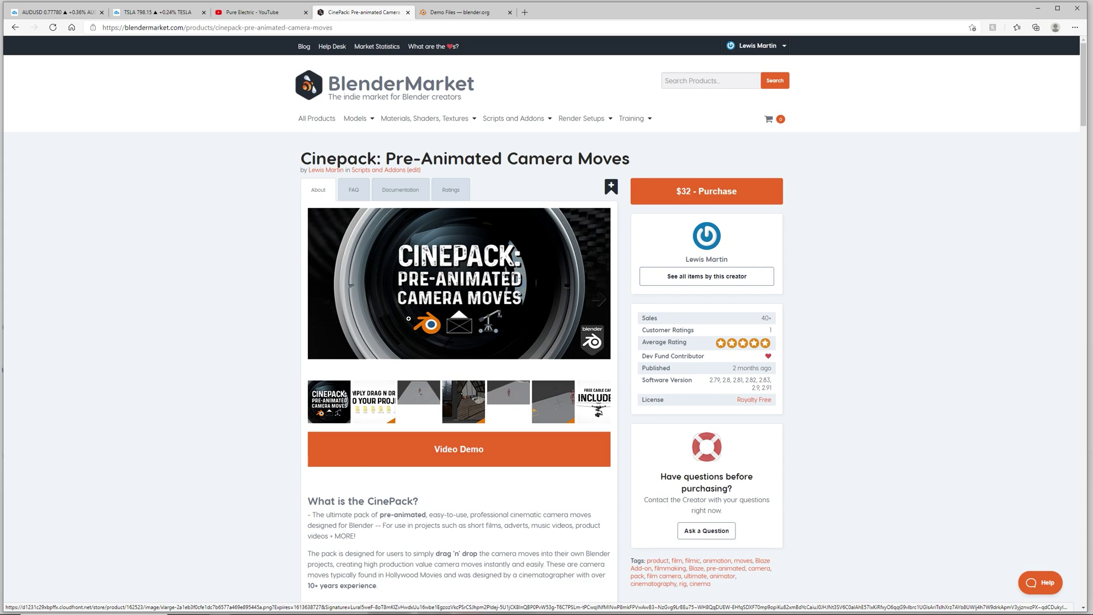
scroll(409, 319, down, 3)
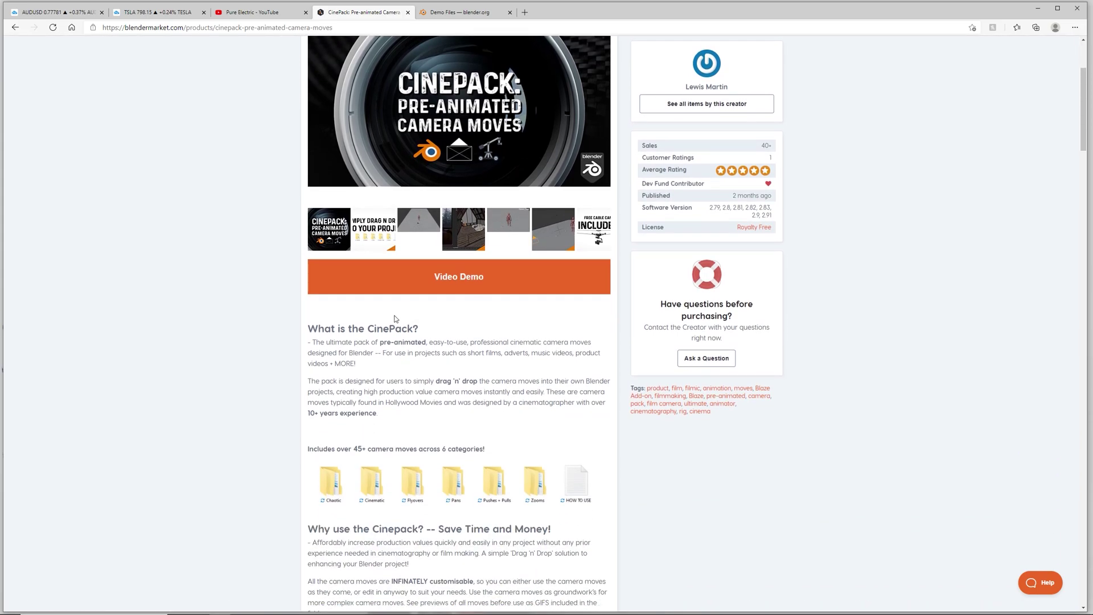
scroll(395, 319, up, 3)
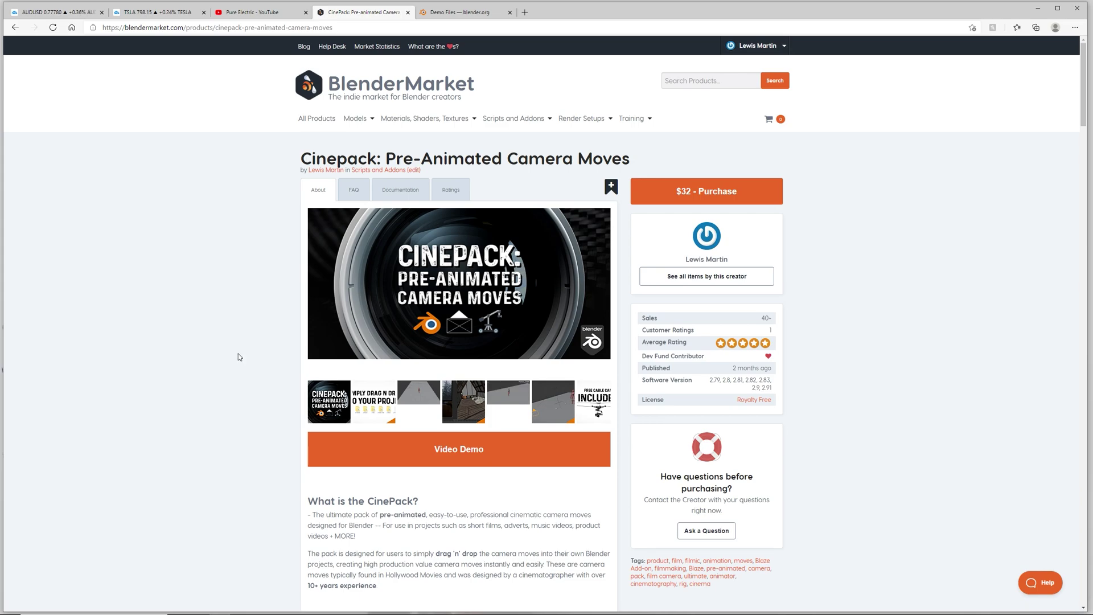
click(450, 16)
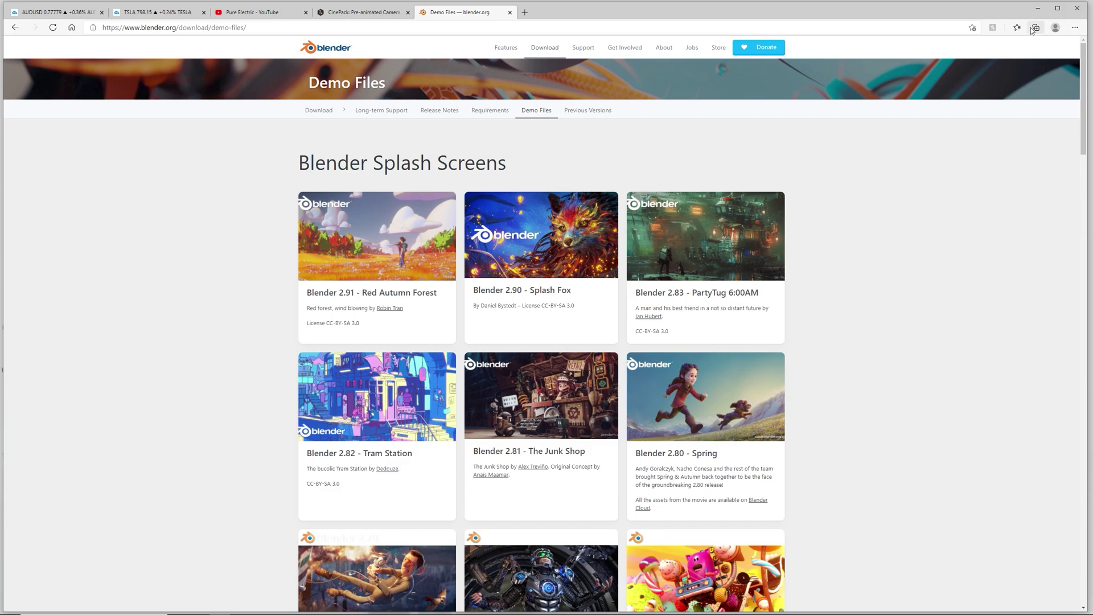
click(1038, 8)
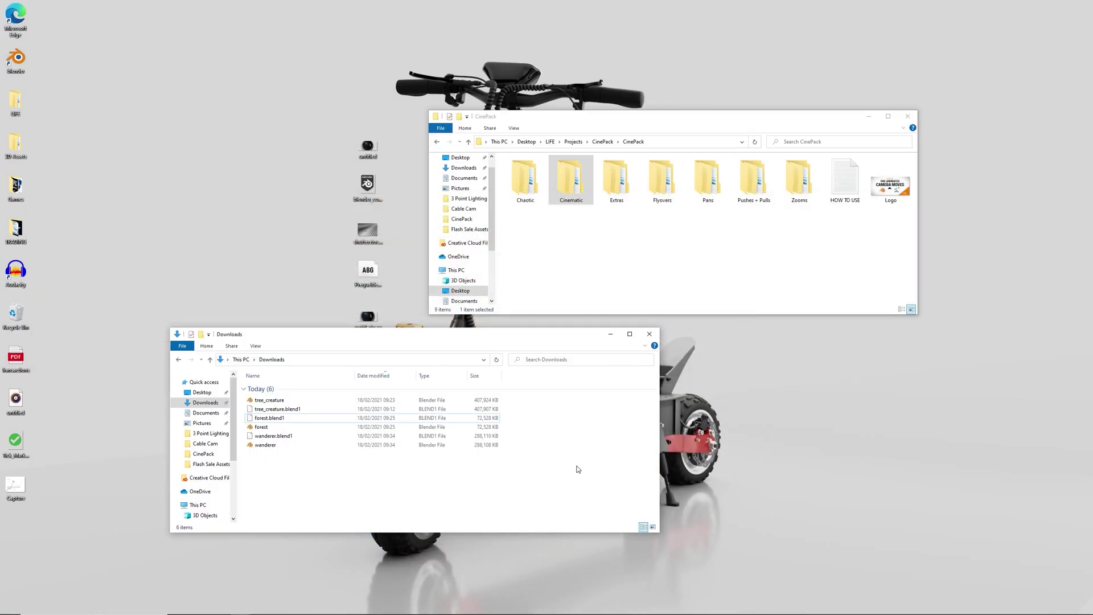
- Open wanderer.blend from Downloads and orbit toward the robot and solar-panel rover
double_click(265, 445)
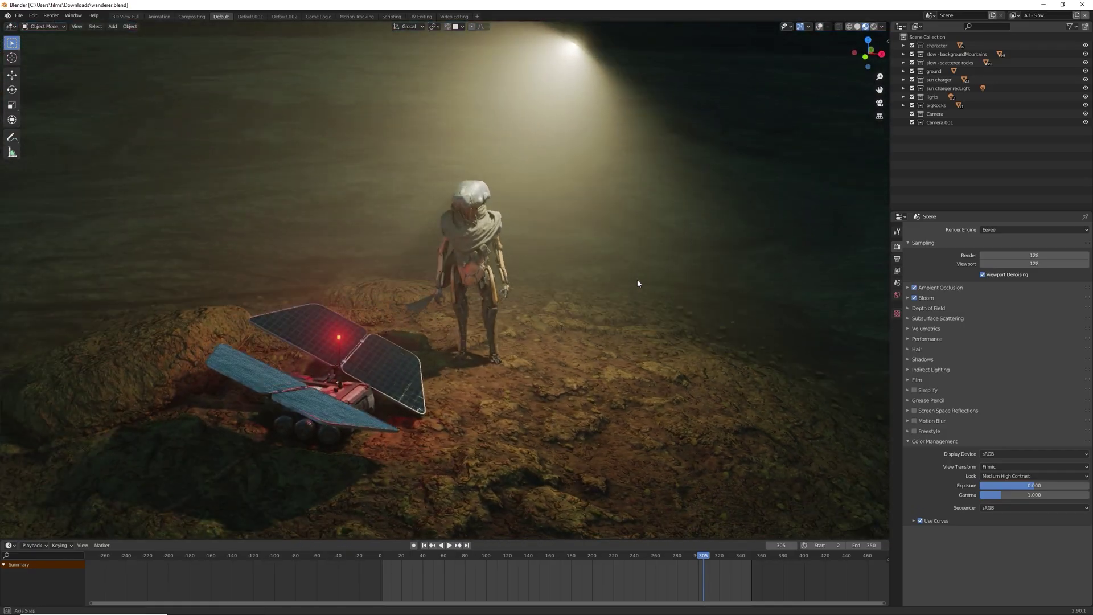
mouse_move(638, 283)
middle_down()
mouse_move(539, 282)
mouse_move(646, 283)
mouse_move(600, 295)
mouse_move(625, 289)
middle_up()
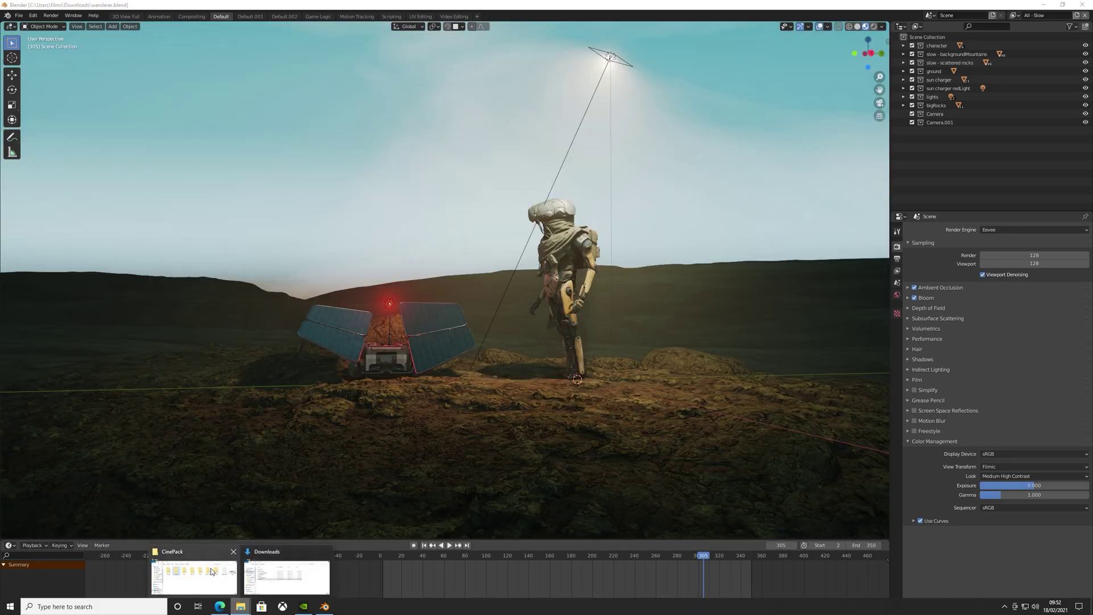
- Bring the CinePack window over Blender and open its Cinematic > Slide Right folder
click(203, 566)
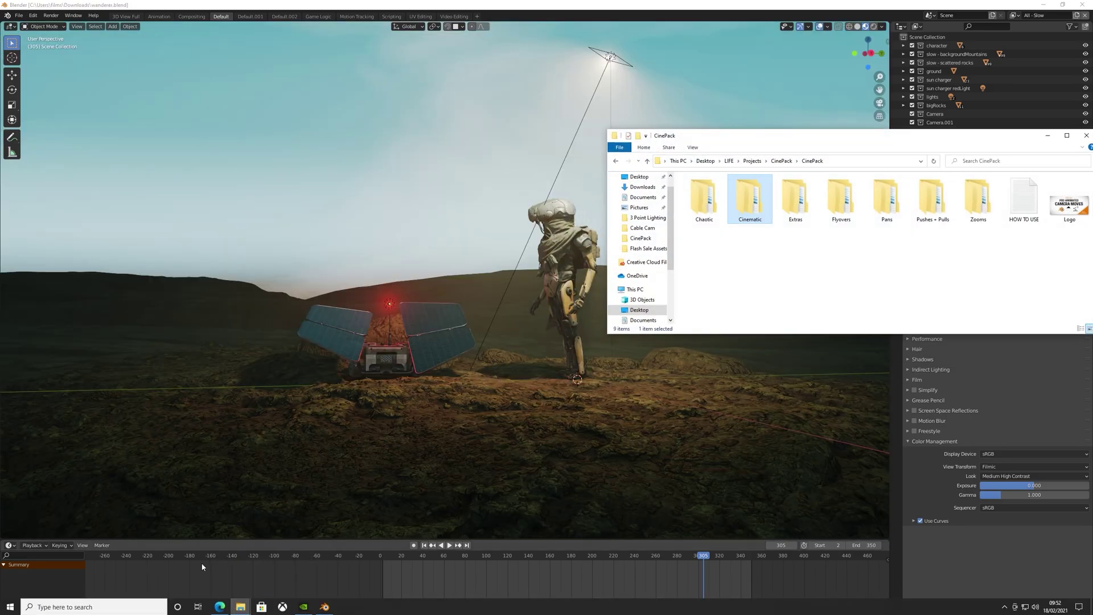
mouse_move(853, 142)
mouse_down()
mouse_move(834, 183)
mouse_move(833, 148)
mouse_up()
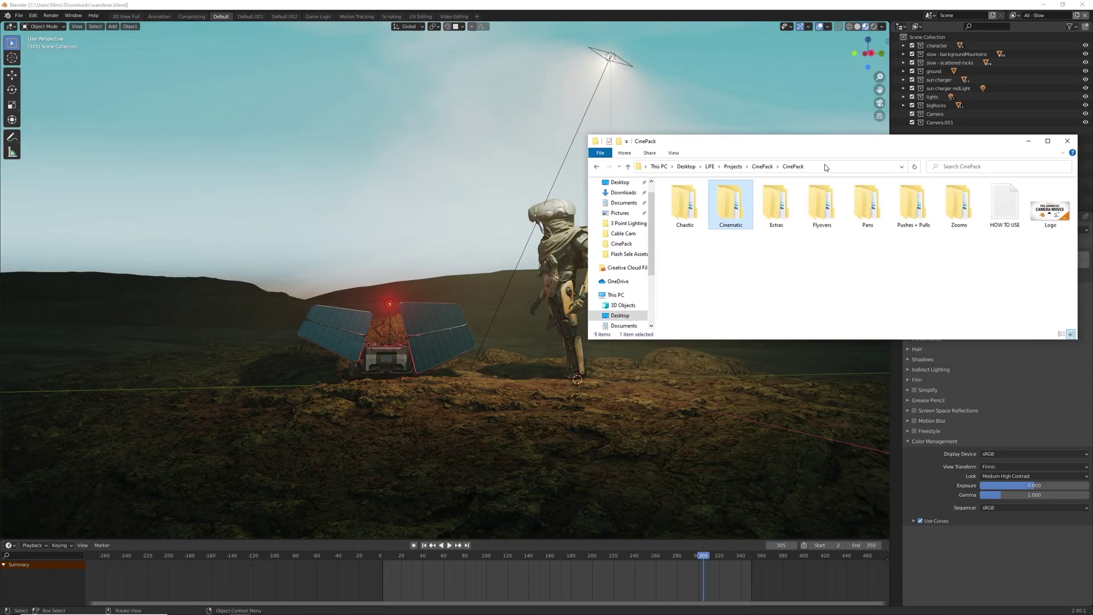
double_click(733, 213)
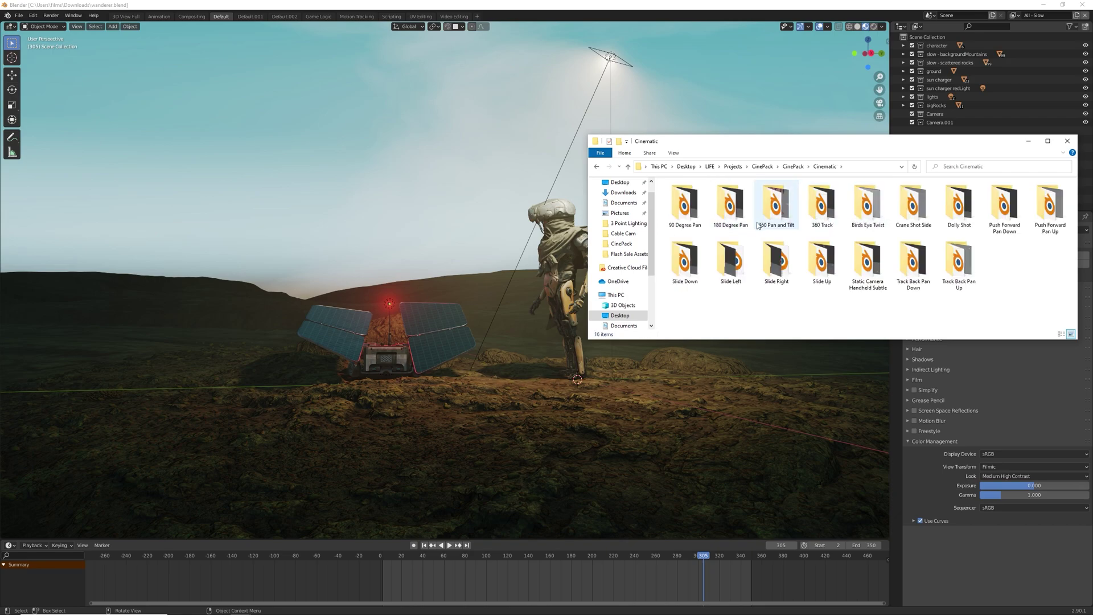
double_click(777, 265)
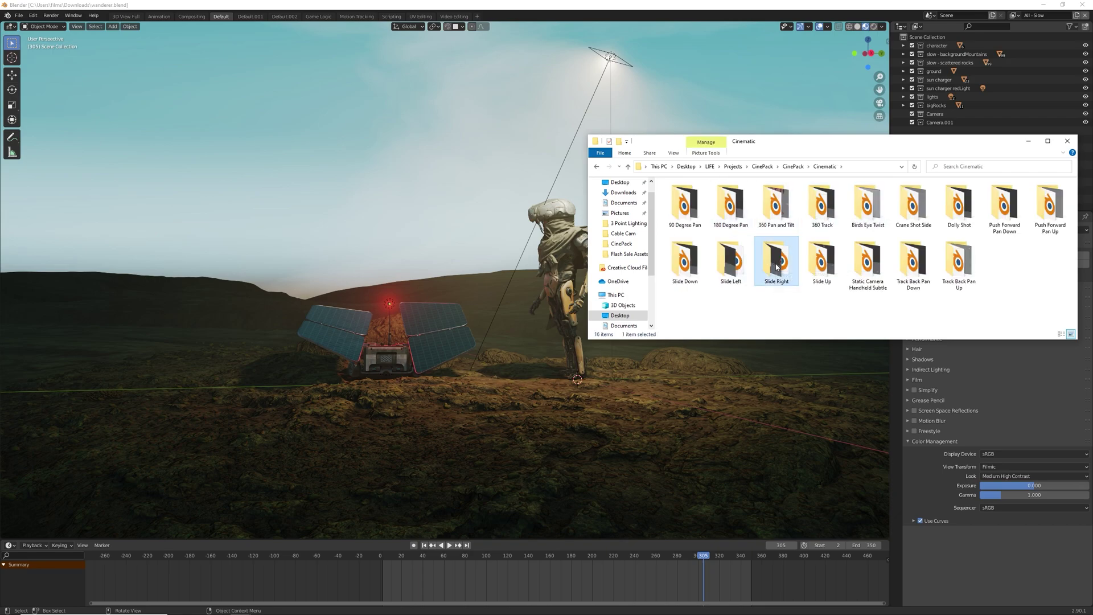
- Append the camera collection from Slide_Right.blend into the wanderer scene
drag(734, 205, 315, 223)
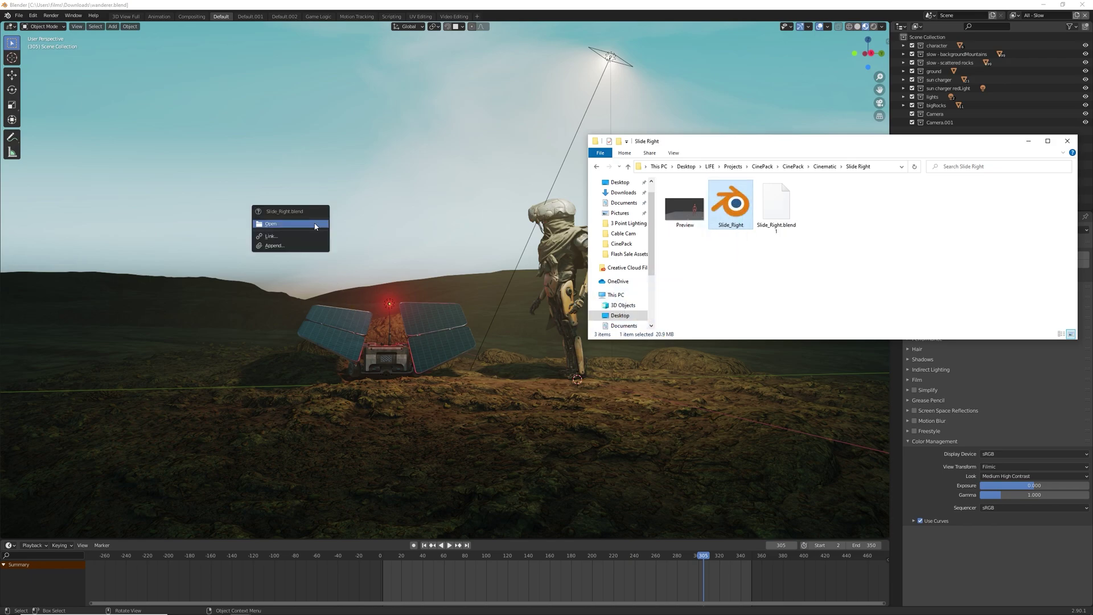
click(287, 245)
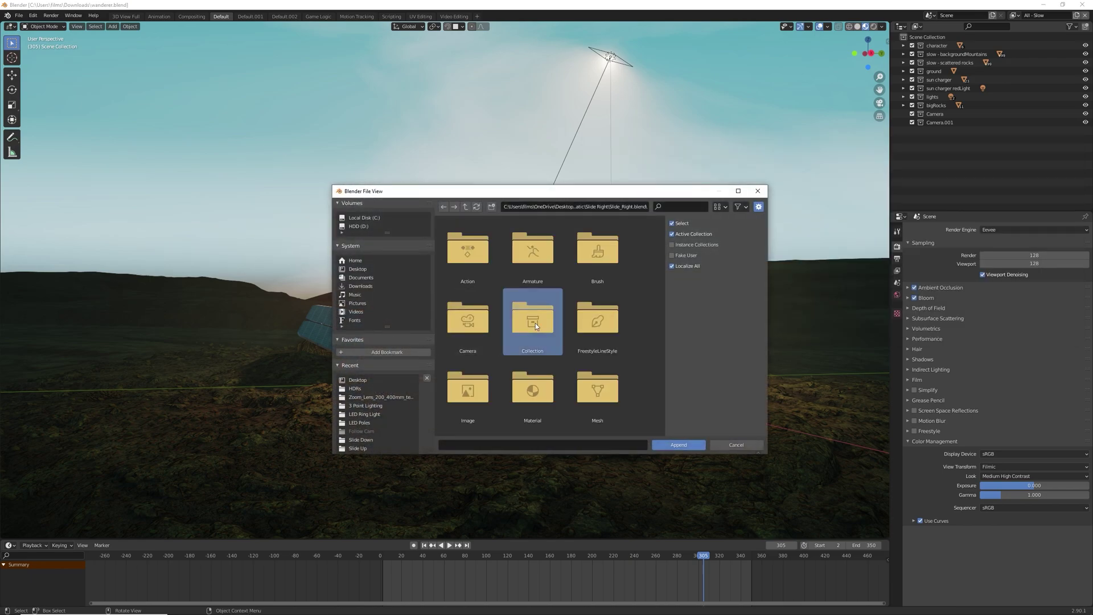
double_click(535, 319)
double_click(468, 253)
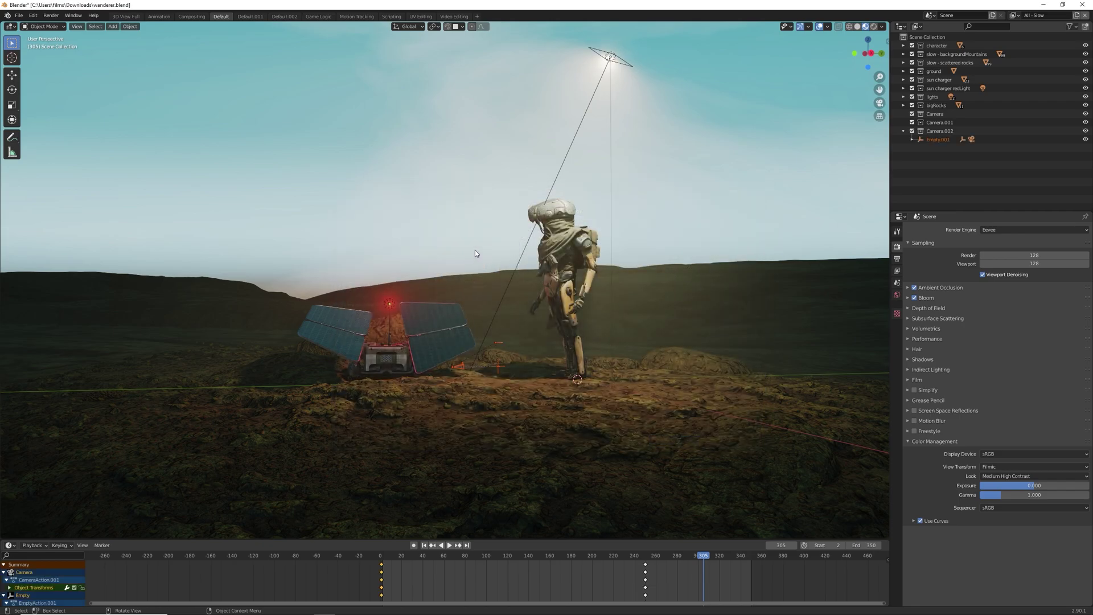
- Zoom the viewport and play the appended Slide Right camera move, stopping at frame 58
scroll(511, 365, up, 5)
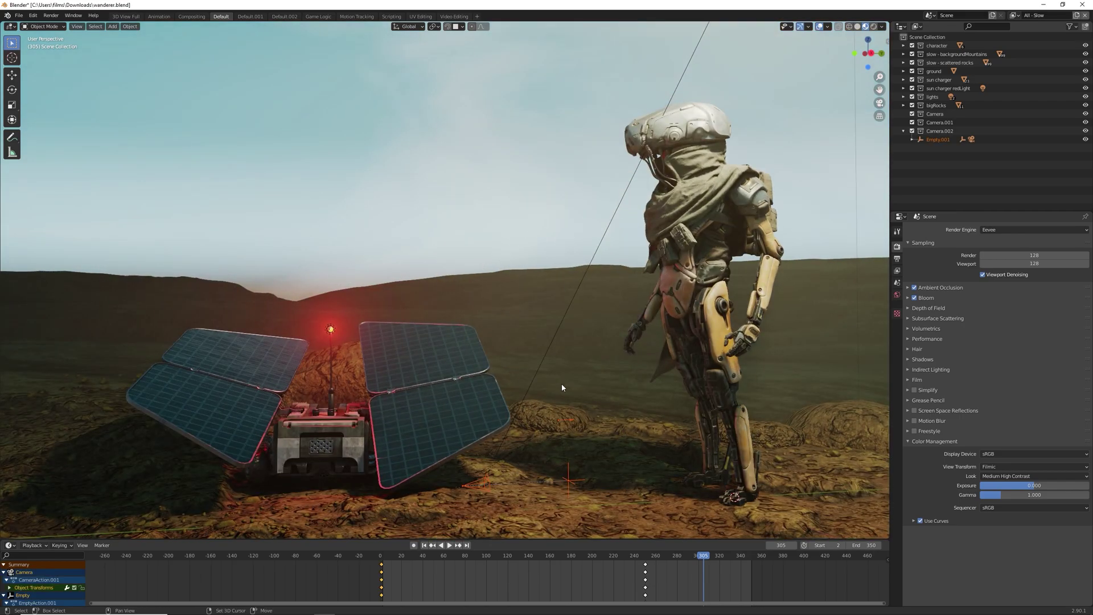
key(space)
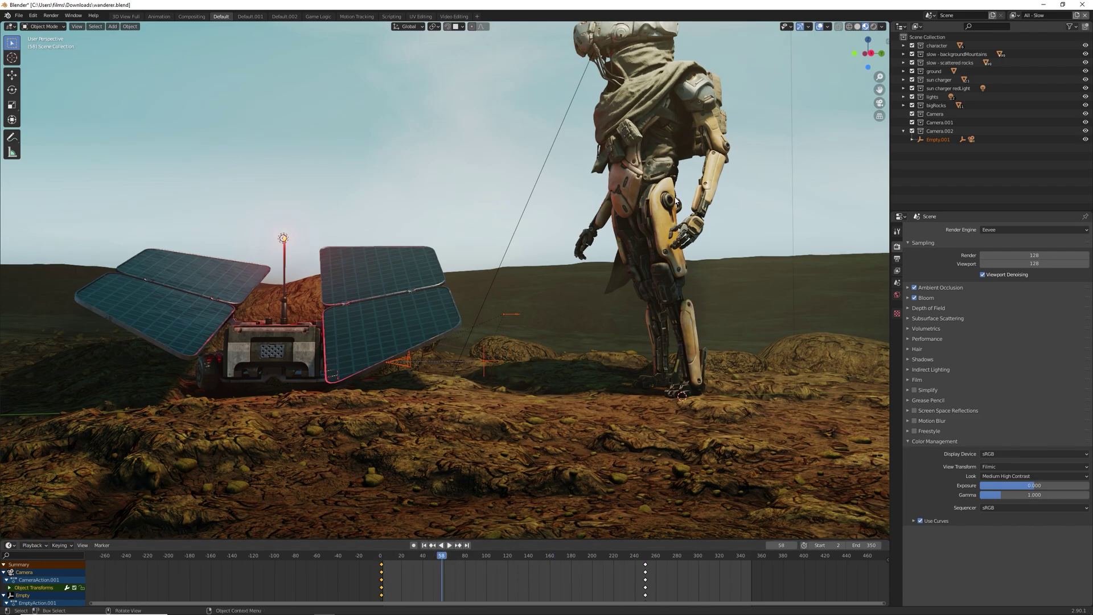
key(Escape)
scroll(500, 302, up, 4)
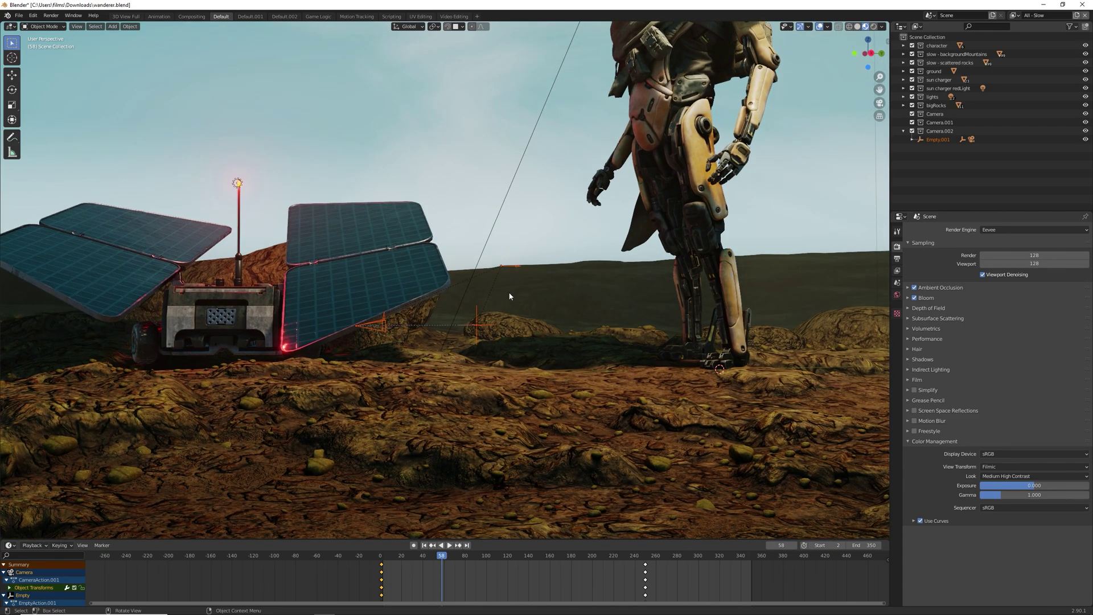
- Select the camera rig's empty and rotate it 90° around Z in top view
click(516, 267)
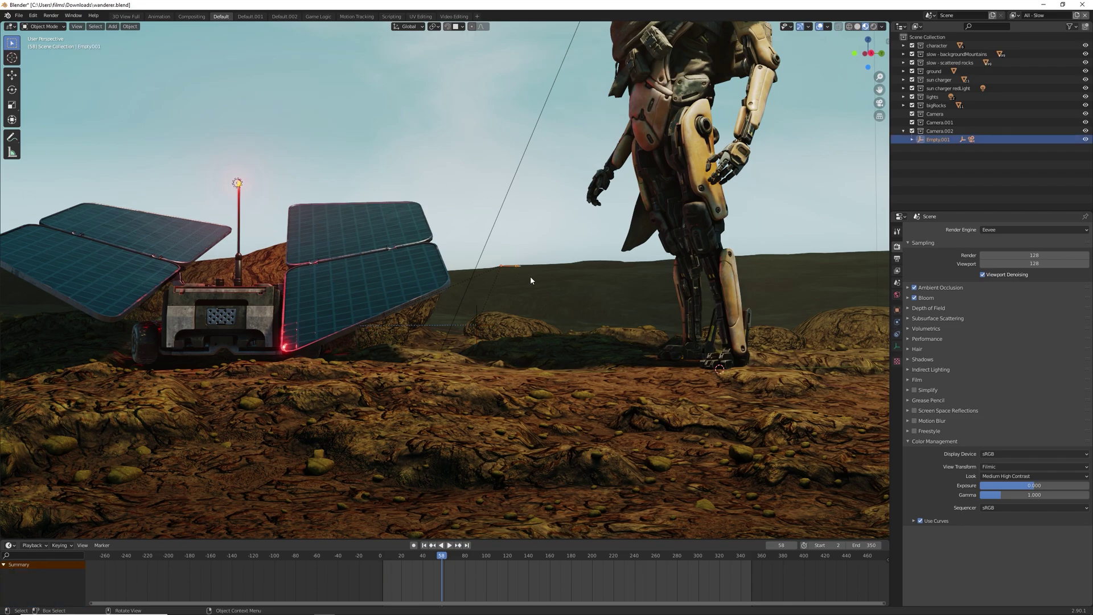
scroll(542, 278, down, 4)
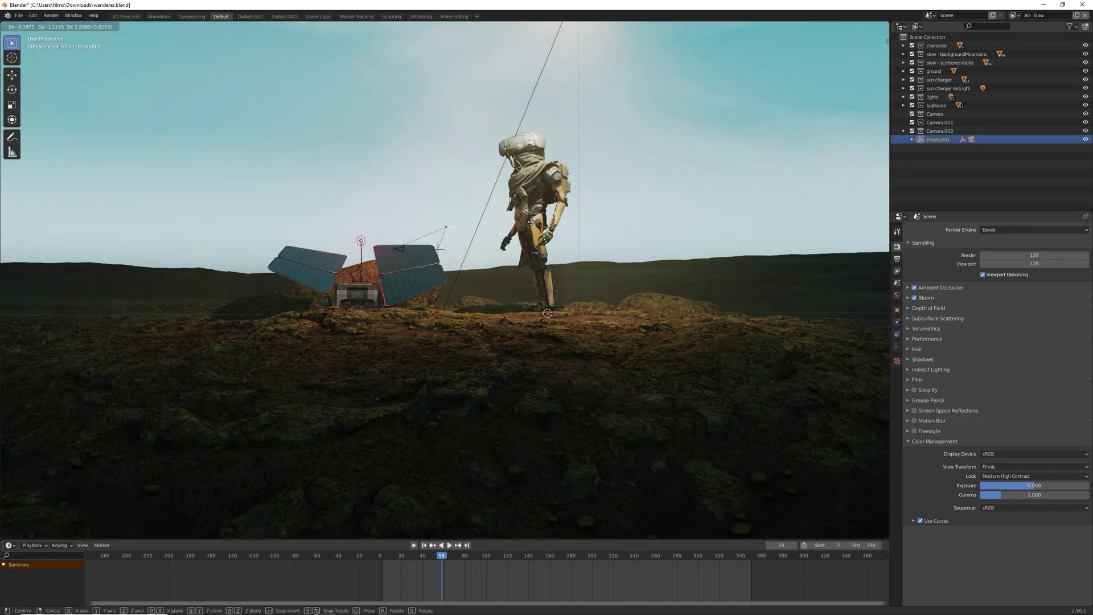
key(KP_7)
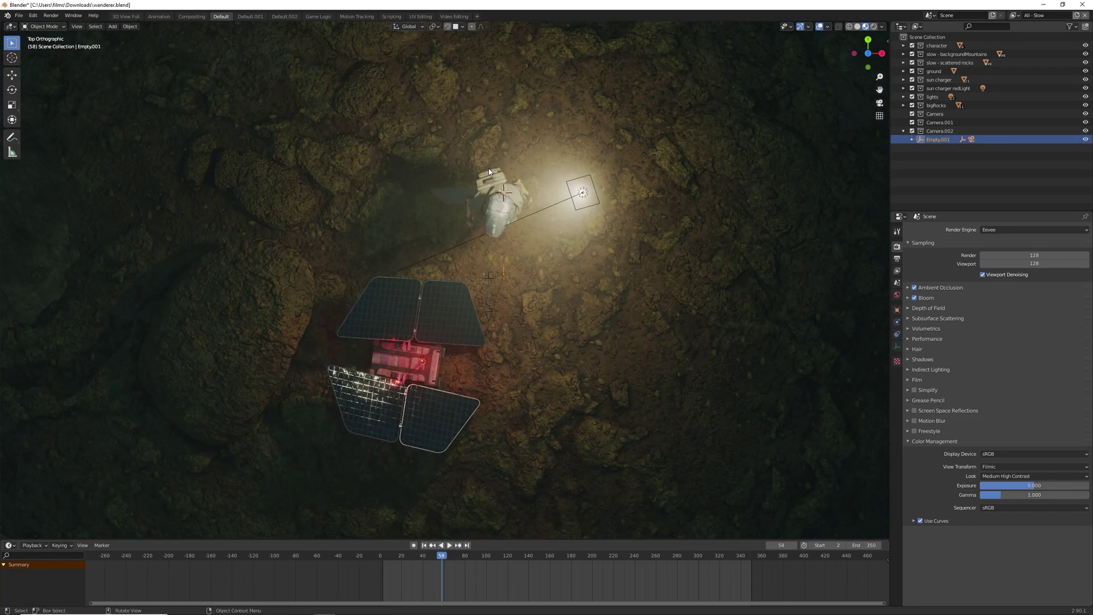
key(r)
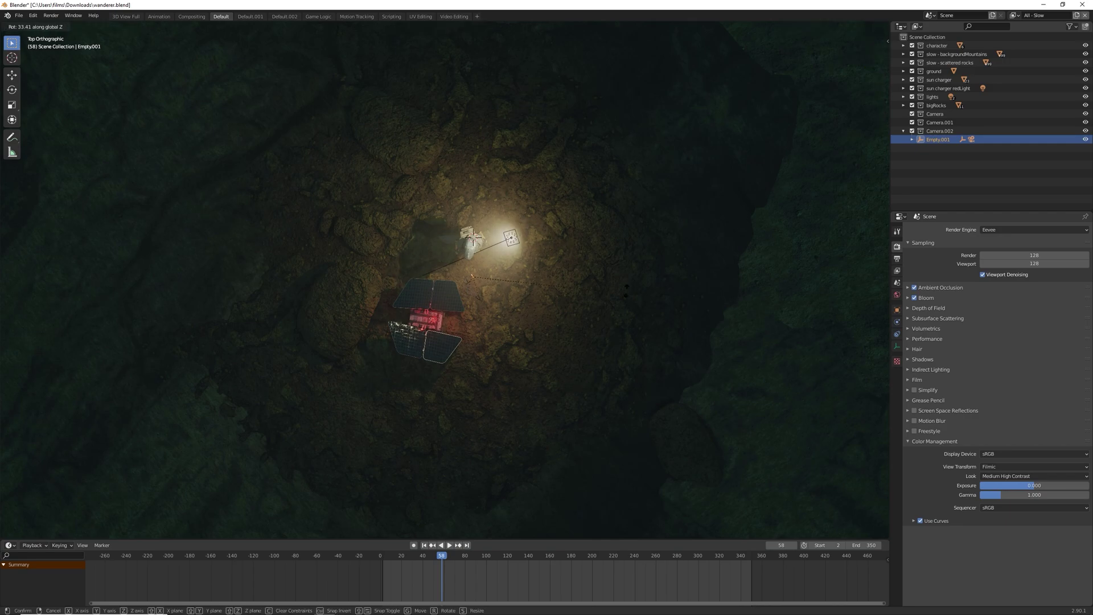
key(Escape)
key(r)
key(z)
key(9)
key(0)
key(Return)
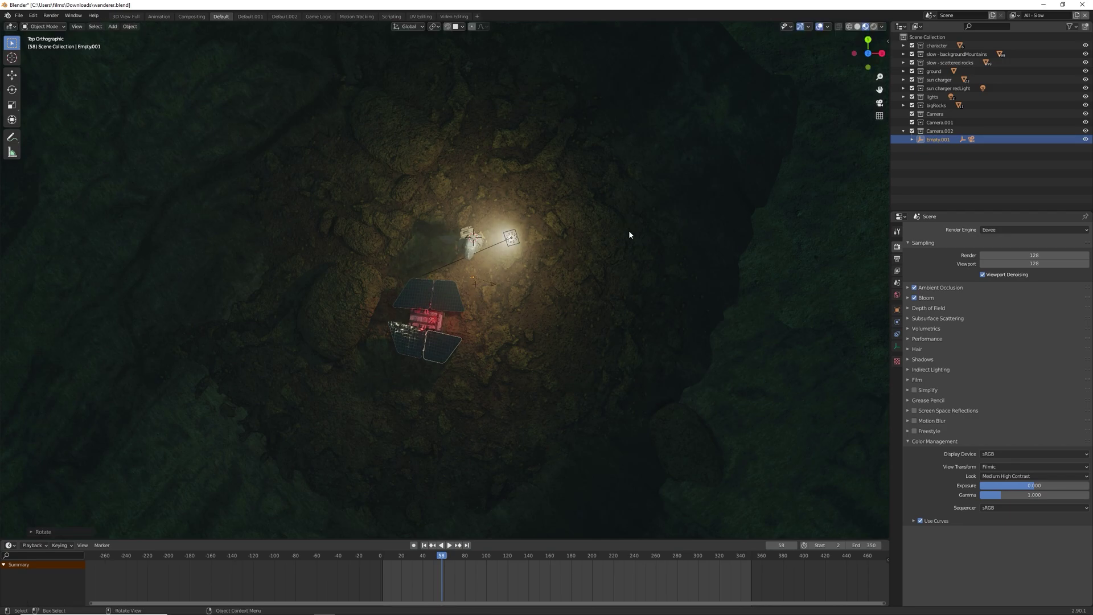
- Move, scale up and raise the empty along Z, then look through the camera
key(g)
key(Return)
key(s)
key(Return)
middle_drag(708, 327, 684, 237)
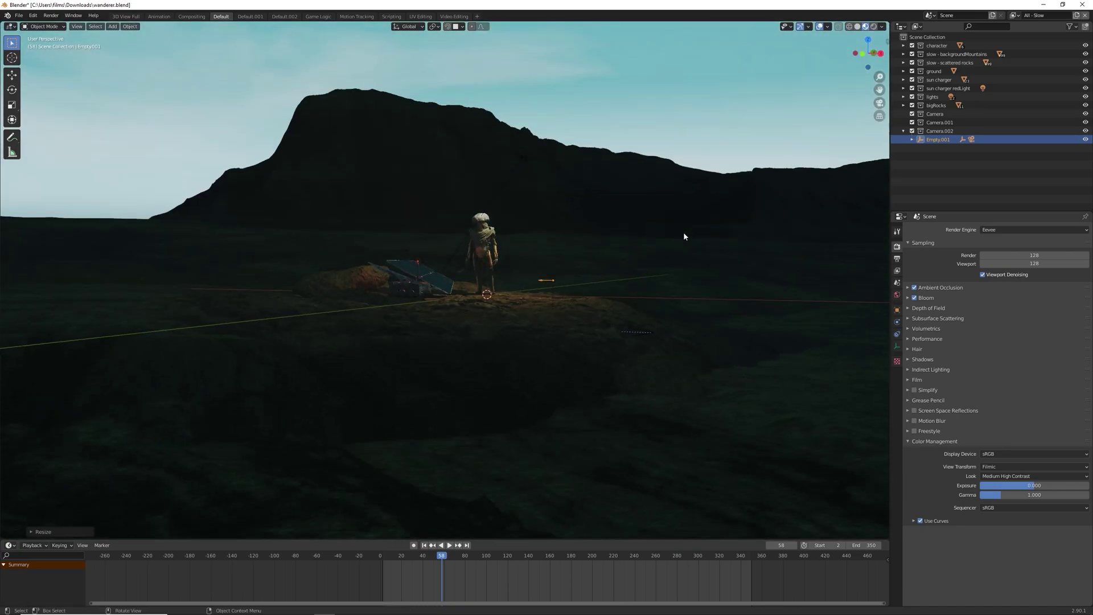
key(g)
key(z)
key(Return)
key(KP_0)
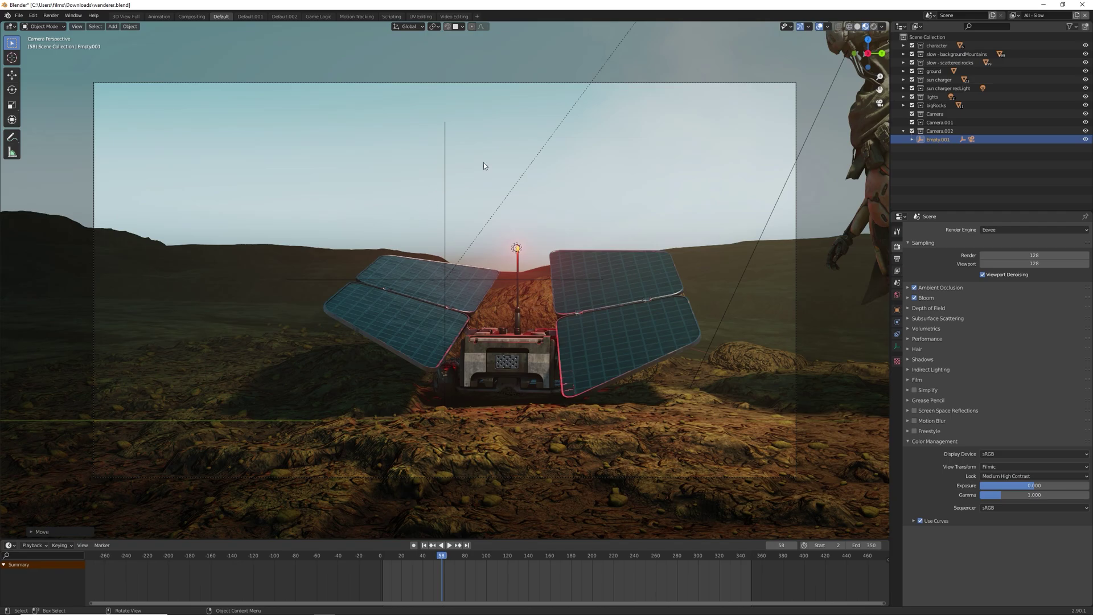
- Move the camera rig, preview the shot, and return to the start frame
key(g)
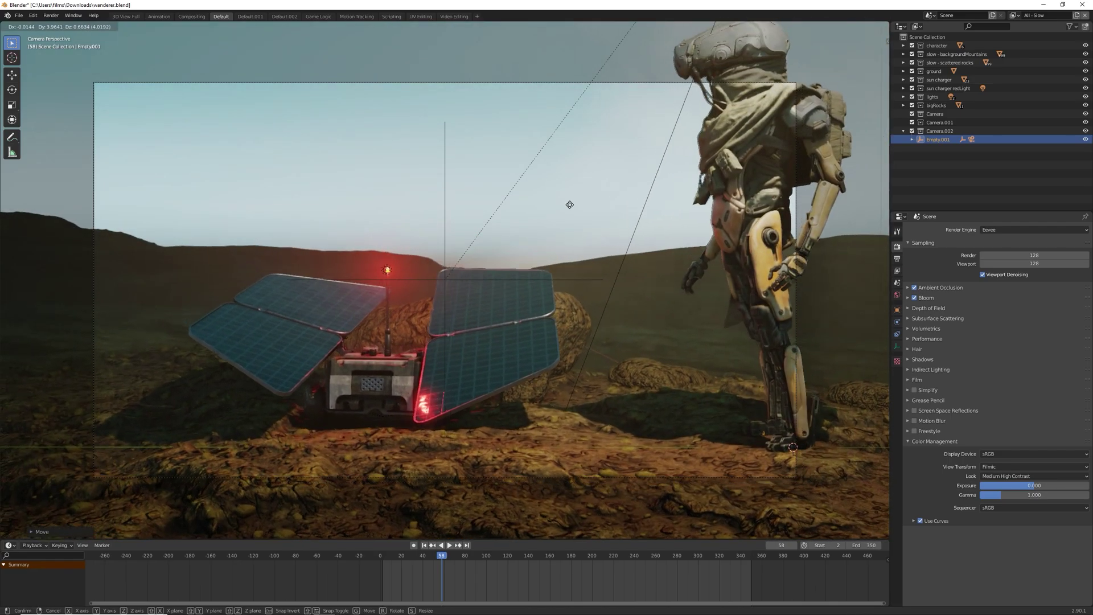
click(501, 530)
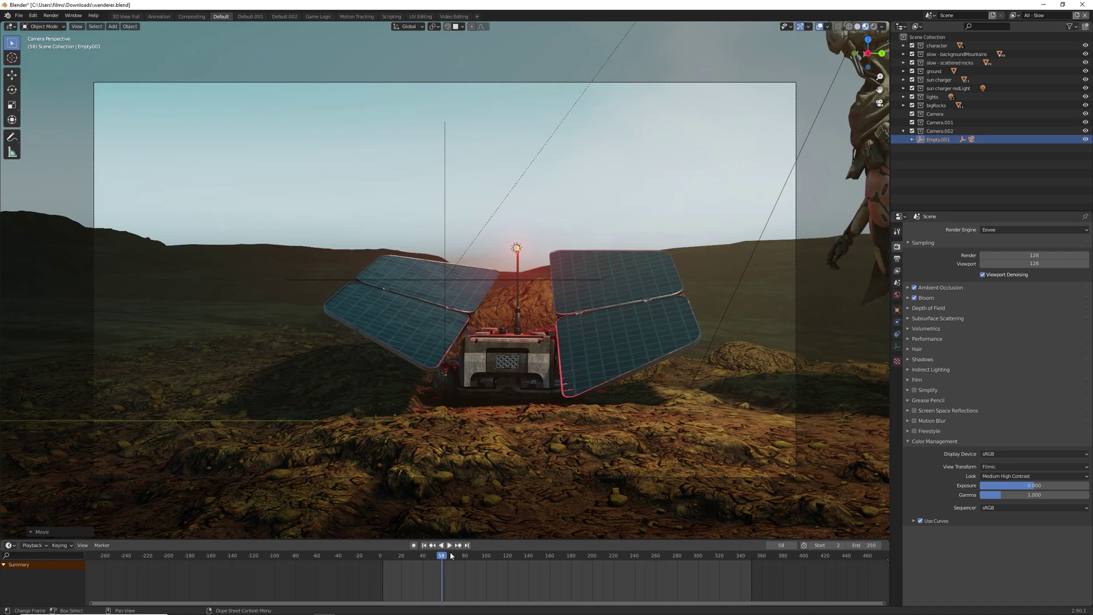
key(space)
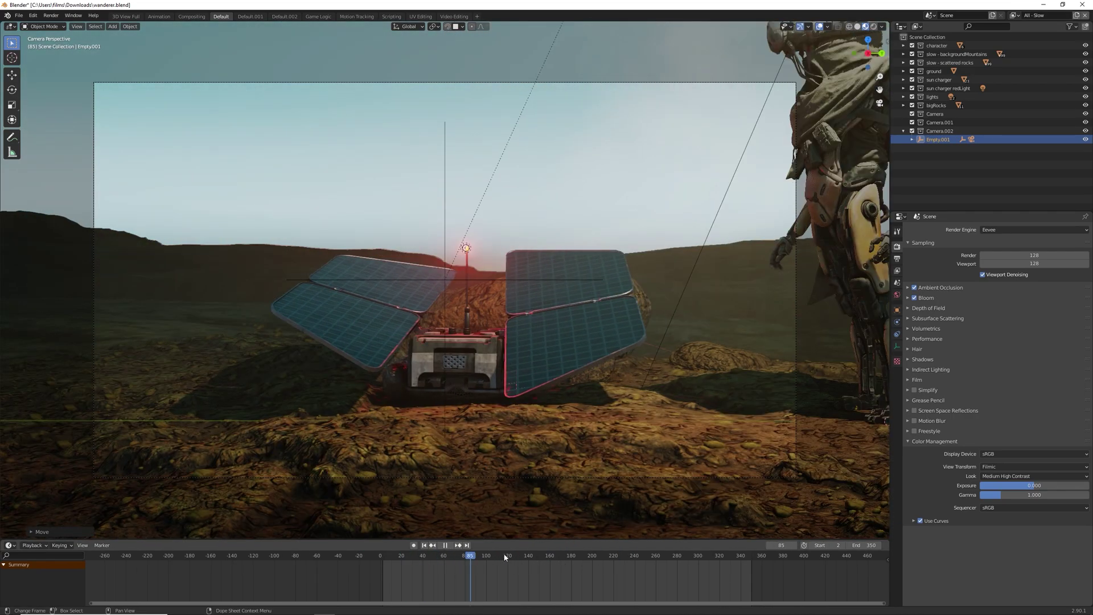
key(Escape)
key(shift+Left)
- Pull the camera rig back along Y and tilt it around Y
key(g)
key(y)
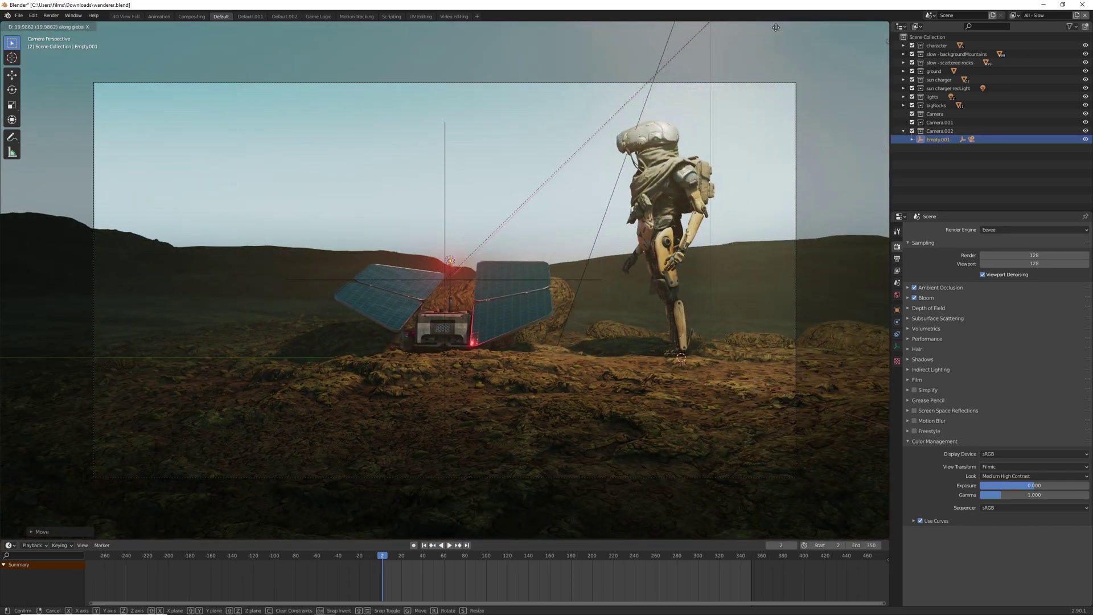
click(527, 6)
key(r)
key(y)
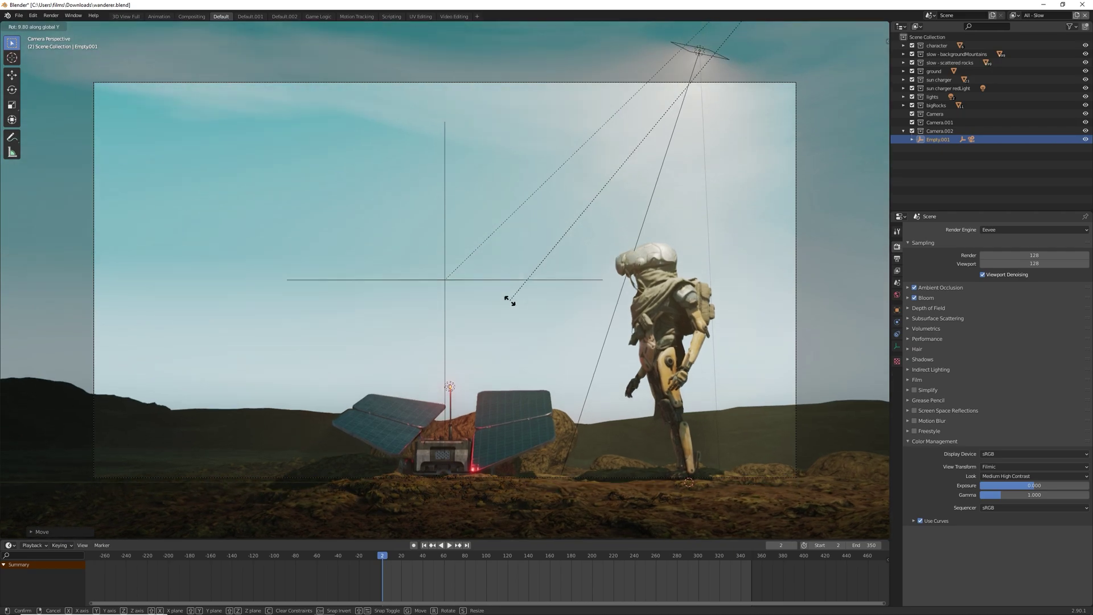
click(500, 325)
- Fine-tune the rig's position with a free move and a Y-axis move
key(g)
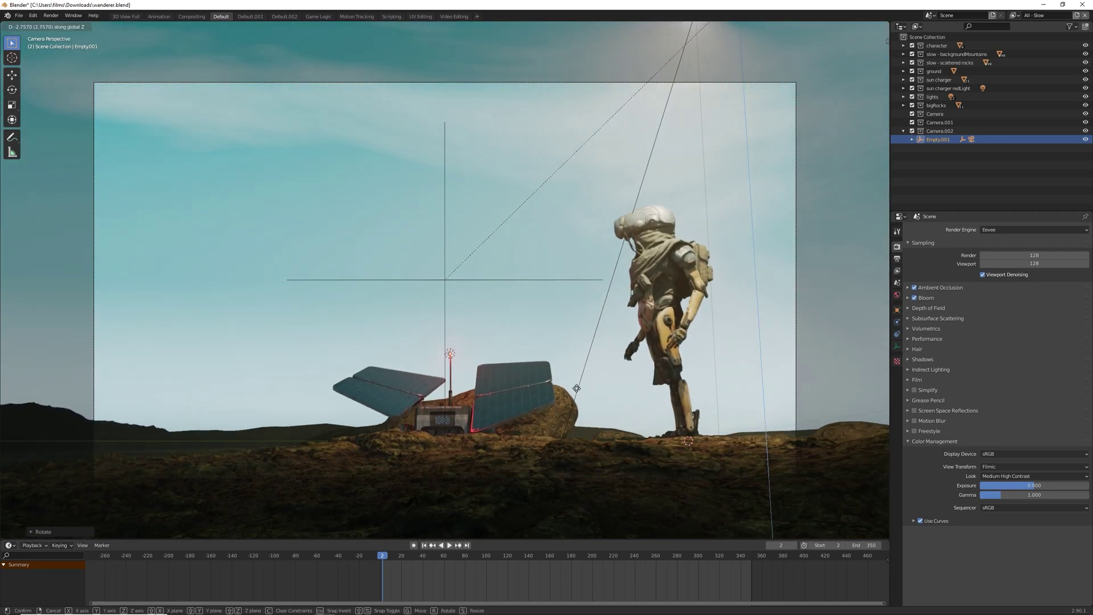
click(561, 443)
key(g)
key(y)
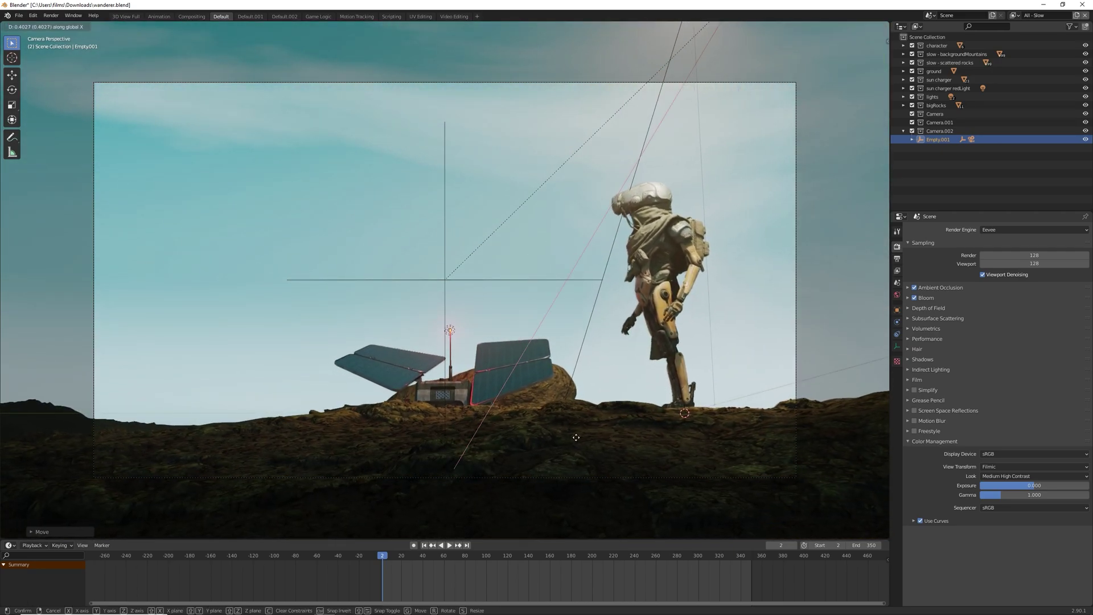
click(769, 431)
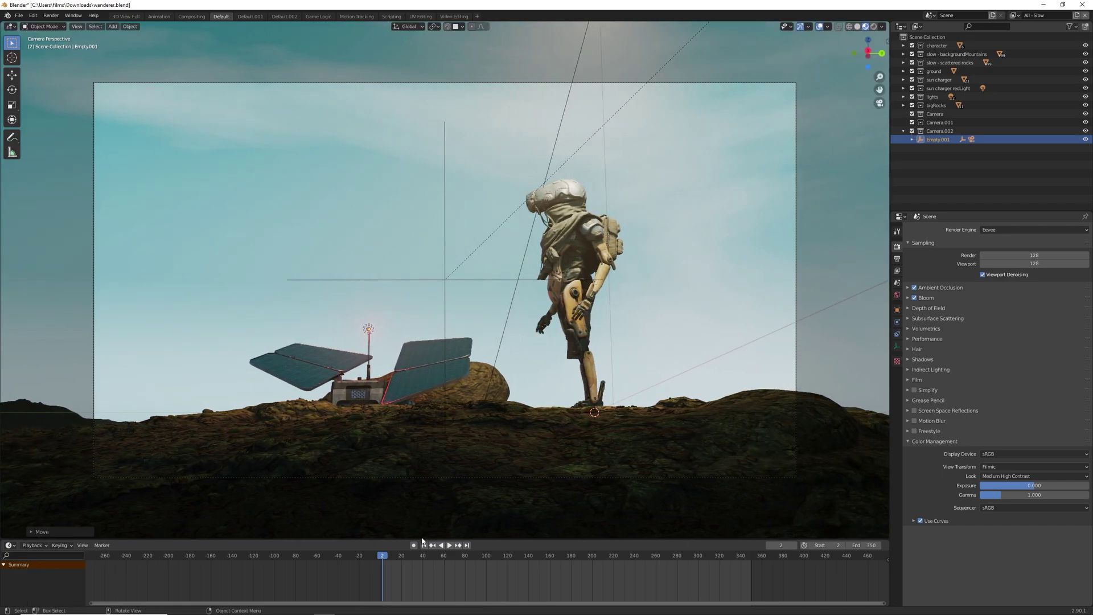
- Hide overlays, play the zoom, and shift Empty.001 along Y at frame 252
click(820, 27)
key(space)
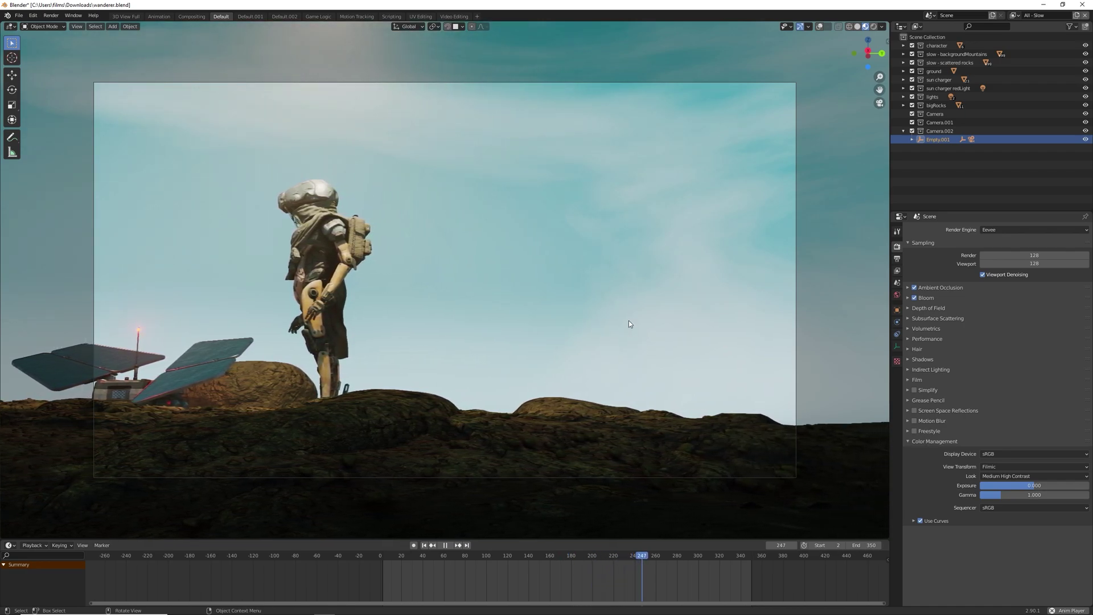
key(space)
key(g)
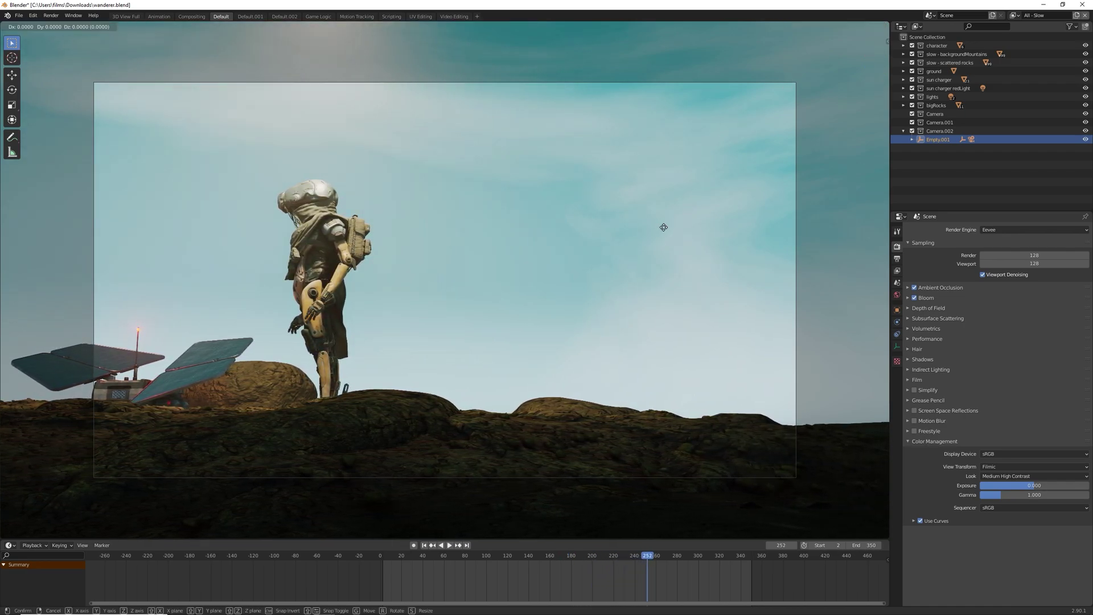
key(y)
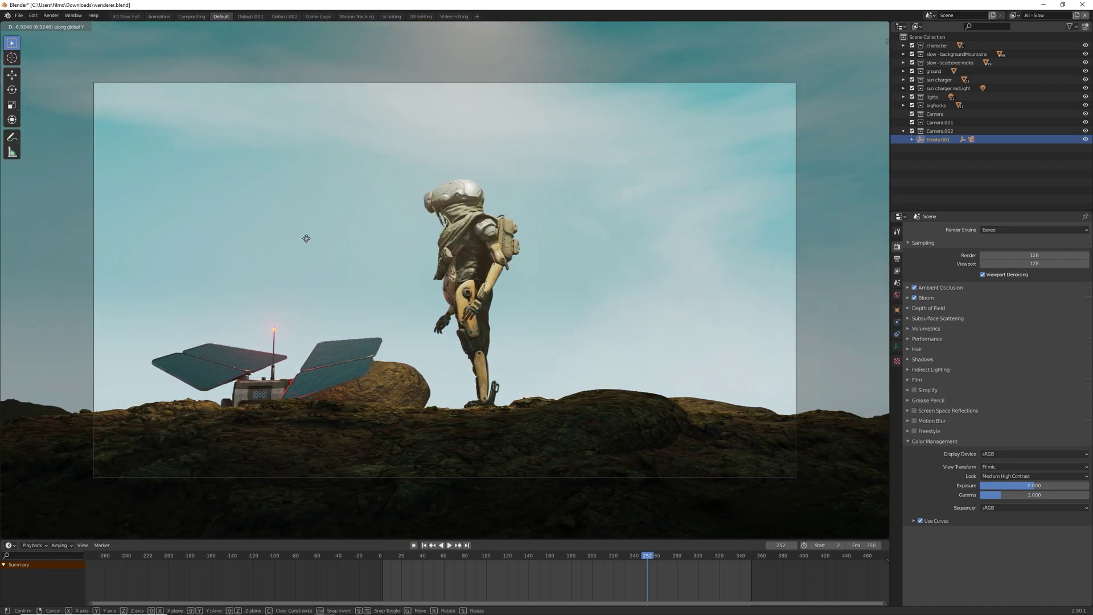
click(349, 251)
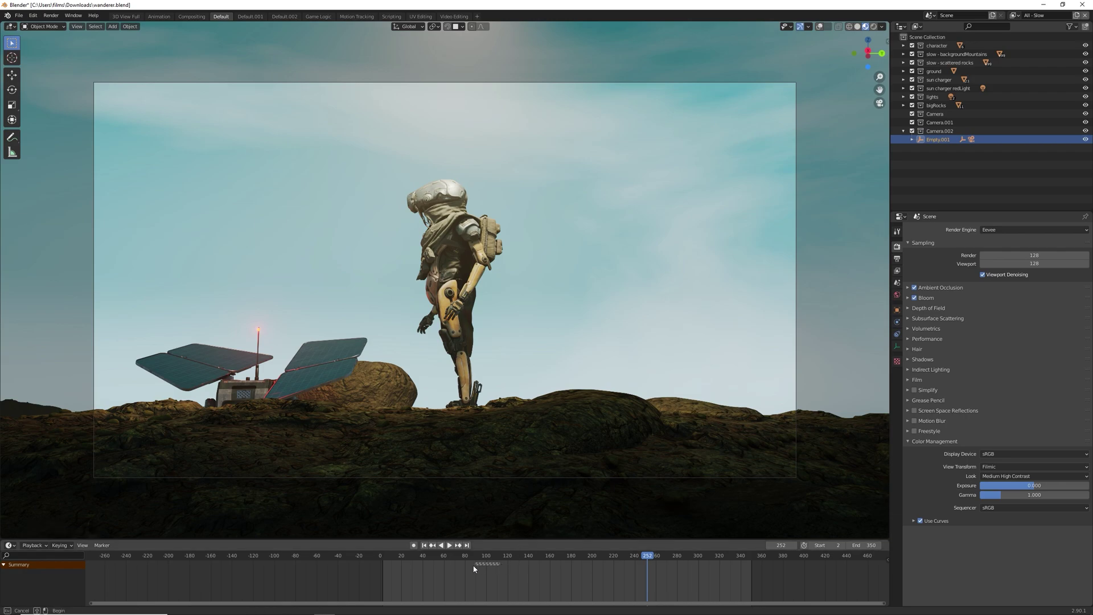
- Replay the animation from the start, then restore overlays and switch to solid shading
click(322, 557)
key(space)
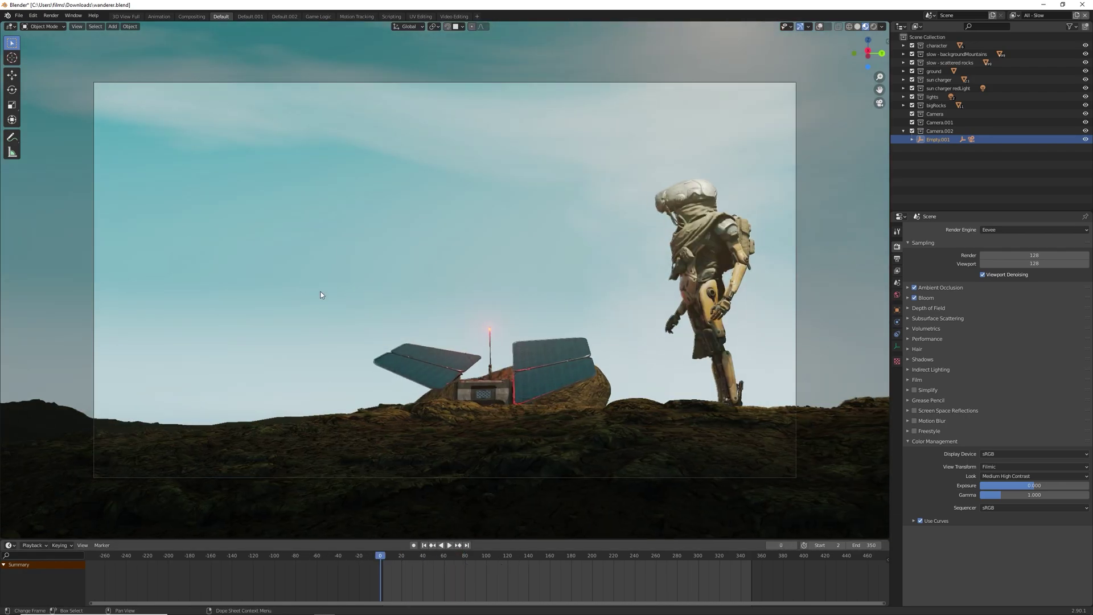
key(space)
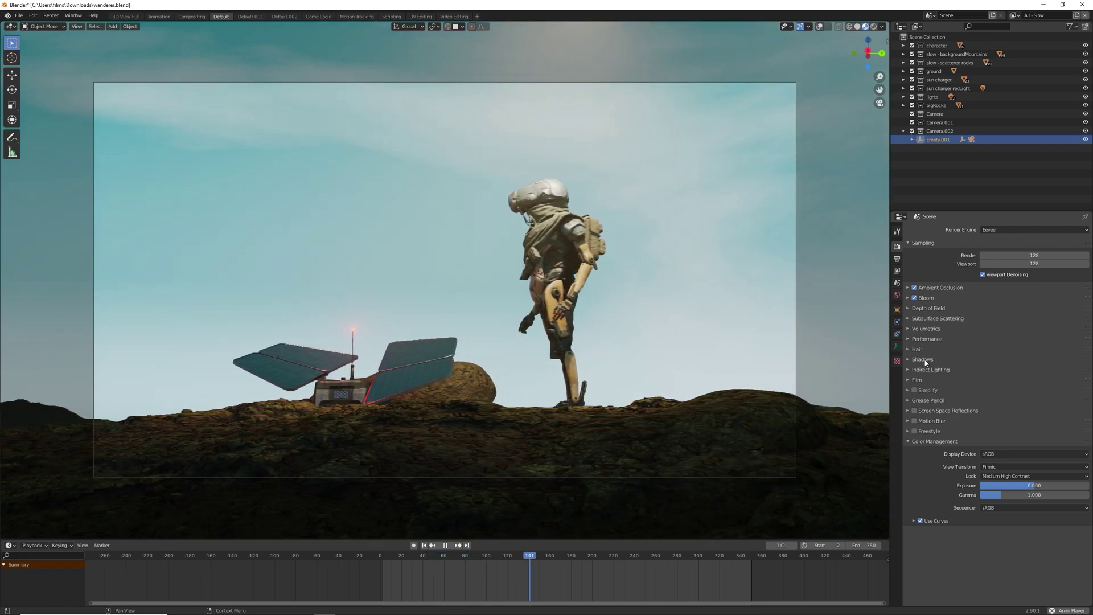
click(818, 26)
click(857, 26)
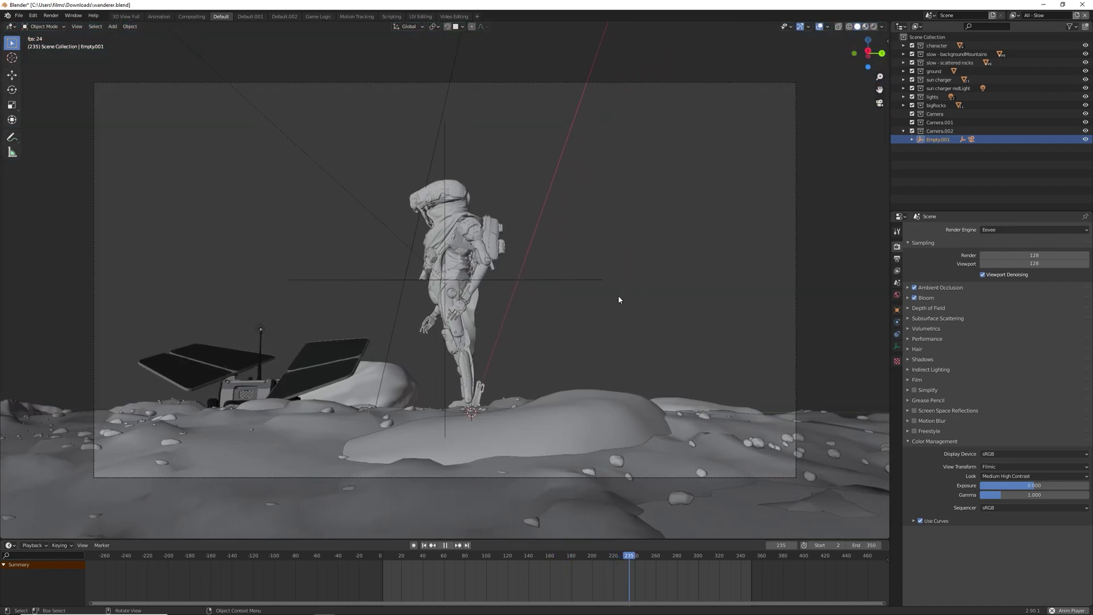
key(space)
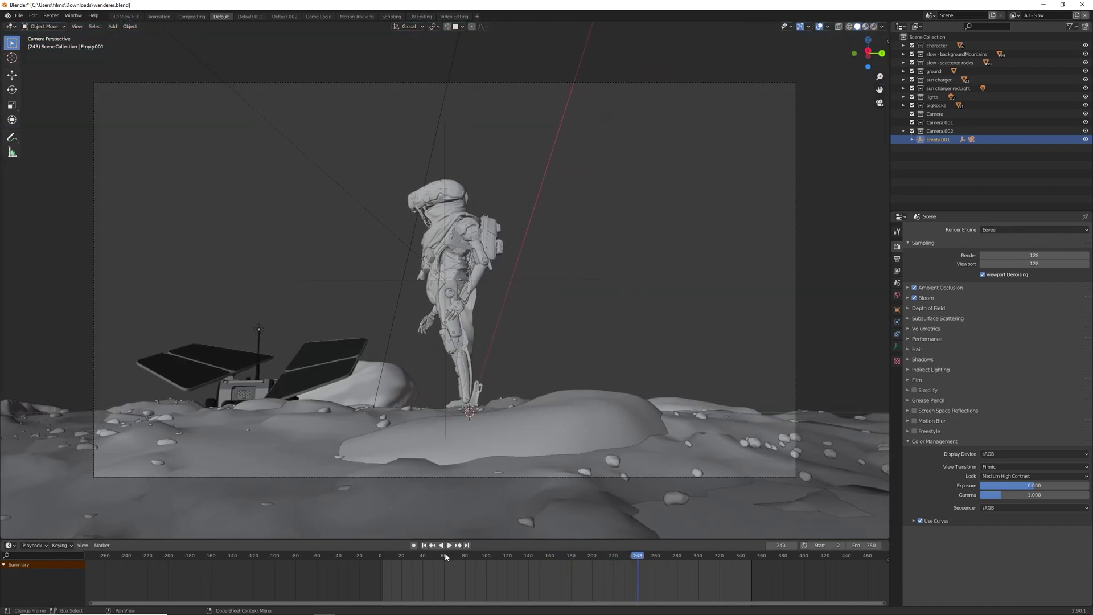
- In rendered shading, orbit out of camera view, select Empty.001, and return to frame 2
drag(449, 556, 397, 556)
click(871, 26)
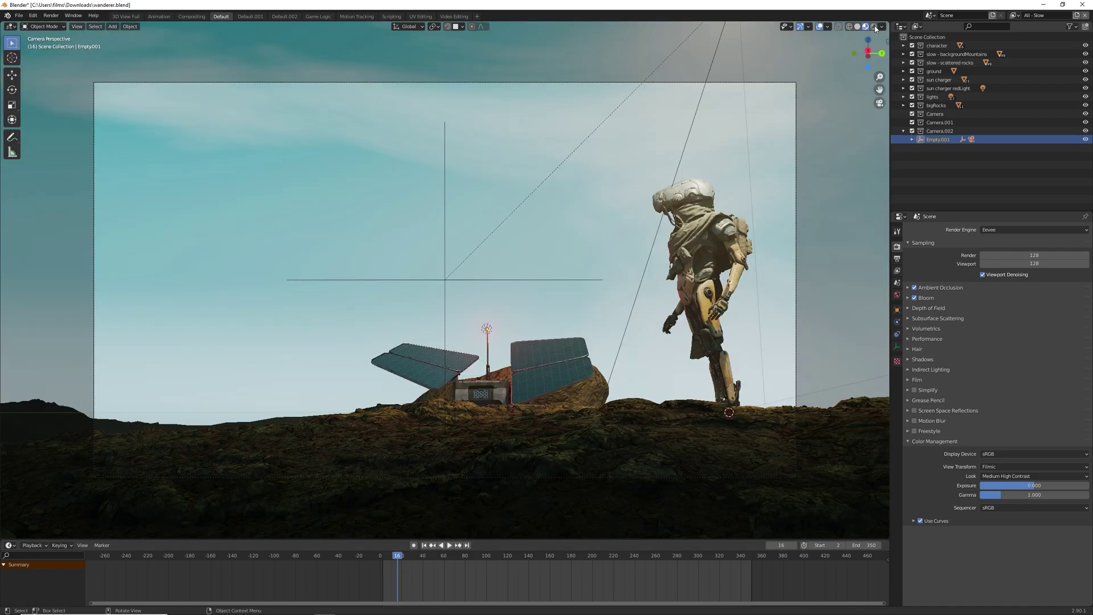
middle_drag(467, 239, 449, 209)
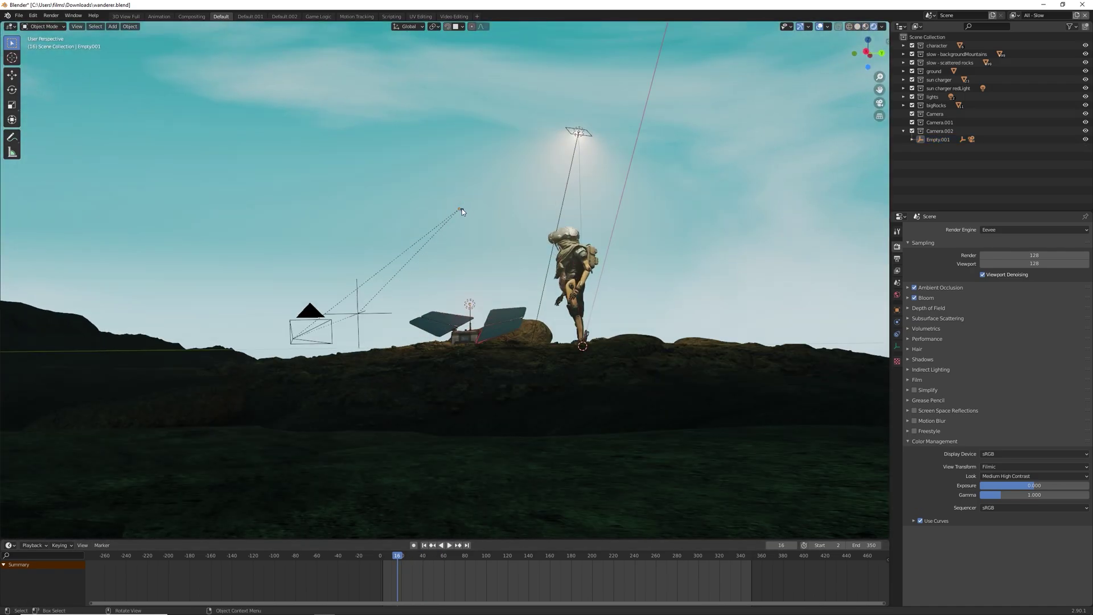
click(461, 209)
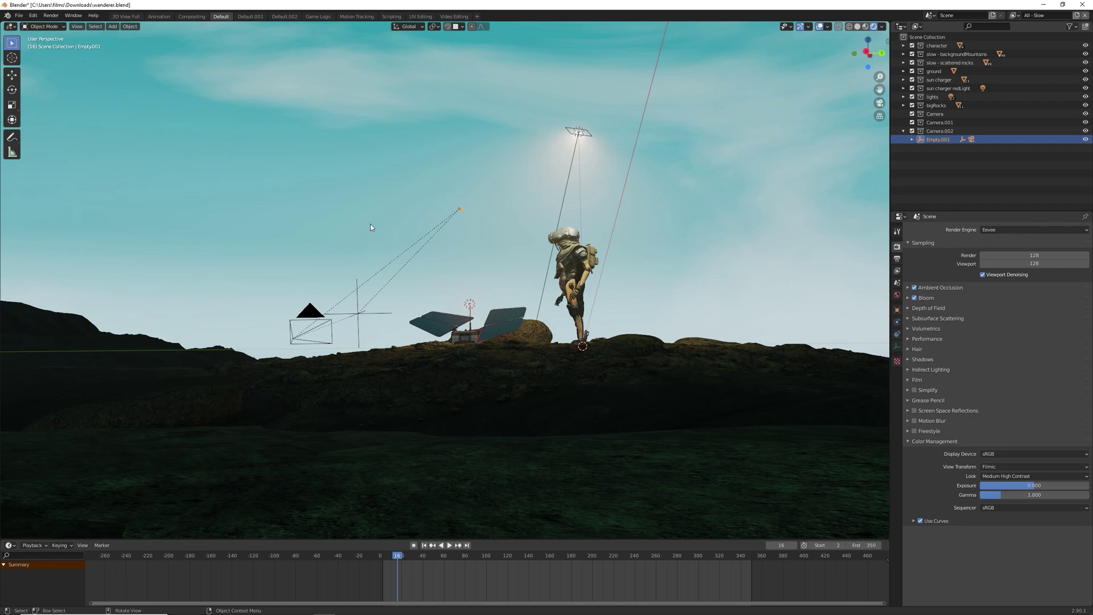
click(423, 545)
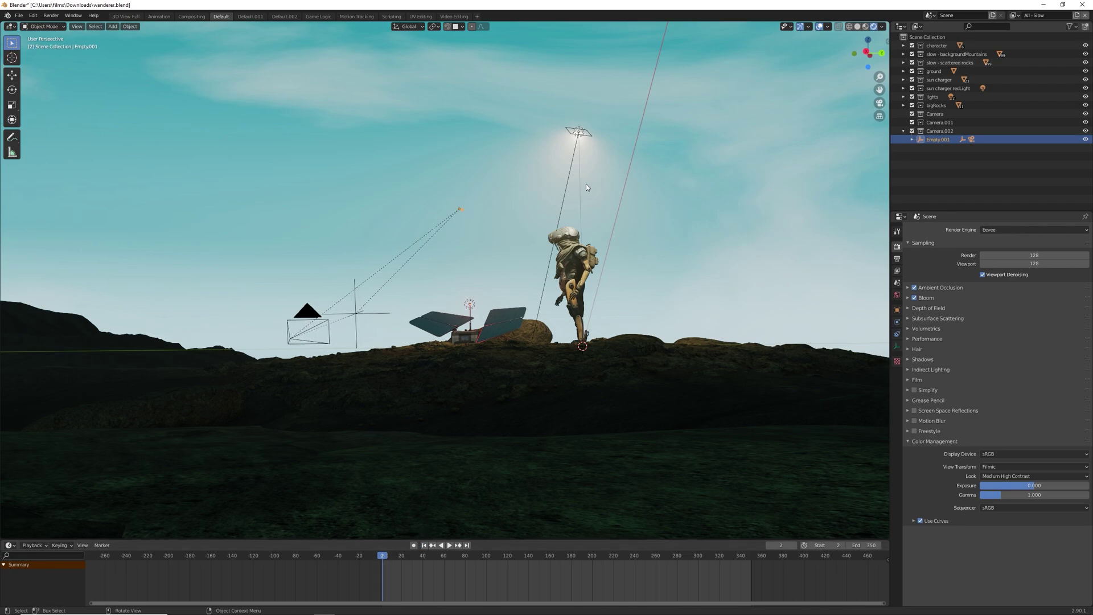
- Through the camera, tilt Empty.001 around X and keyframe its location, rotation and scale
key(KP_0)
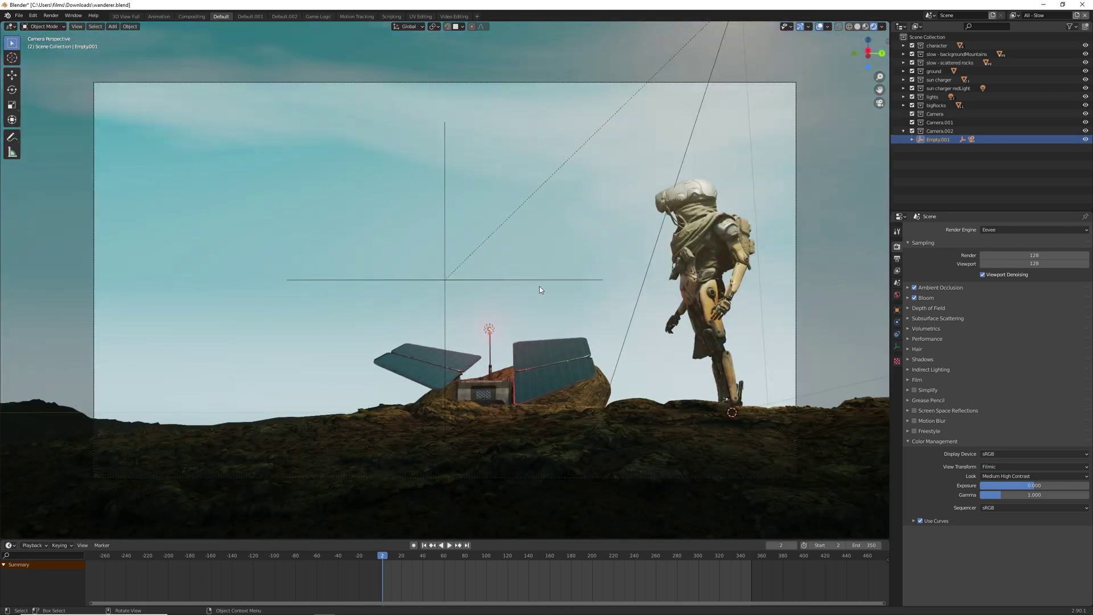
key(r)
key(x)
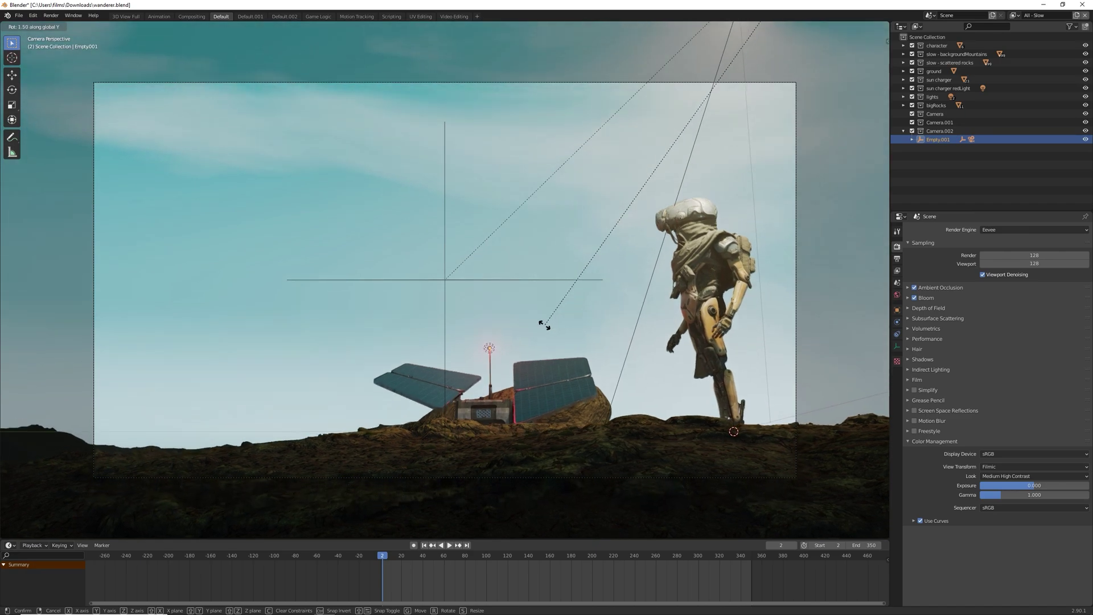
click(536, 367)
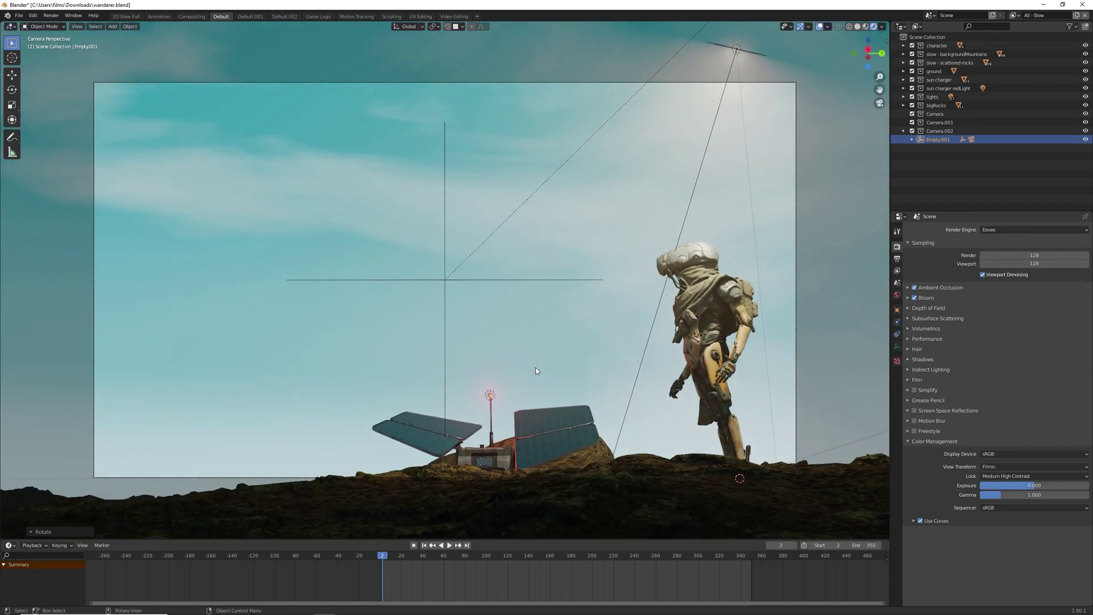
key(i)
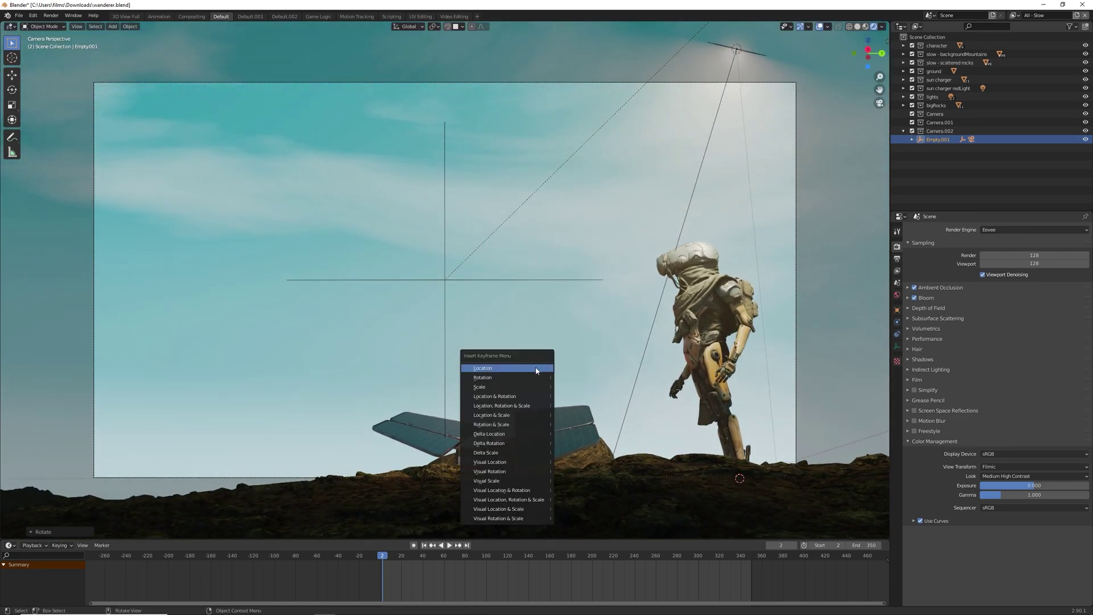
click(511, 406)
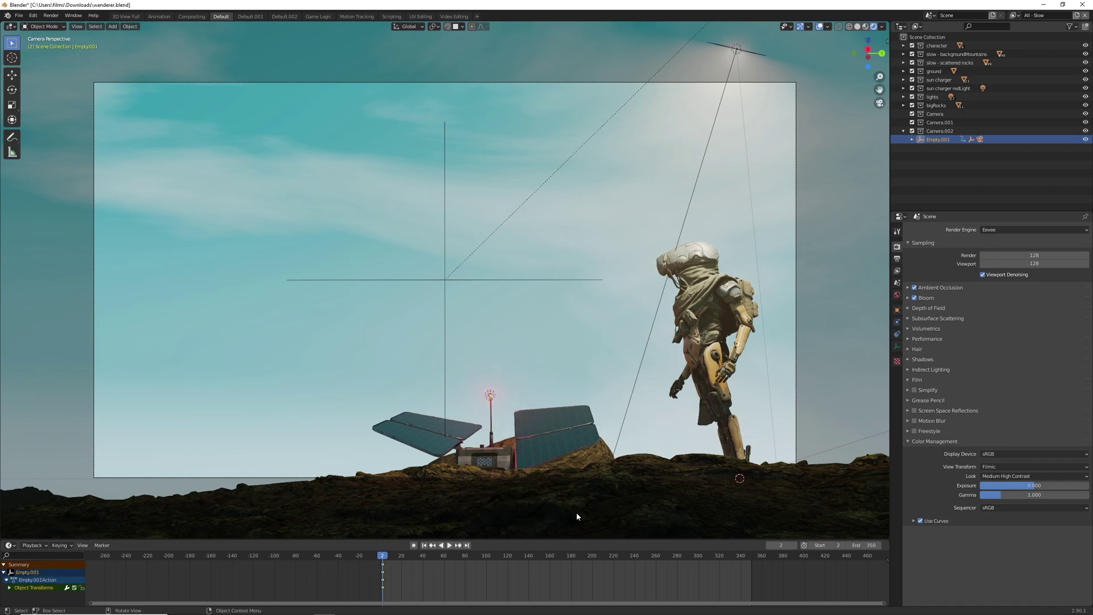
- Move to frame 250 and reselect Empty.001 outside the camera view
click(645, 557)
drag(646, 557, 647, 557)
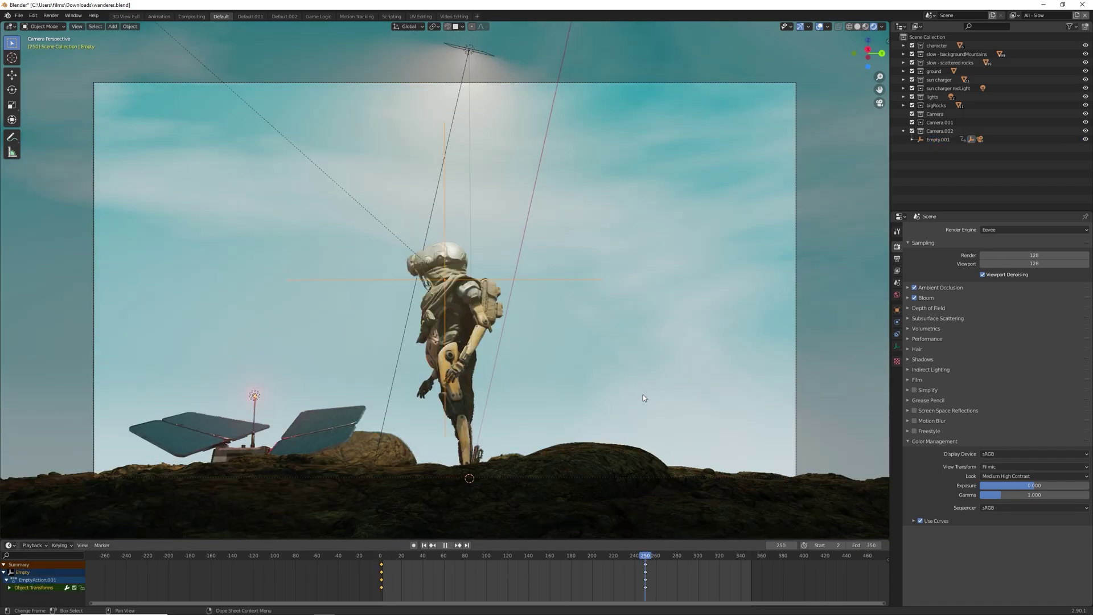
key(KP_0)
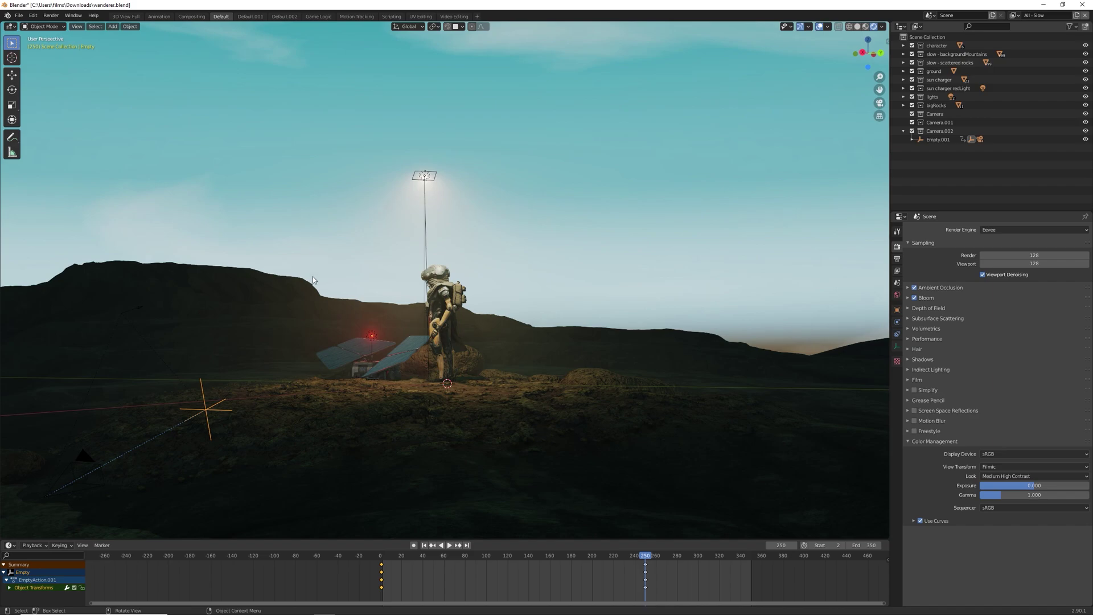
click(180, 268)
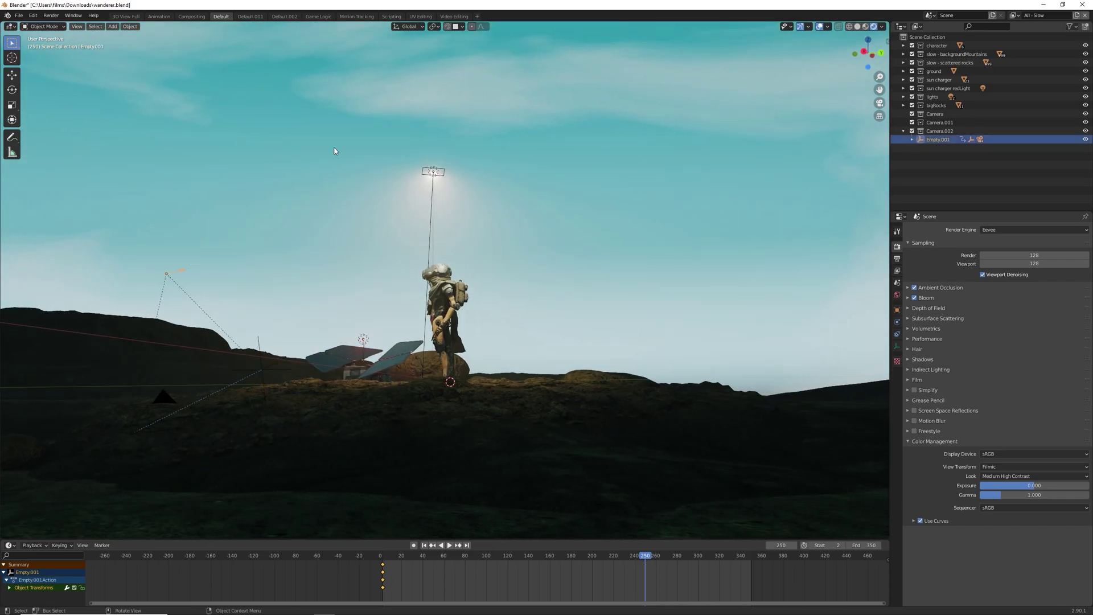
- Tilt Empty.001 around Y, keyframe it at frame 250, then scrub to frame 49 and play
key(KP_0)
key(r)
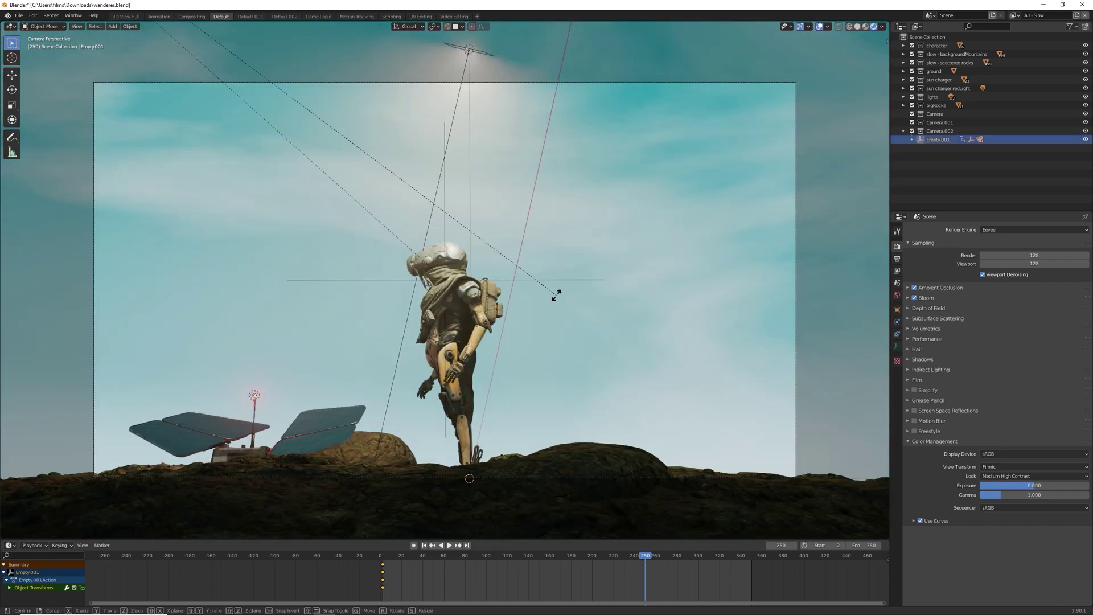
key(y)
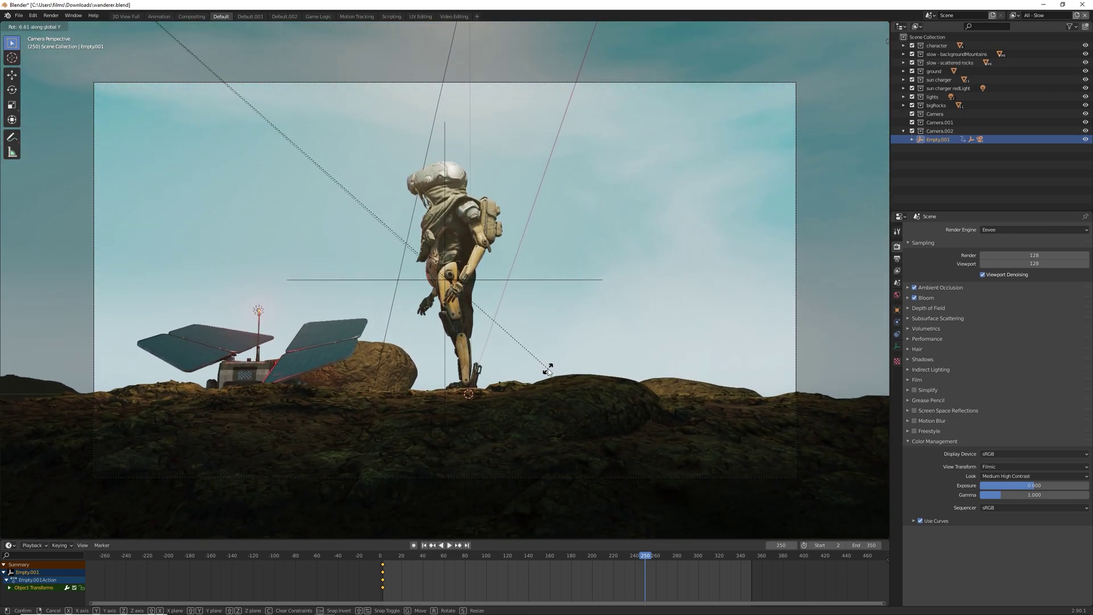
click(547, 368)
key(i)
click(548, 369)
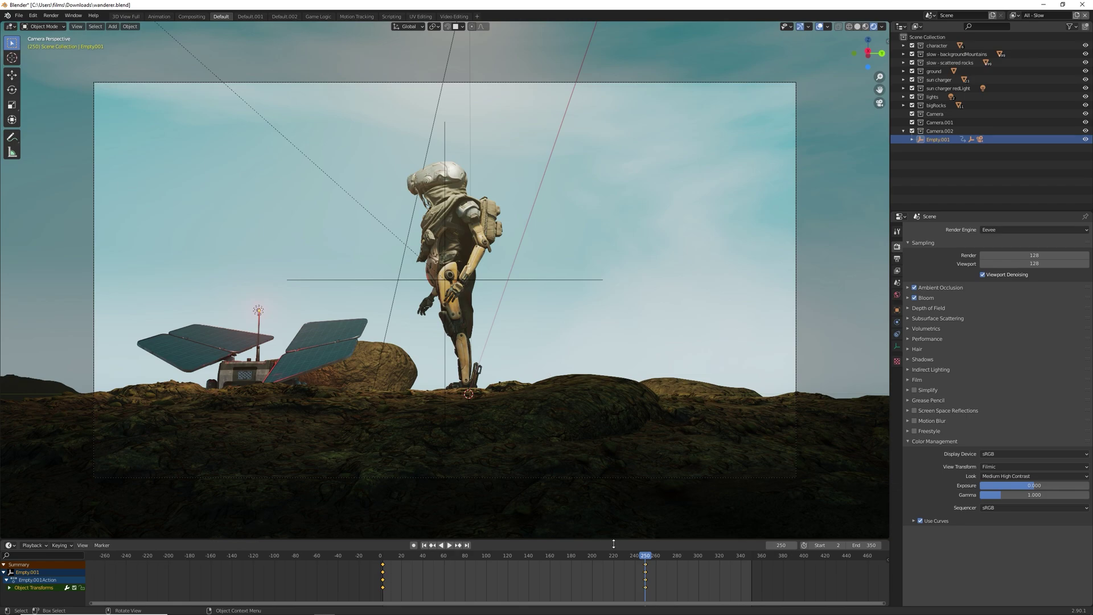
drag(644, 556, 418, 548)
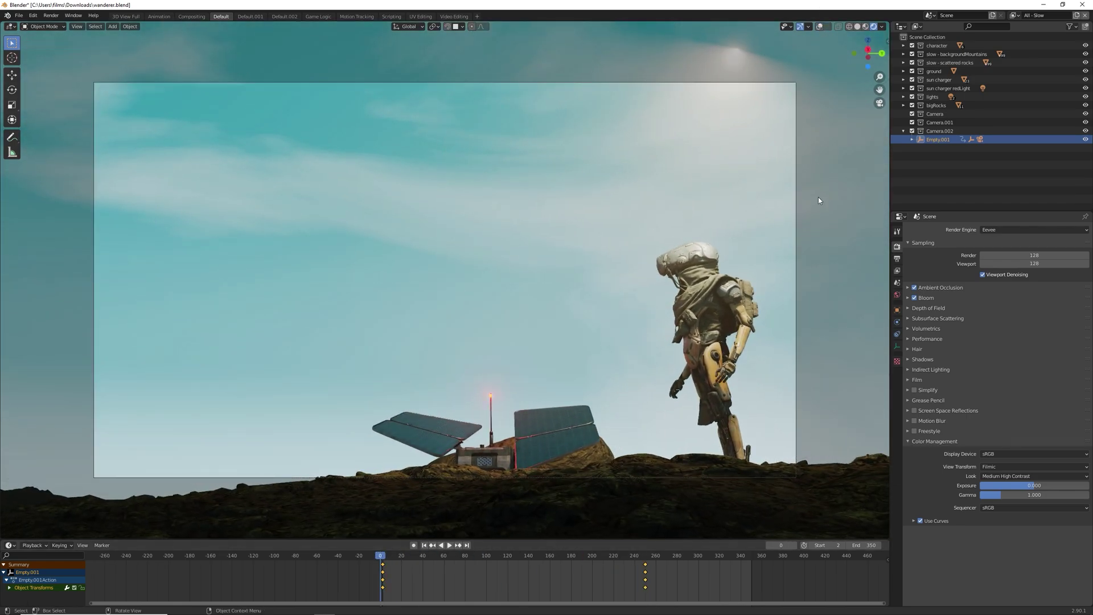
key(space)
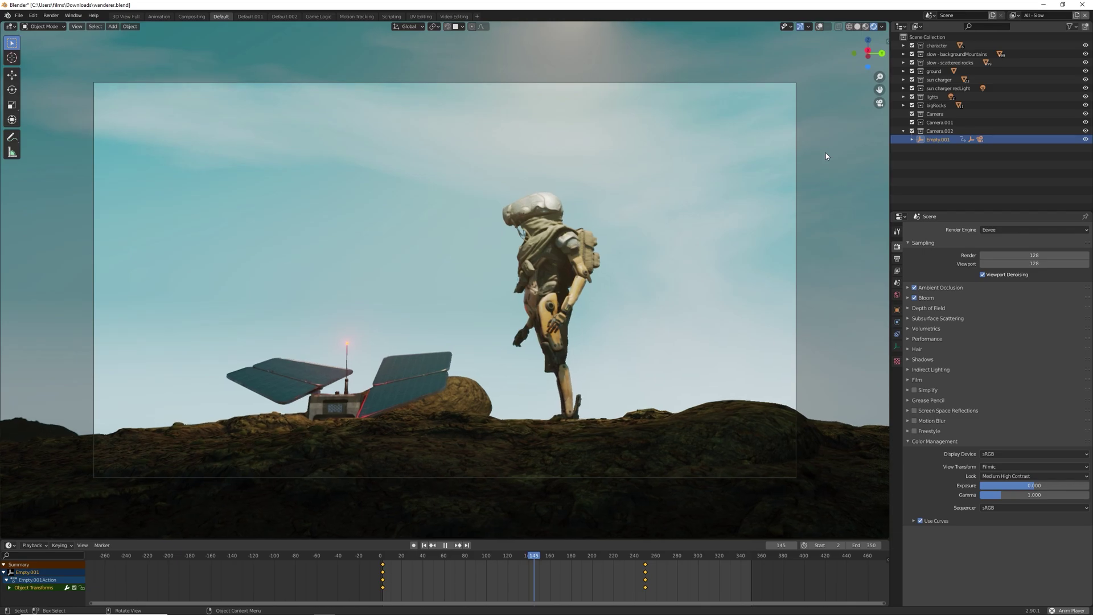
- Switch to the forest scene, orbit and play its ember particles, then raise the CinePack window
click(1082, 4)
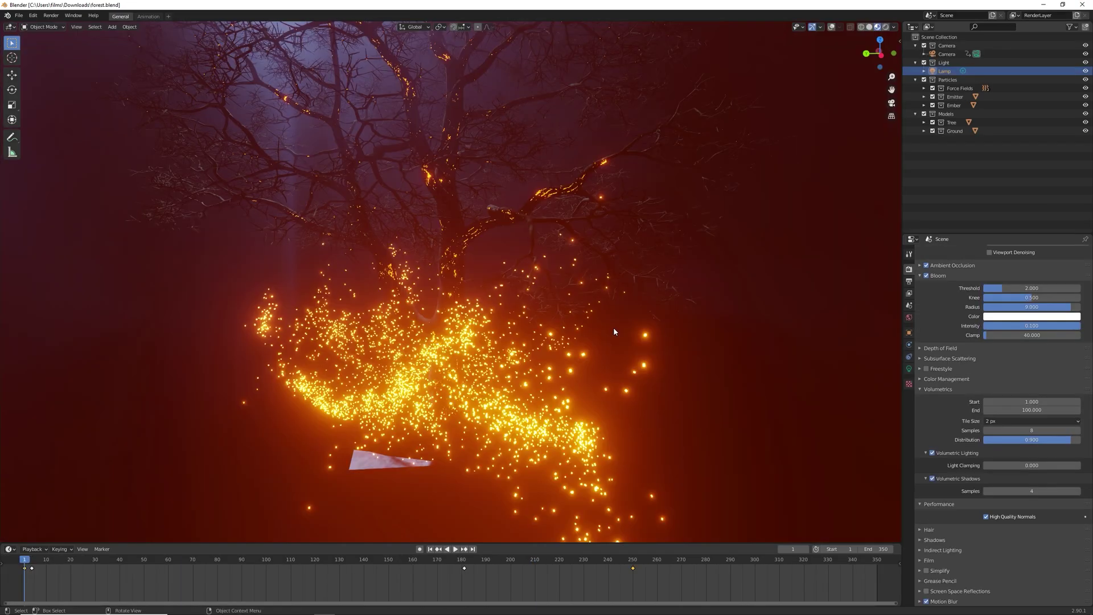
middle_drag(643, 333, 634, 306)
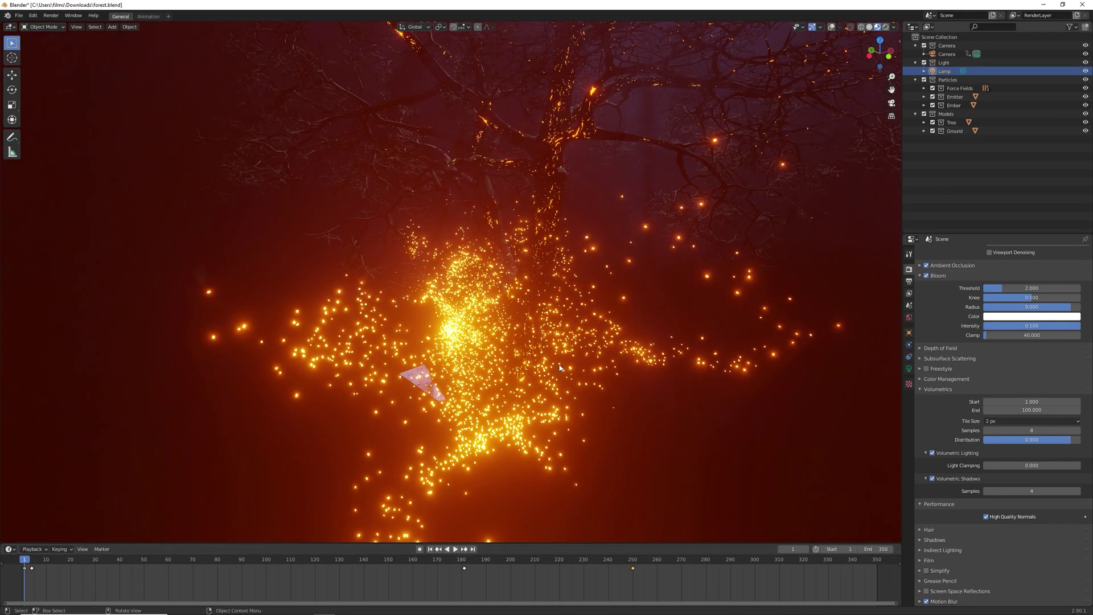
key(space)
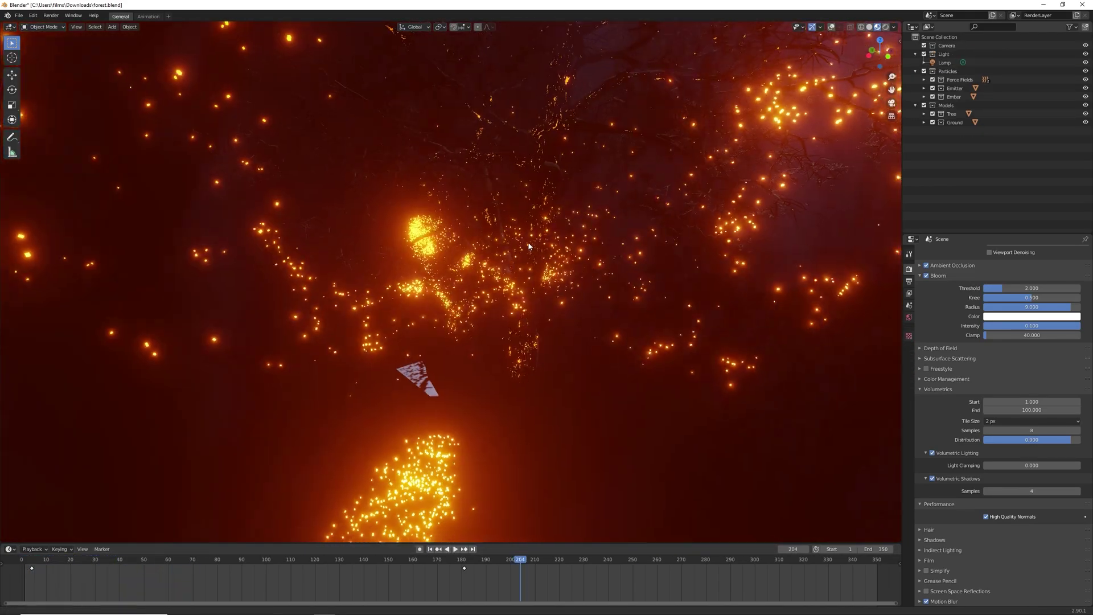
middle_drag(570, 245, 500, 242)
middle_drag(500, 290, 481, 308)
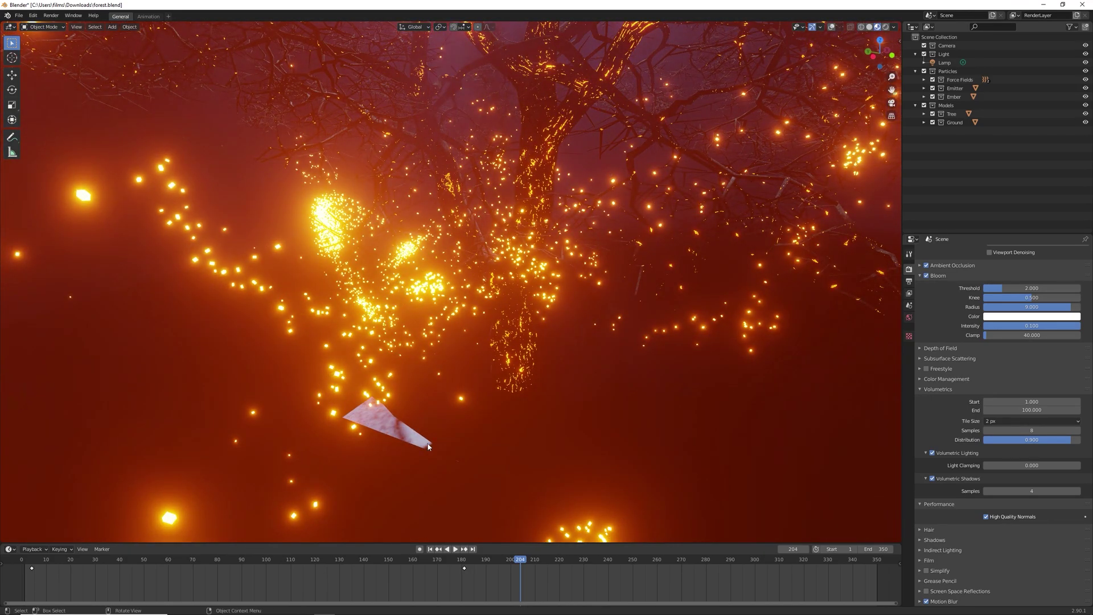
click(220, 589)
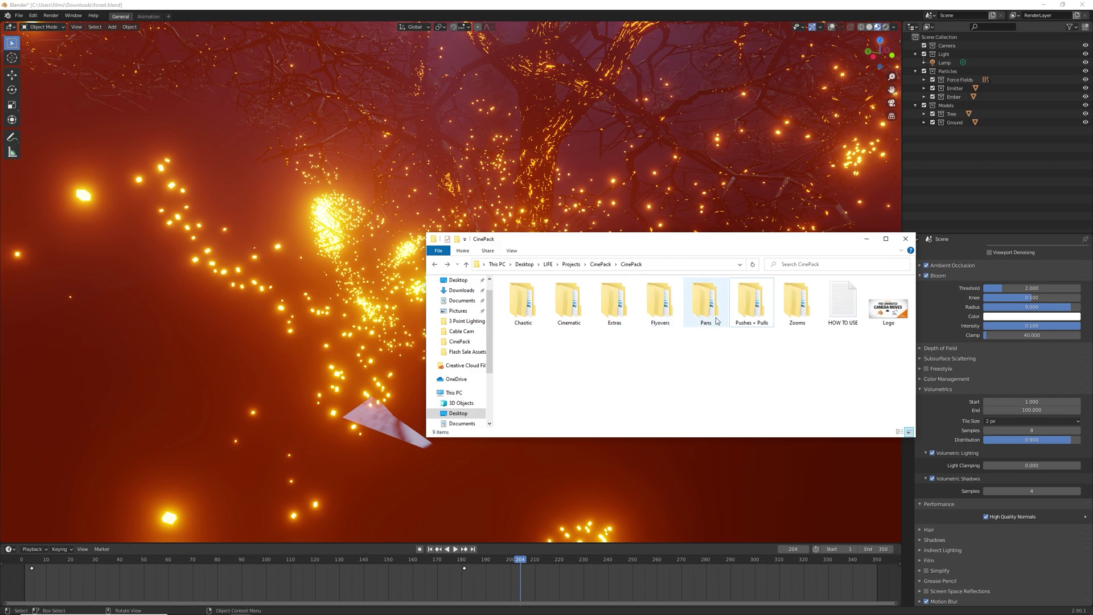
- Open Pushes + Pulls and append the TwistPull.blend camera collection into the forest scene
double_click(752, 304)
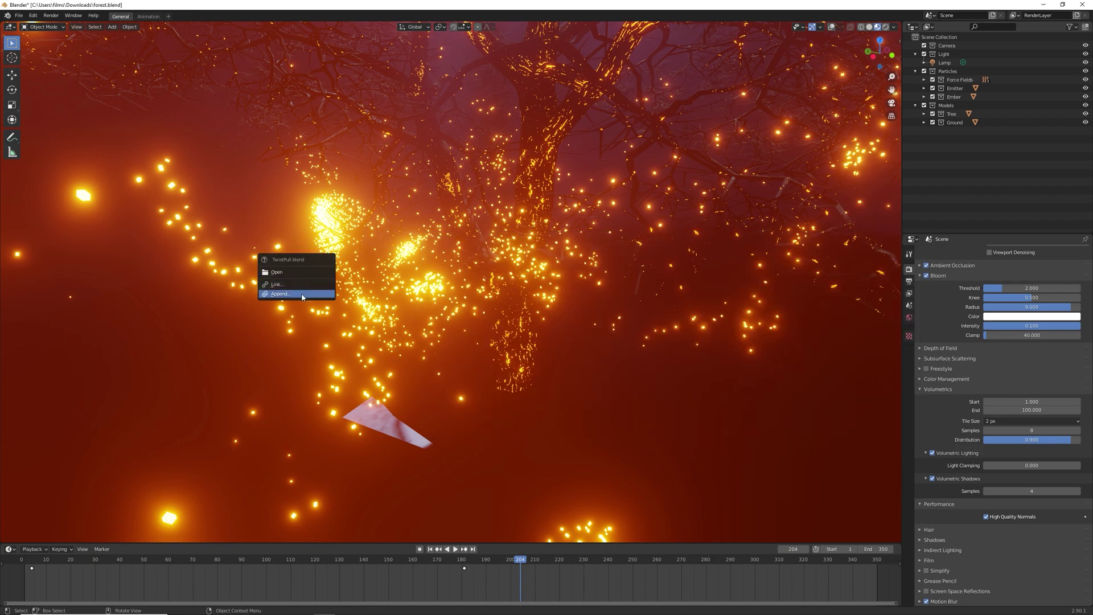
click(319, 294)
double_click(528, 325)
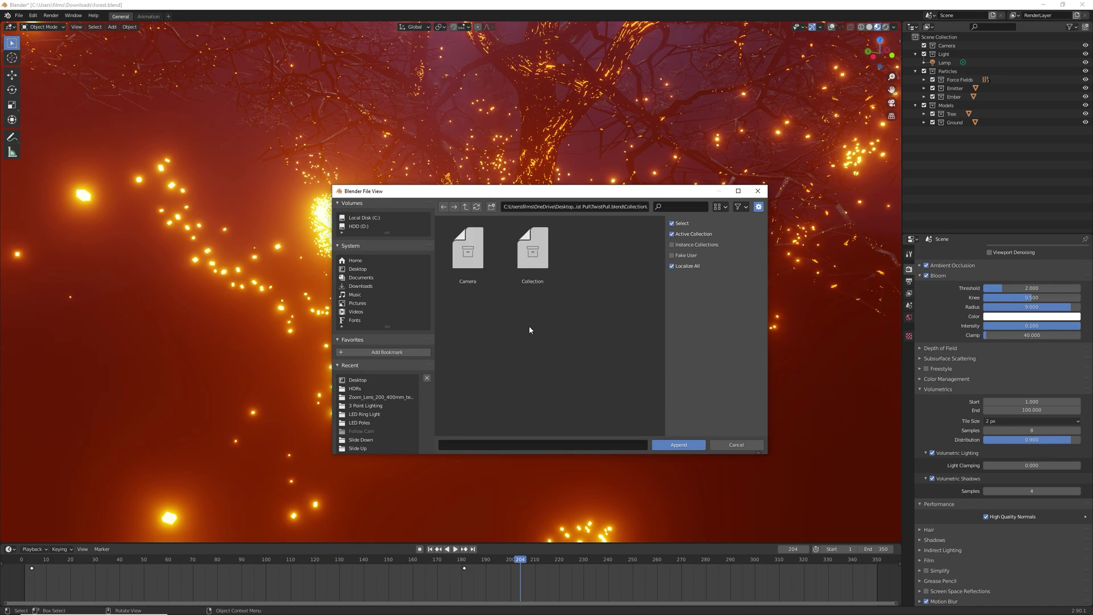
double_click(467, 257)
- Look through the new Camera.001 and play its Twist Pull shot
key(KP_0)
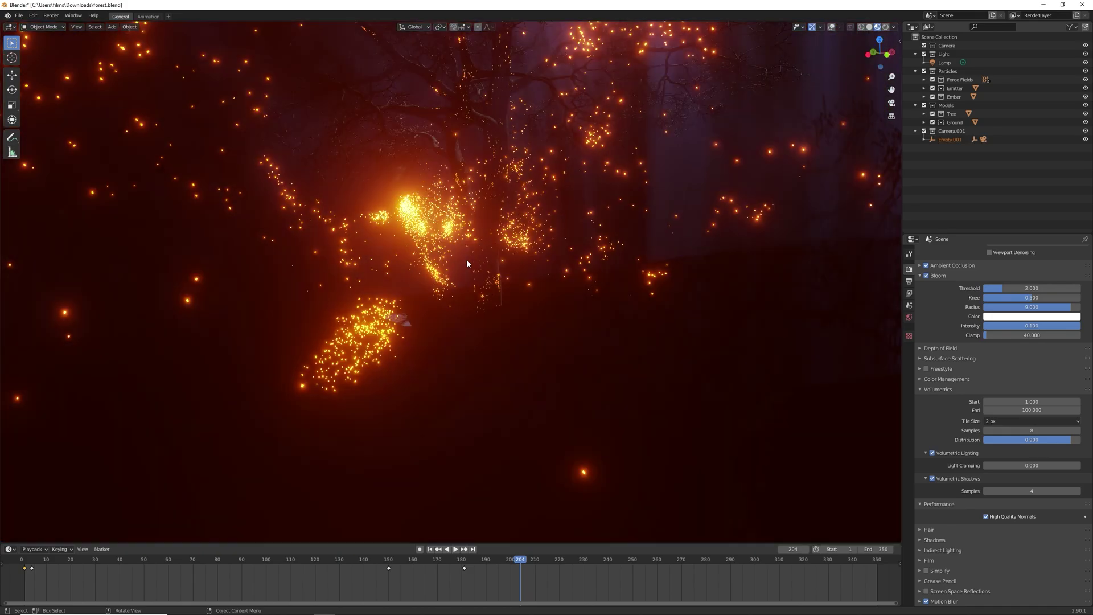
key(space)
key(space)
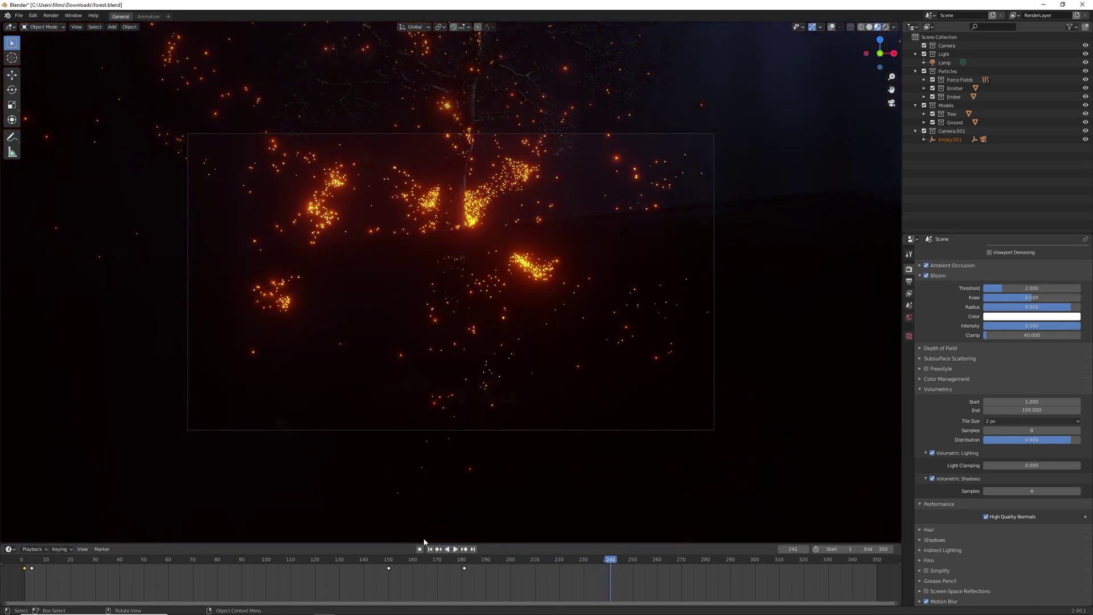
- Replay the appended camera move from frame 1 and stop it at frame 153
click(430, 549)
key(space)
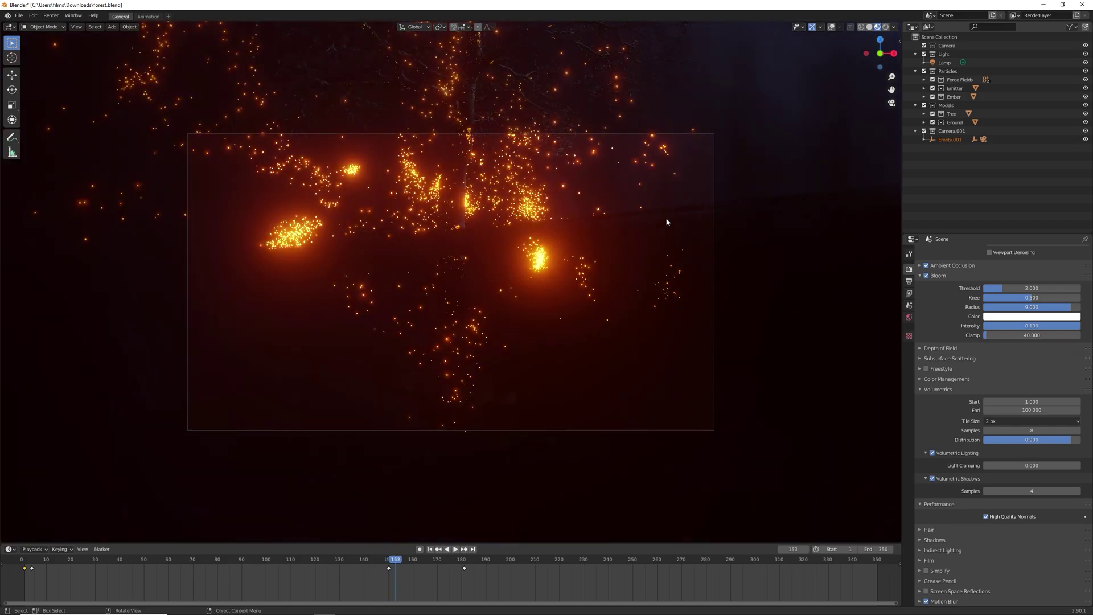
key(space)
key(KP_0)
- Orbit to a free view around the tree, select Empty.001 and start moving it
middle_drag(798, 40, 512, 205)
scroll(223, 302, up, 8)
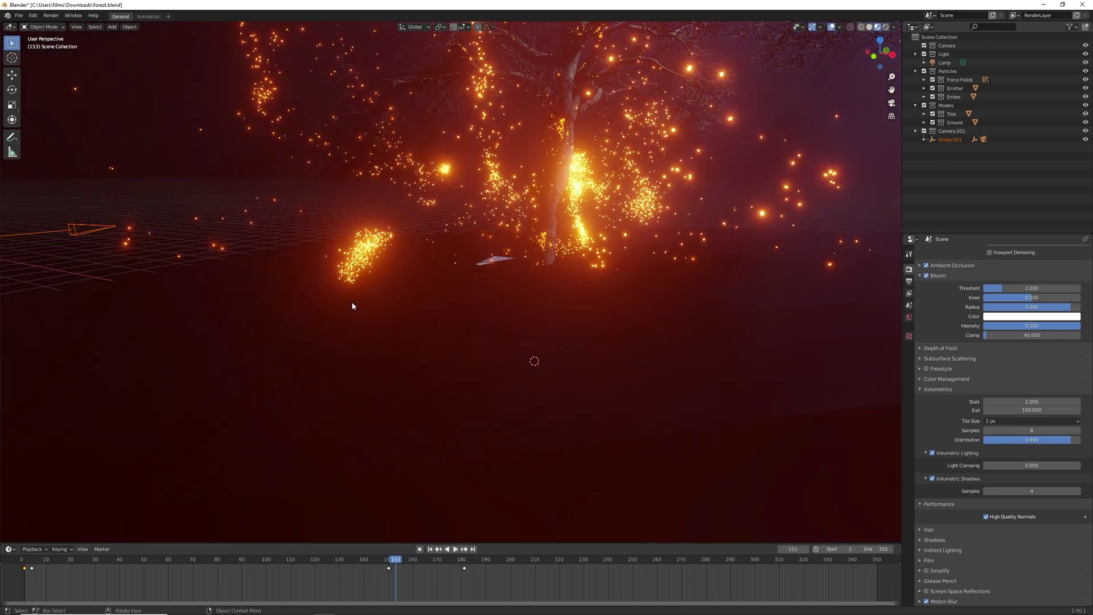
middle_drag(353, 306, 254, 263)
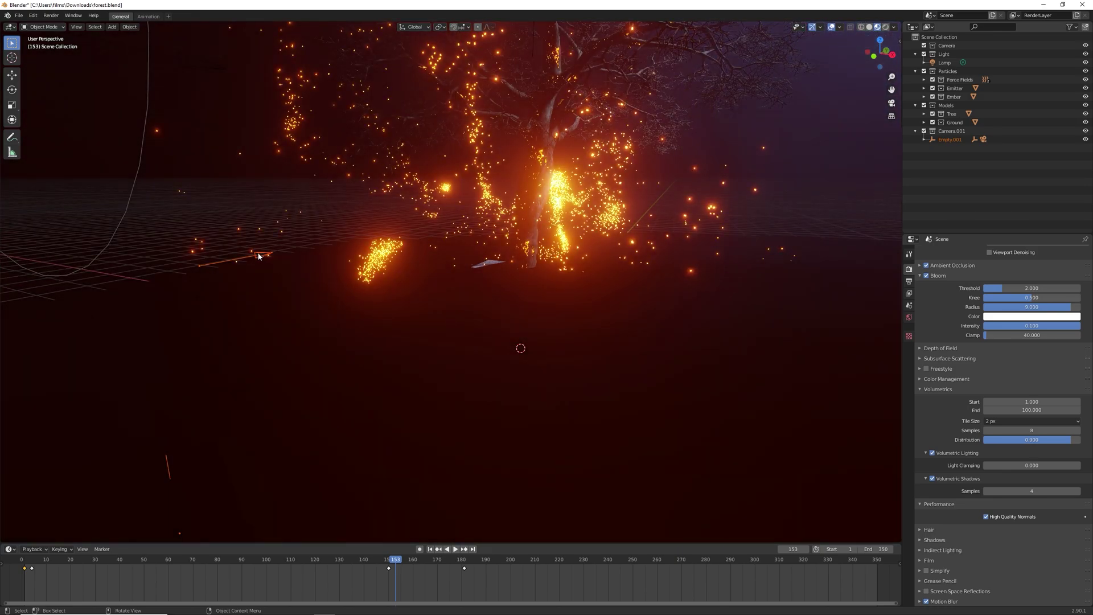
click(258, 256)
key(g)
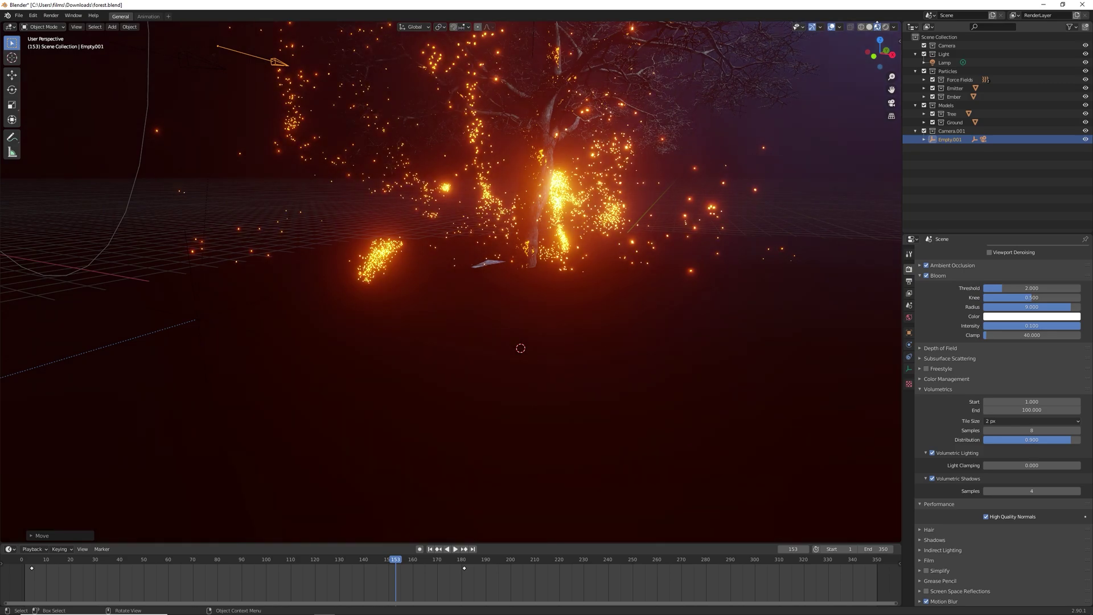
- Move Empty.001 to a new position, checking it from the top view in solid shading
click(869, 27)
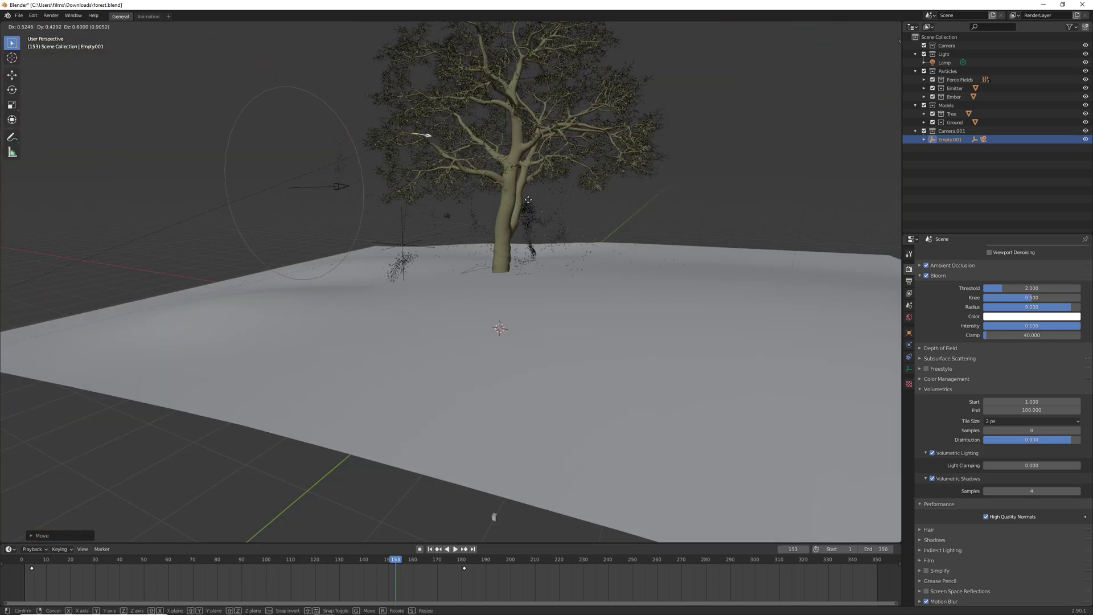
click(528, 199)
key(KP_7)
scroll(584, 299, down, 3)
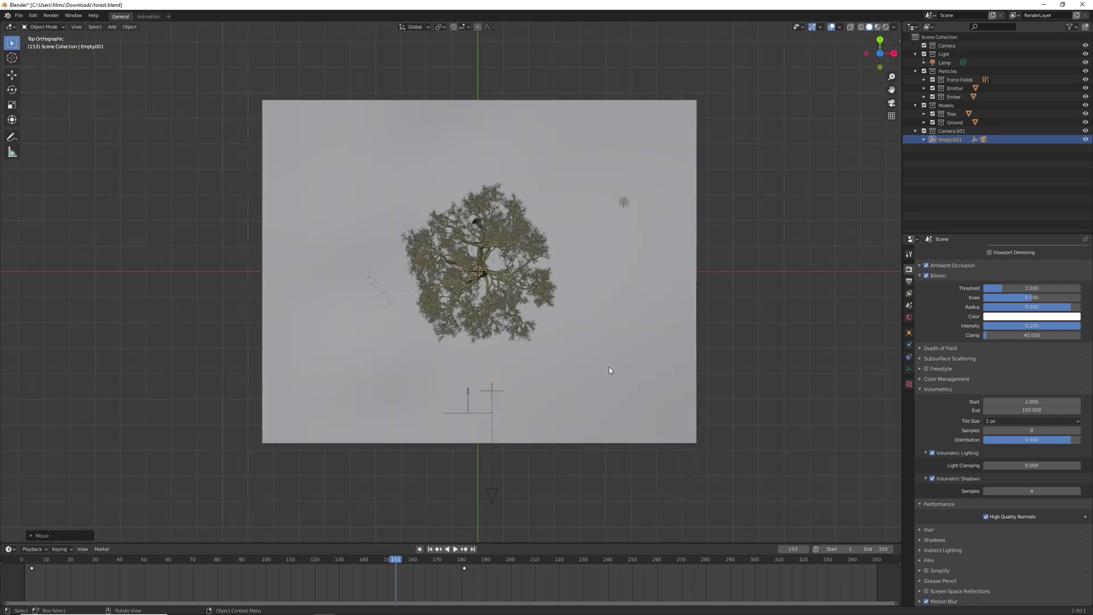
click(600, 303)
middle_drag(600, 303, 534, 222)
scroll(419, 303, up, 4)
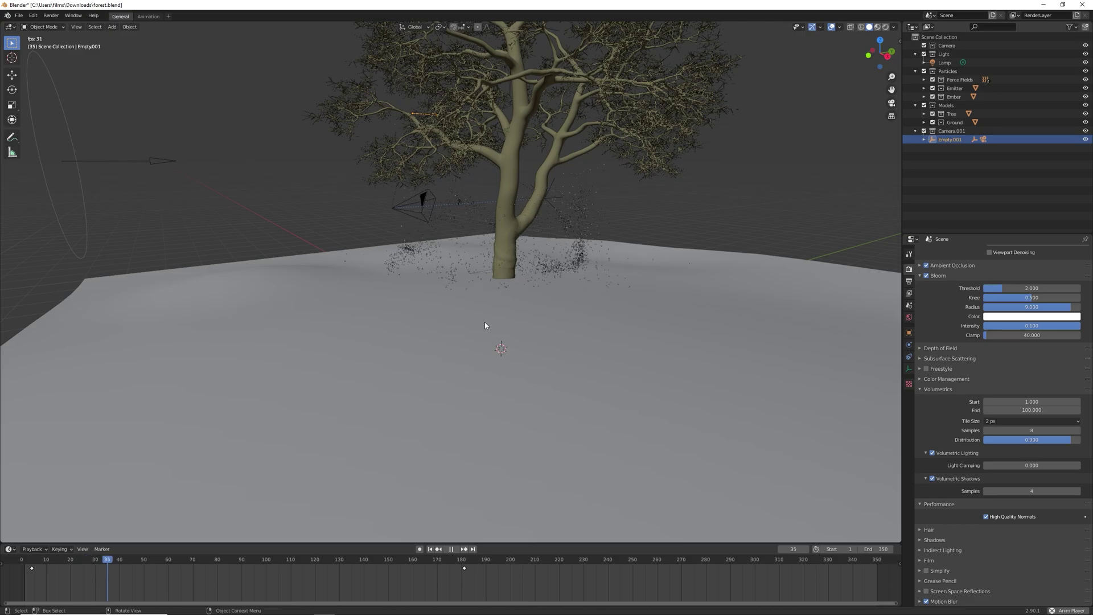
- Preview the reframed shot from frame 1 through the camera in rendered shading
key(KP_0)
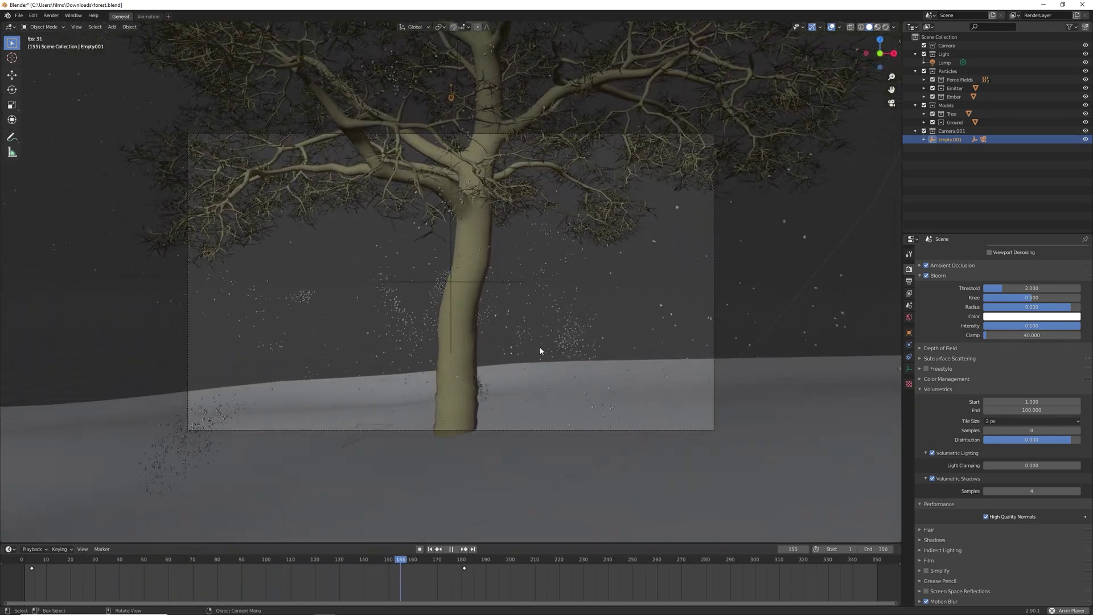
click(886, 27)
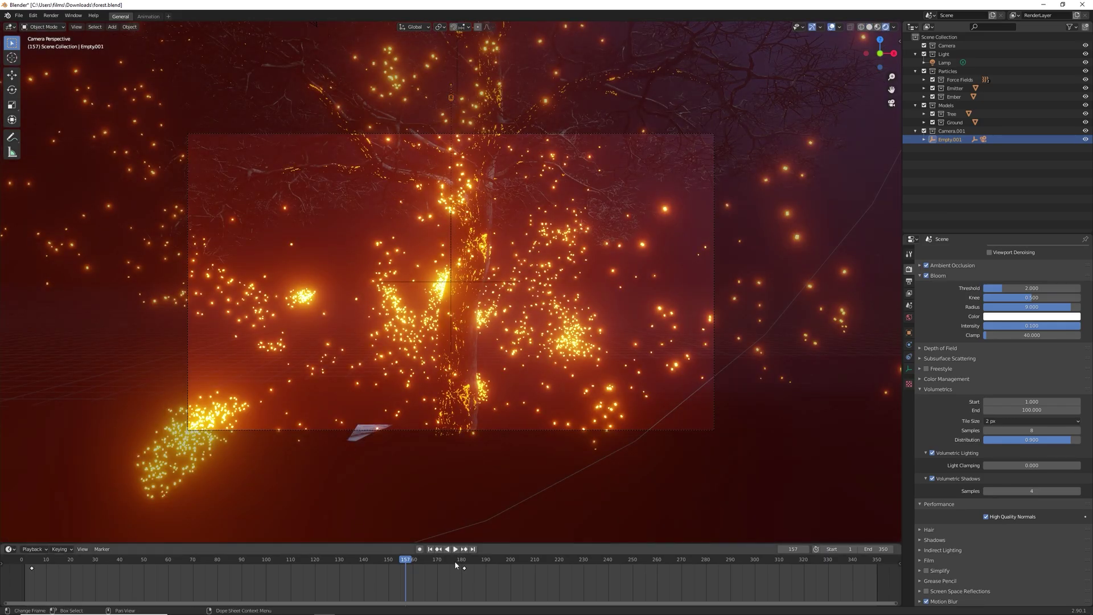
click(430, 549)
key(space)
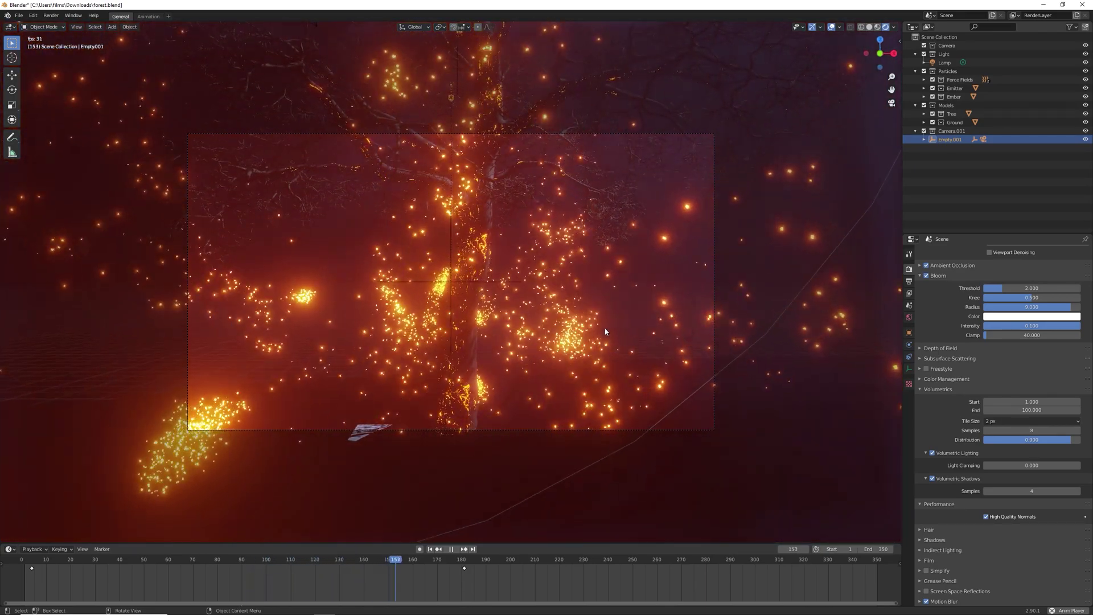
key(space)
- Orbit around the tree, return to the rendered camera view, and rotate the target around Z
click(870, 27)
mouse_move(654, 217)
middle_down()
mouse_move(617, 232)
mouse_move(500, 226)
middle_up()
middle_drag(434, 206, 706, 106)
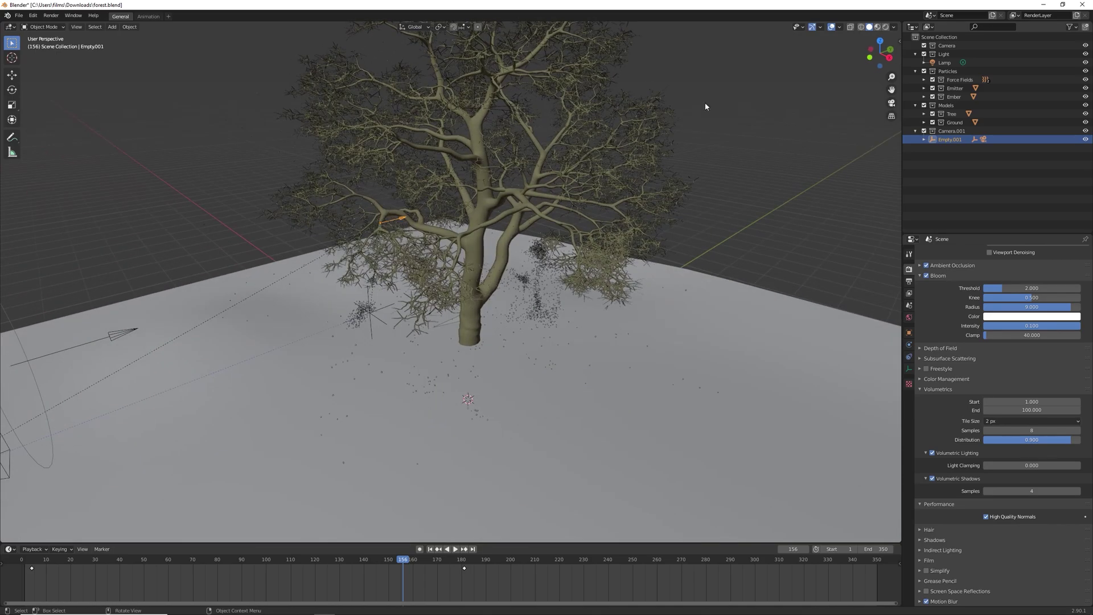
click(885, 27)
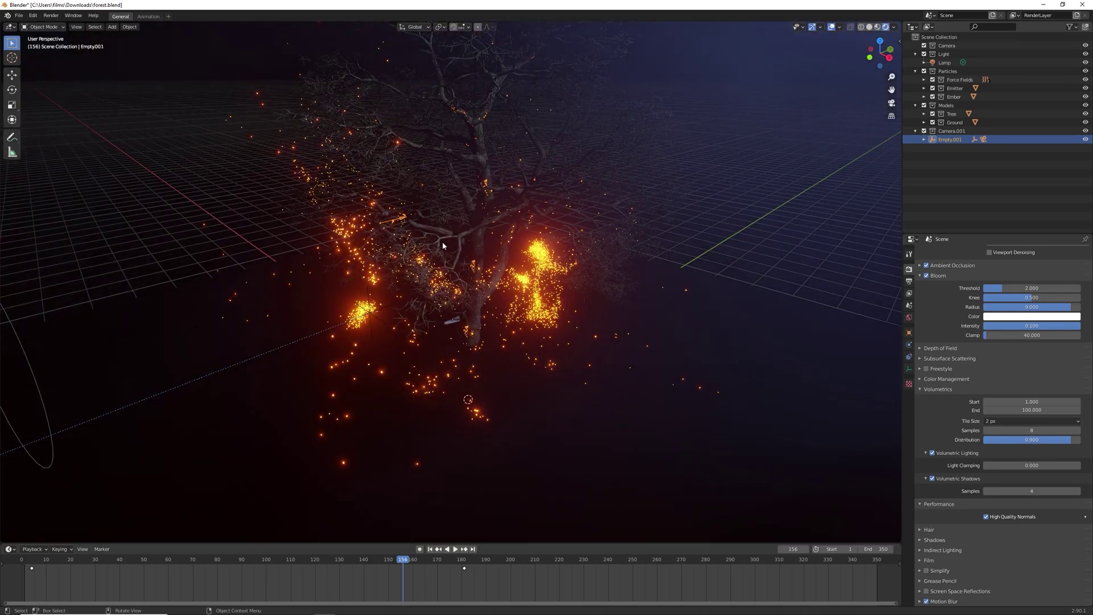
key(KP_0)
key(z)
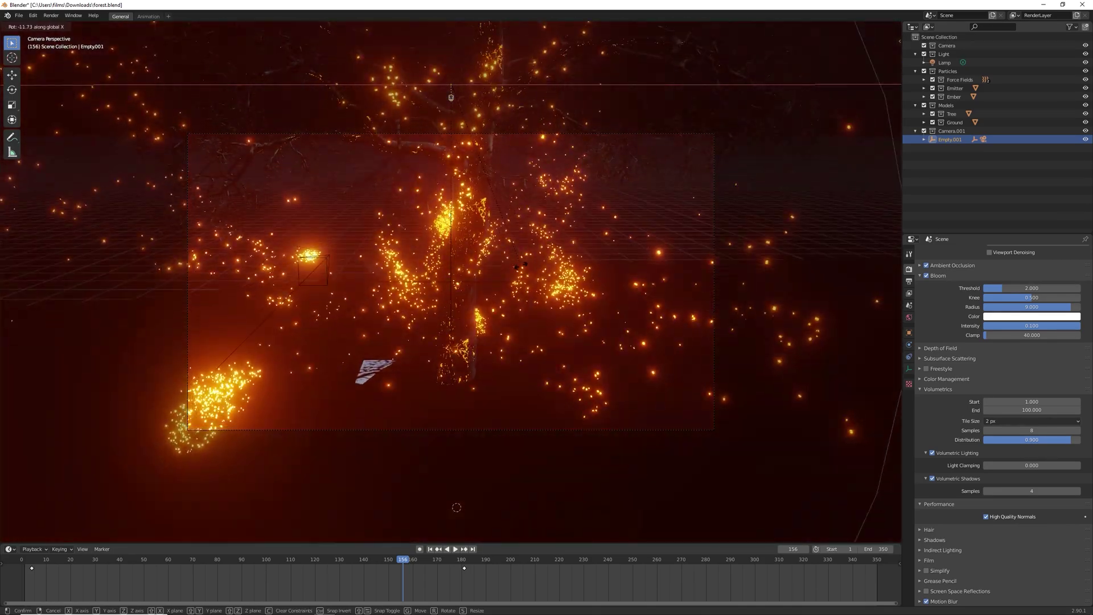
click(522, 312)
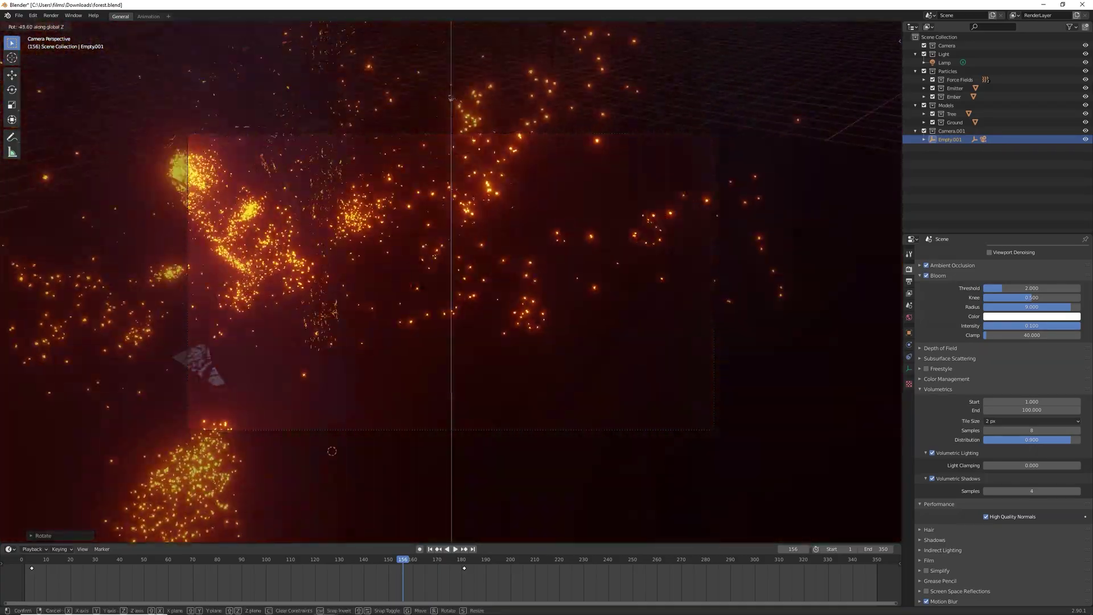
- Move the camera target freely and replay the animation from frame 1
key(g)
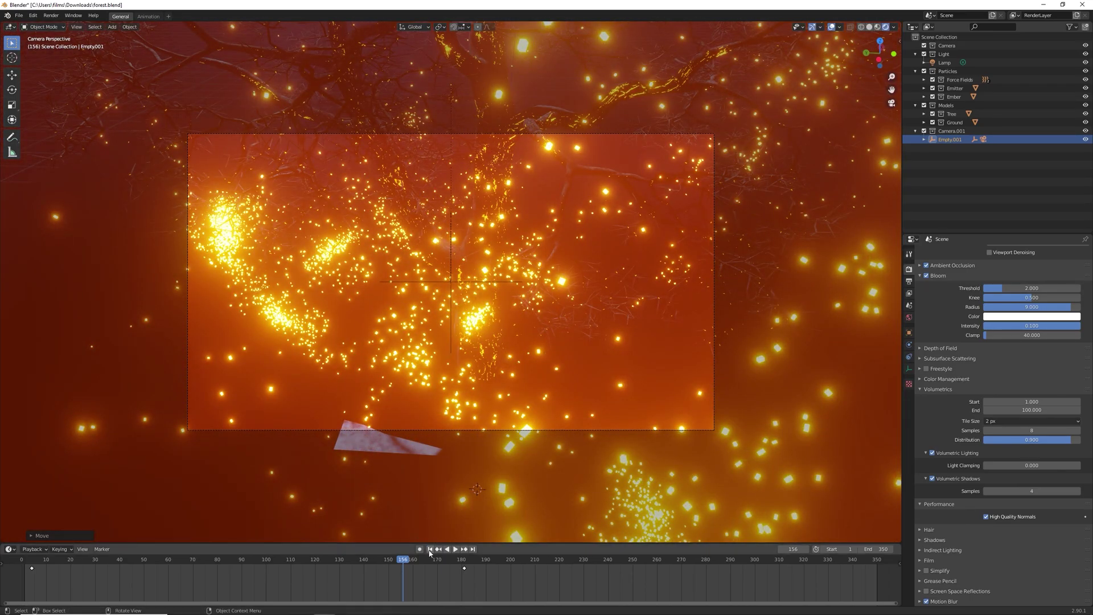
click(430, 549)
key(space)
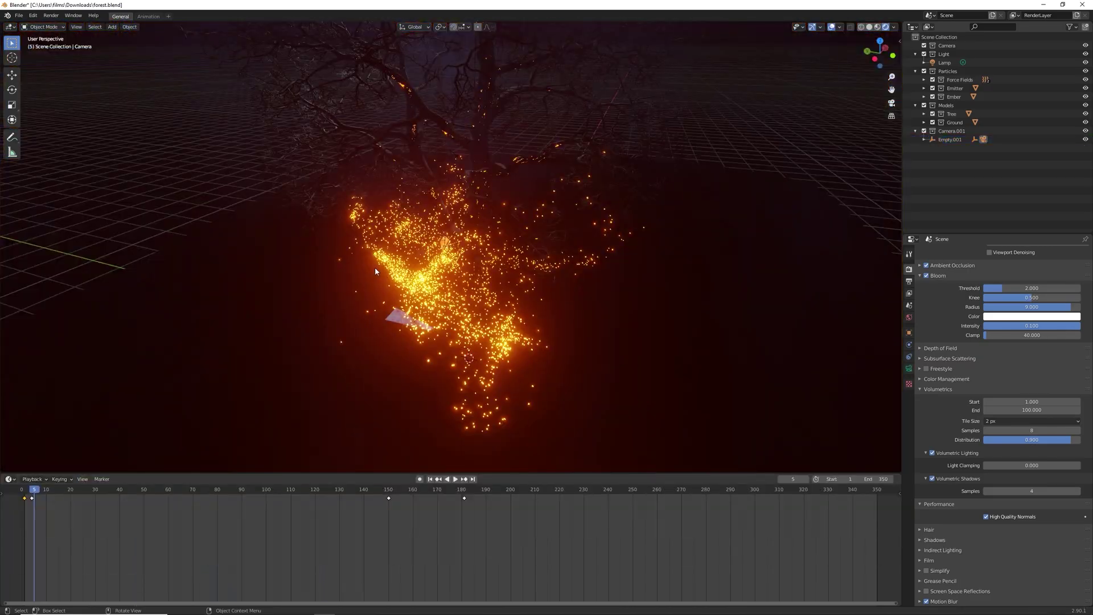
- Play the slow zoom into the ember cloud through the camera view
key(KP_0)
key(space)
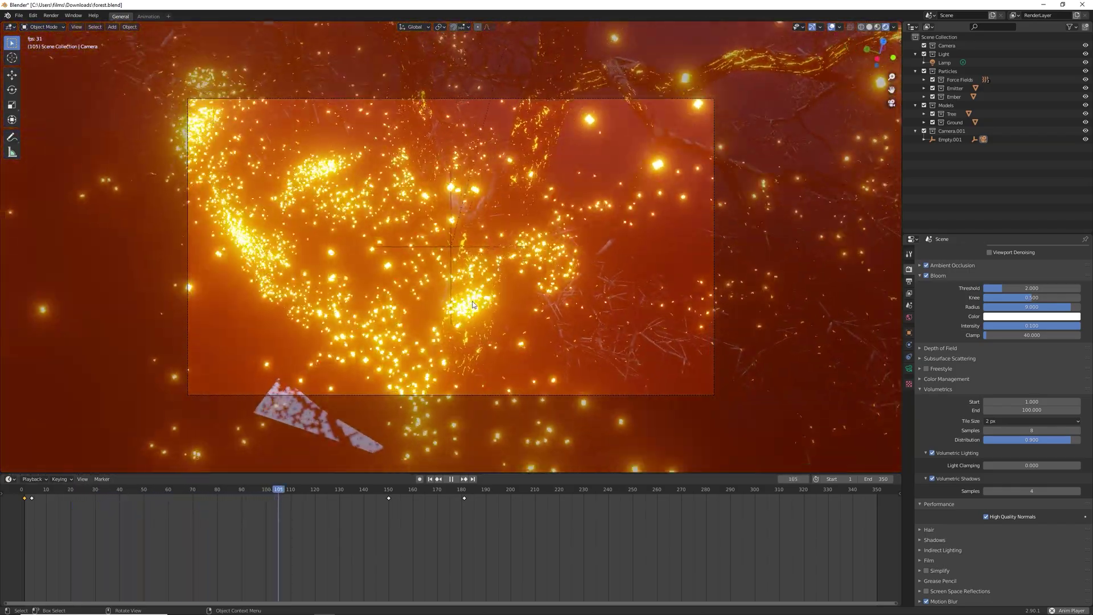
- Stop playback and select the camera by cycling through the overlapping objects
key(space)
middle_drag(472, 305, 475, 257)
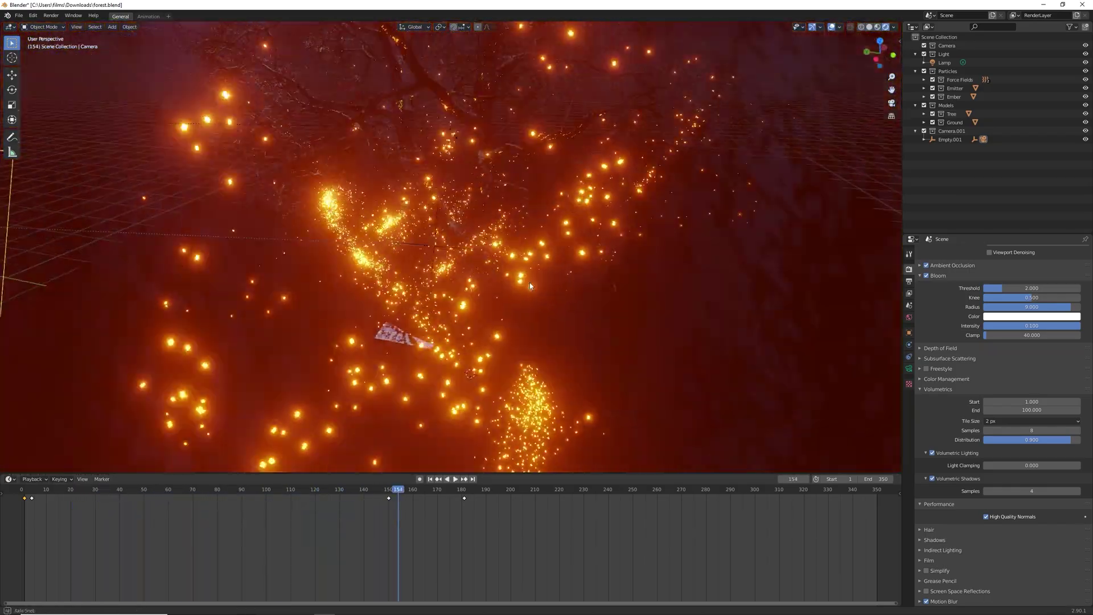
click(448, 251)
click(445, 251)
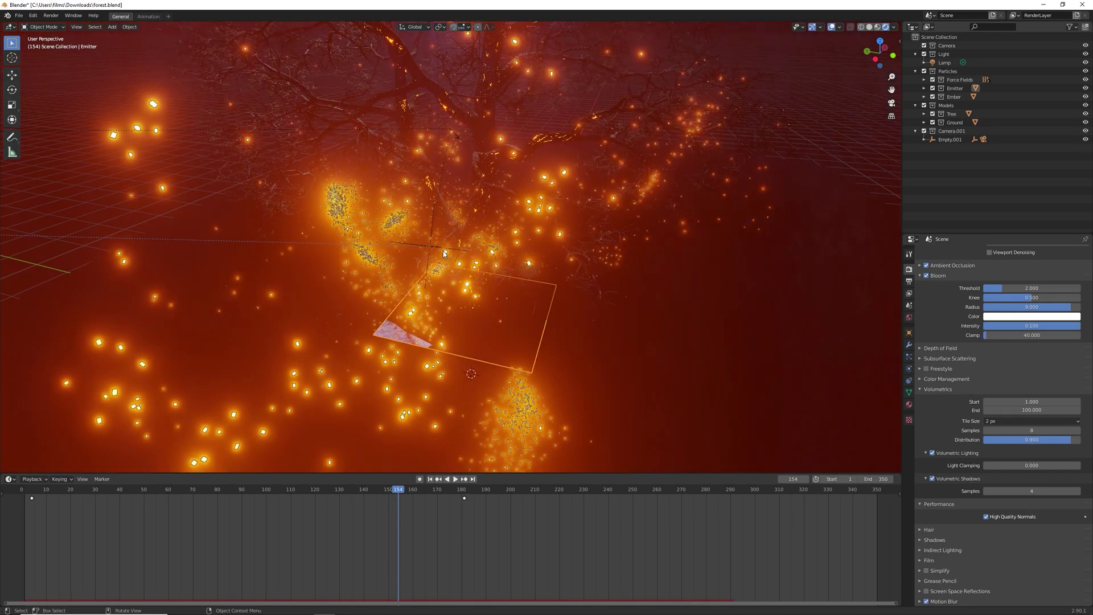
click(442, 250)
click(439, 251)
click(439, 250)
click(413, 247)
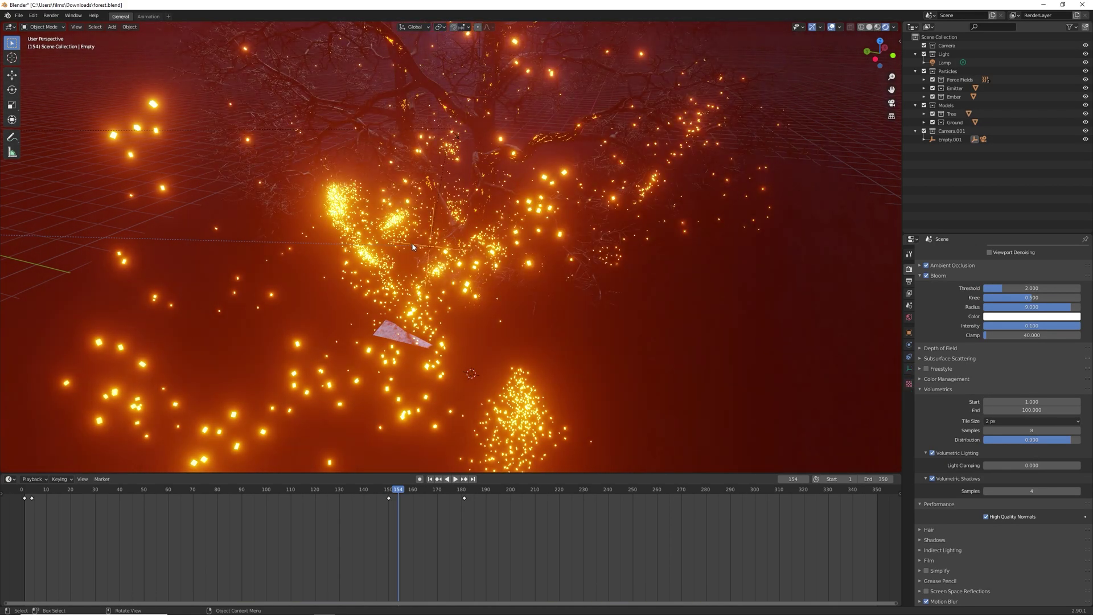
middle_drag(399, 256, 296, 250)
click(228, 253)
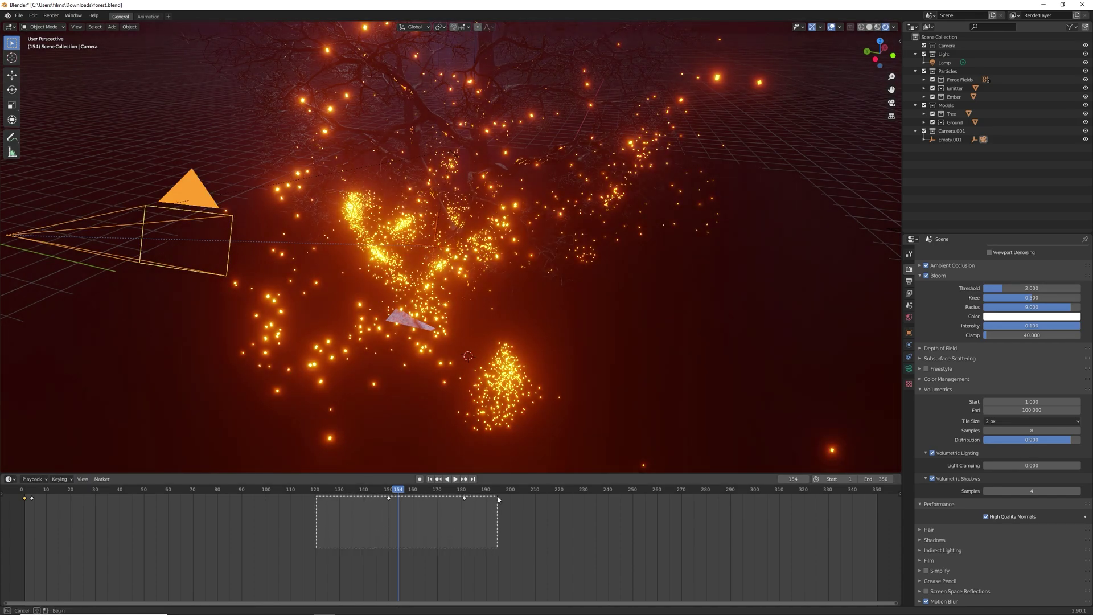
- Move the camera's later keyframes 167 frames later and replay from frame 1 through the camera
key(g)
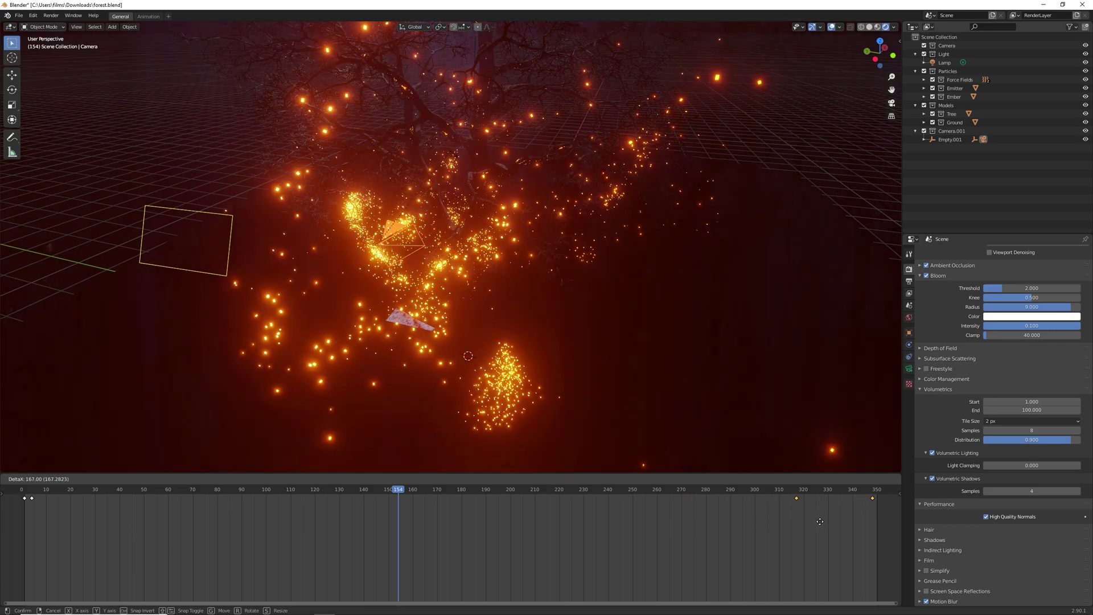
key(KP_0)
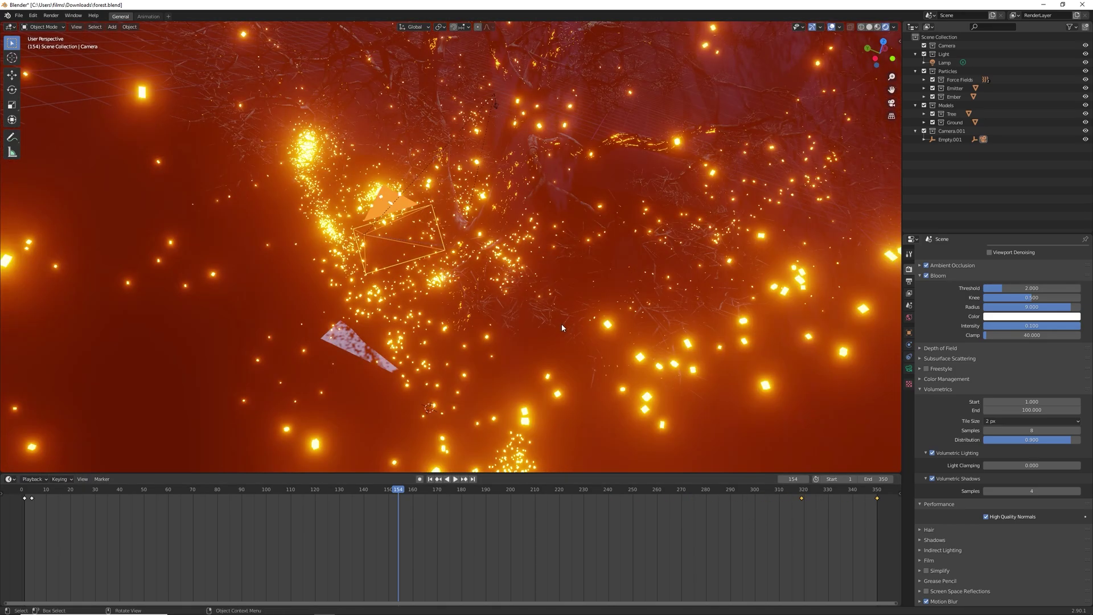
click(436, 480)
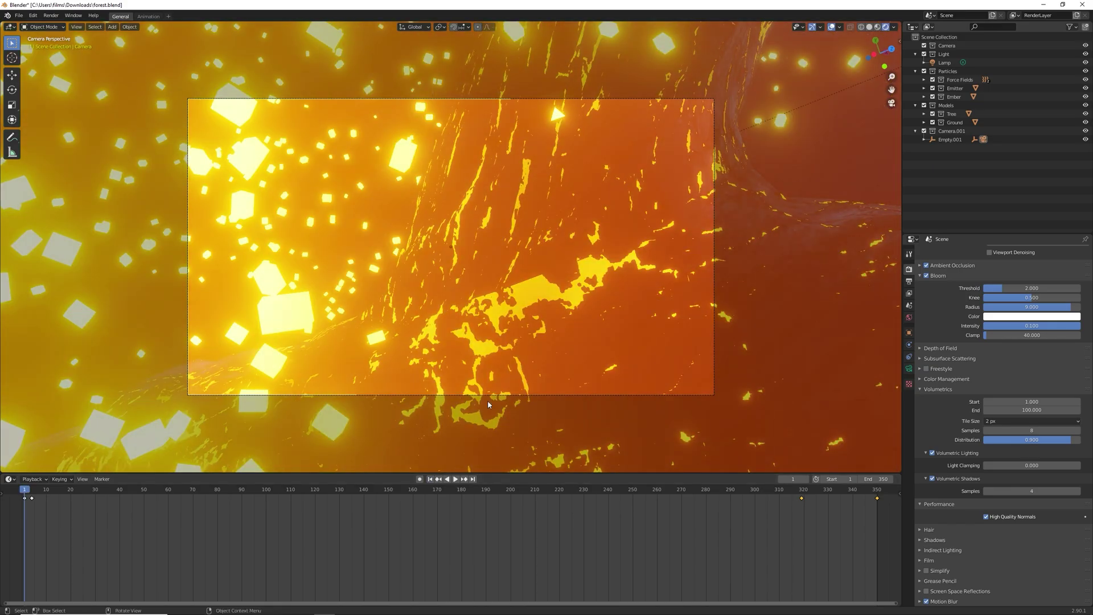
key(space)
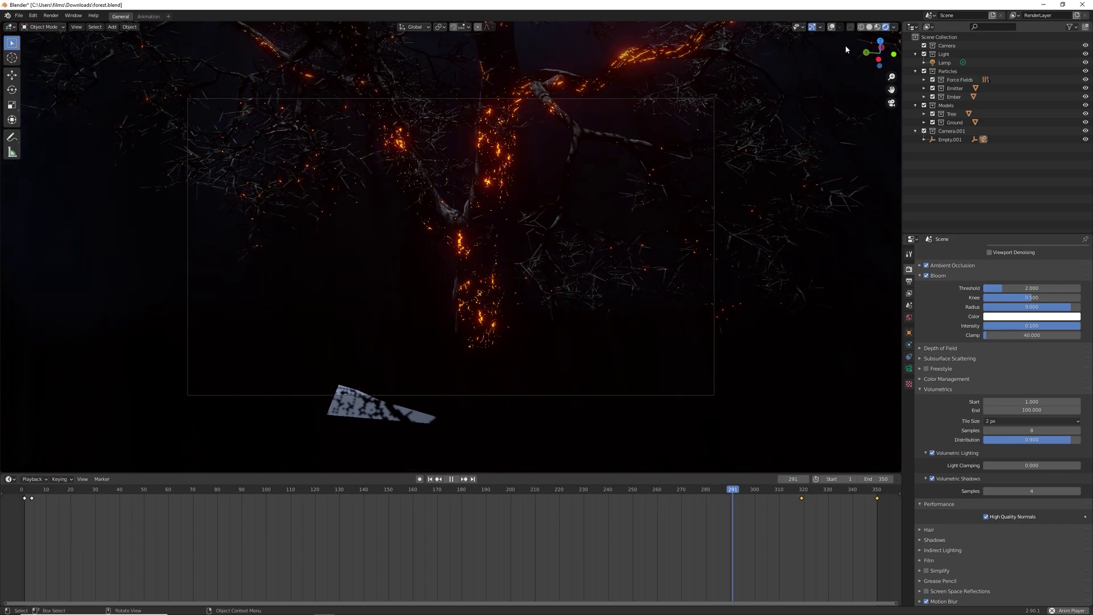
- Select Empty.001 and view the shot's opening frames through the camera in rendered shading
click(870, 27)
mouse_move(733, 238)
middle_down()
mouse_move(715, 251)
mouse_move(740, 228)
middle_up()
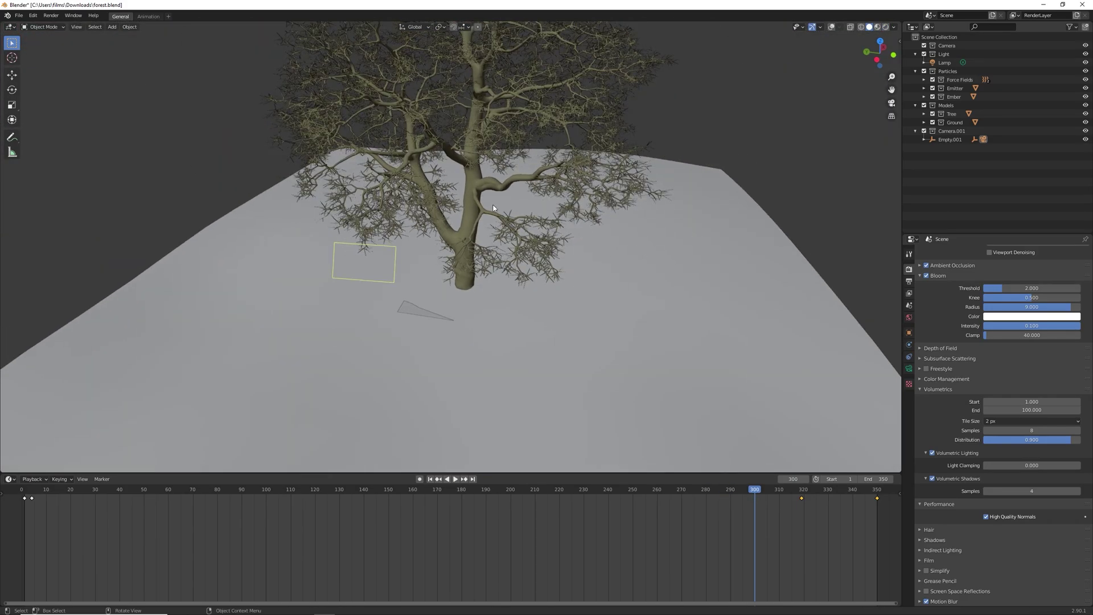
middle_drag(569, 142, 455, 170)
click(453, 168)
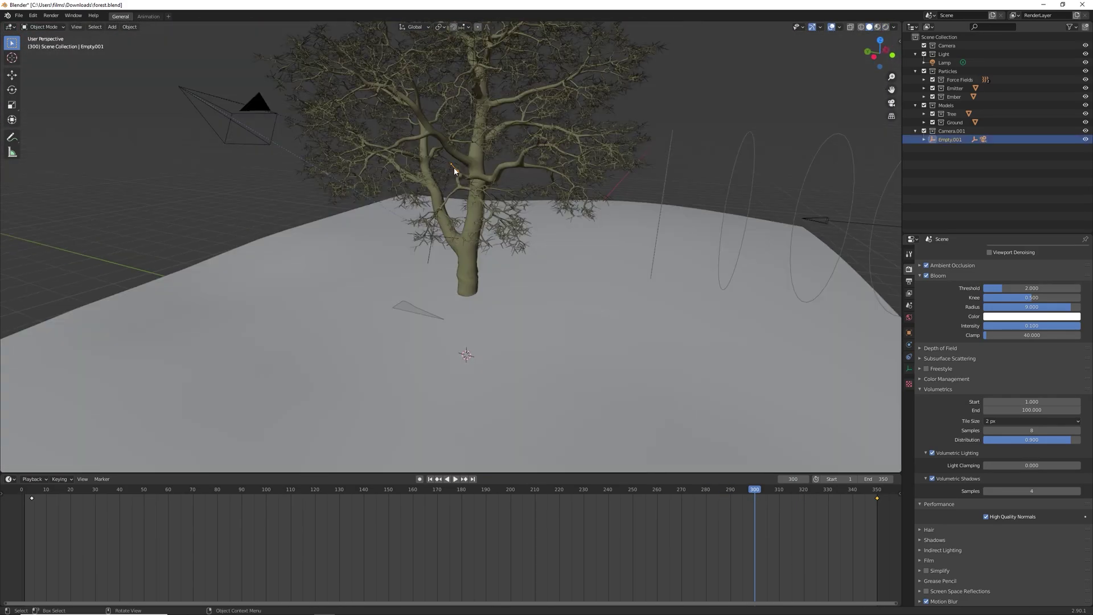
key(KP_0)
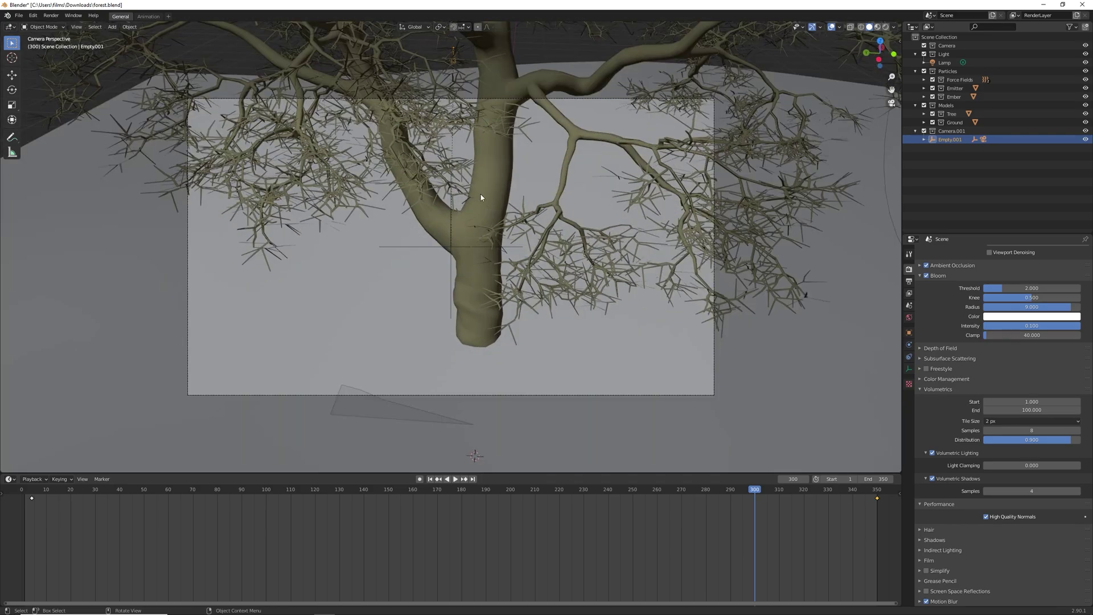
click(886, 27)
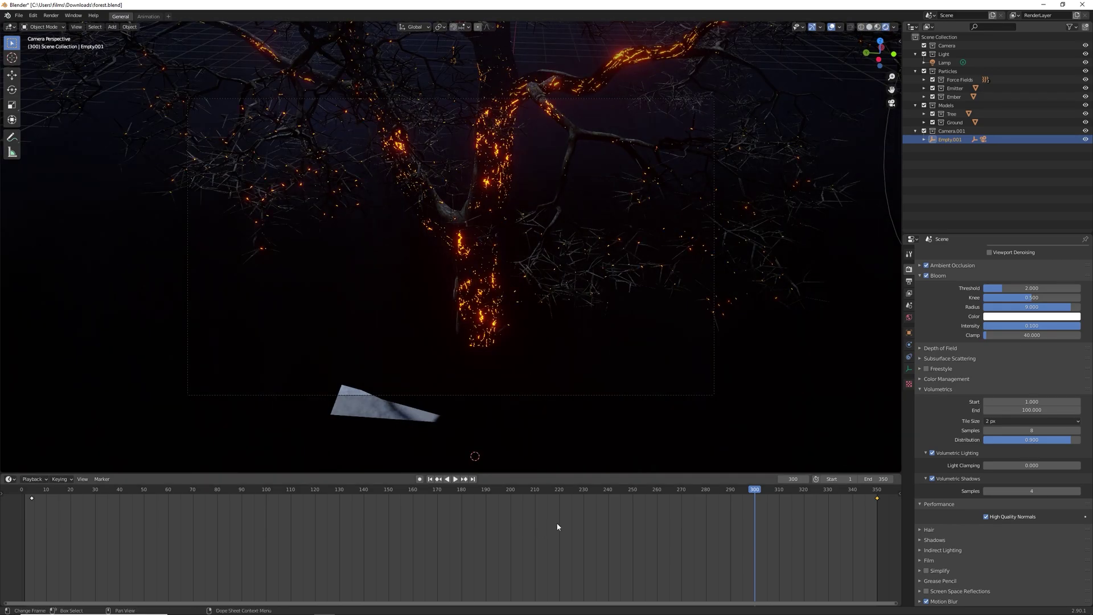
drag(558, 527, 34, 488)
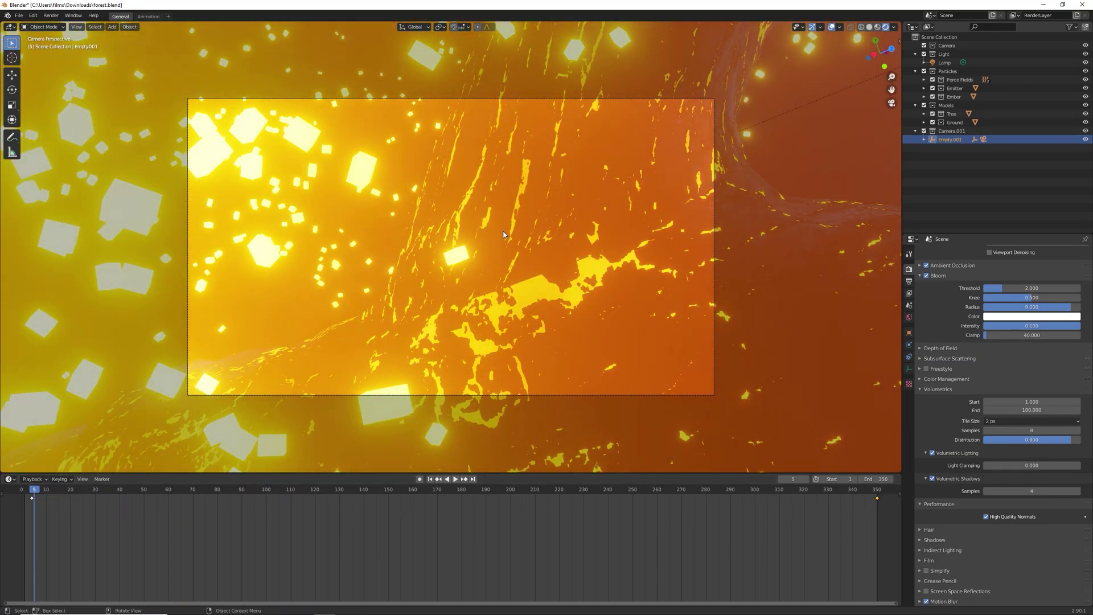
- Rotate Empty.001 twice, the second time around Z, cancelling a third trial rotation
key(r)
click(545, 223)
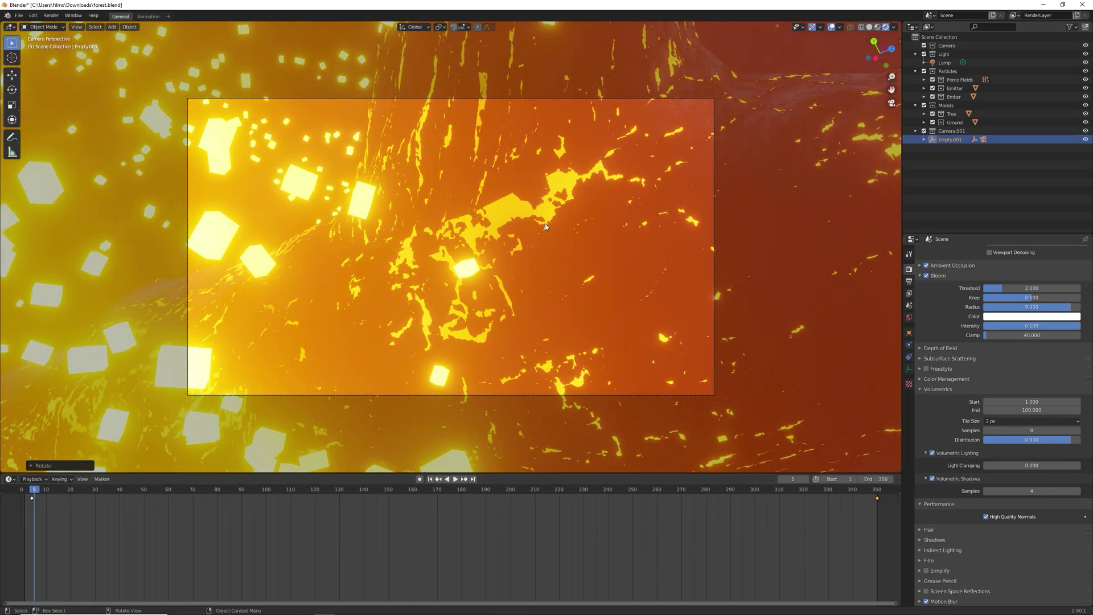
key(r)
key(z)
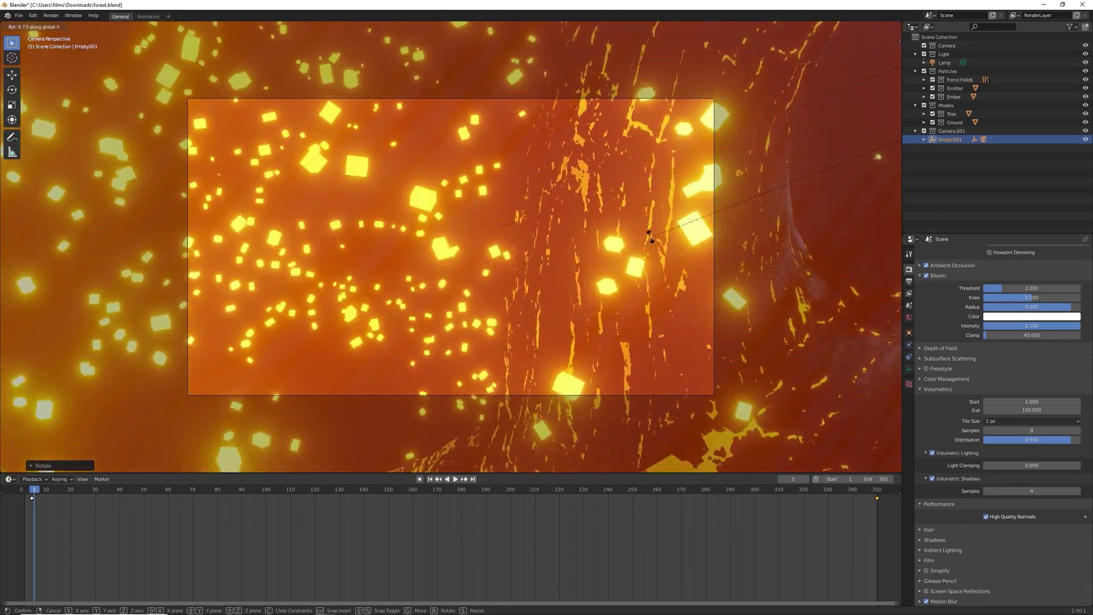
click(645, 226)
key(r)
key(z)
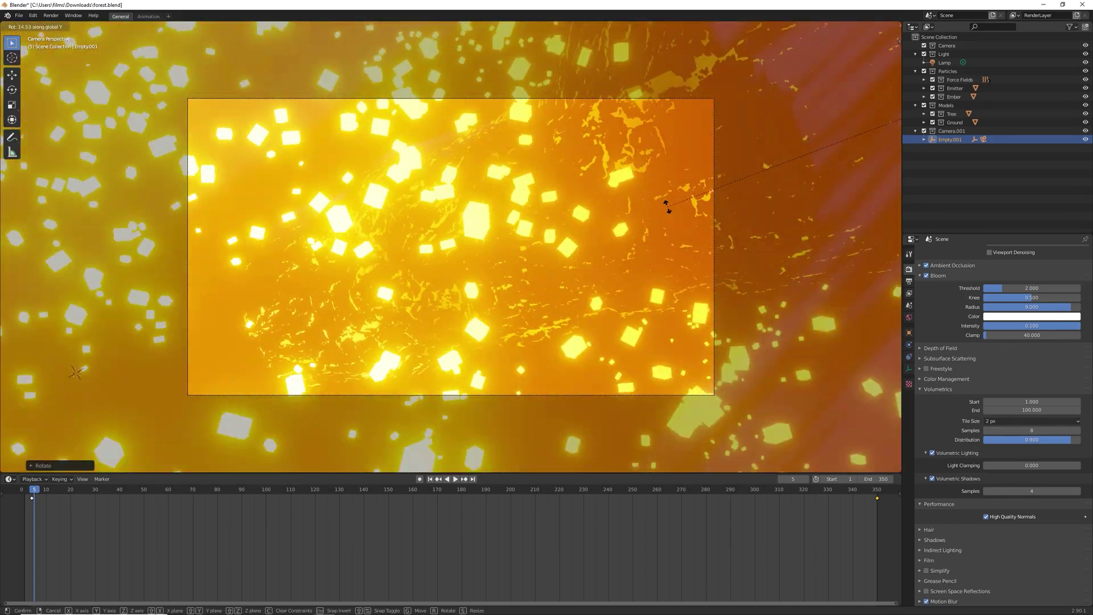
key(Escape)
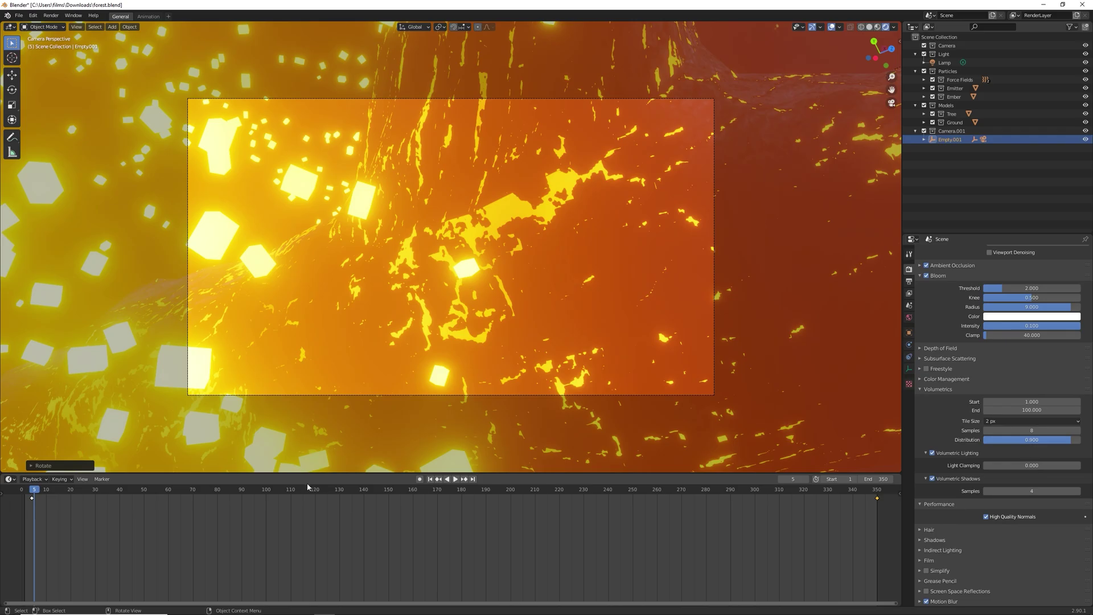
- At the closing frames, move and rotate Empty.001 along X and Y to frame the whole tree
drag(202, 492, 825, 462)
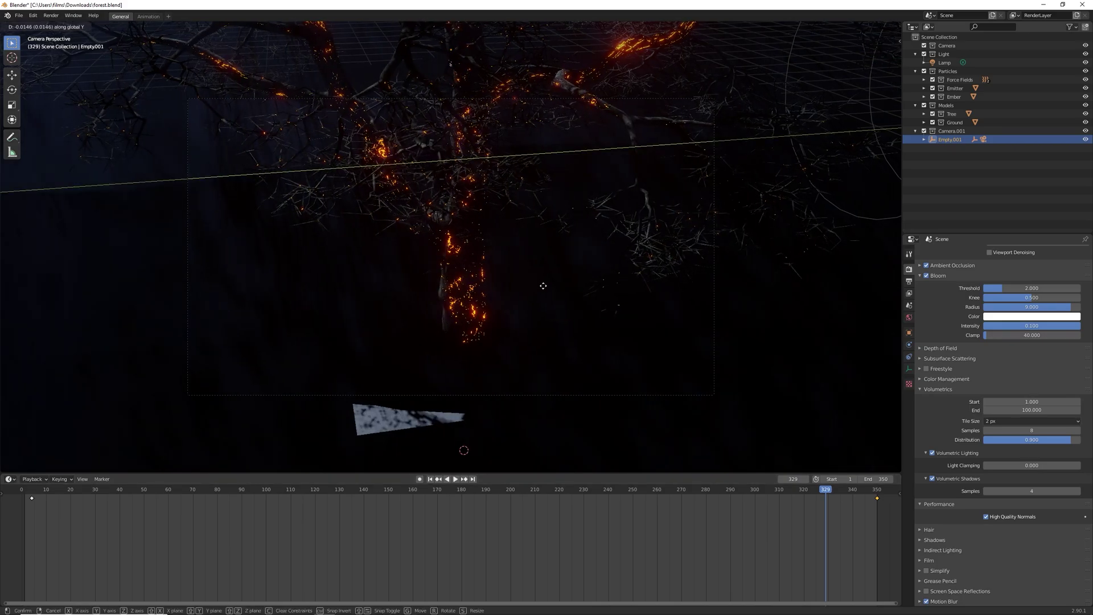
key(x)
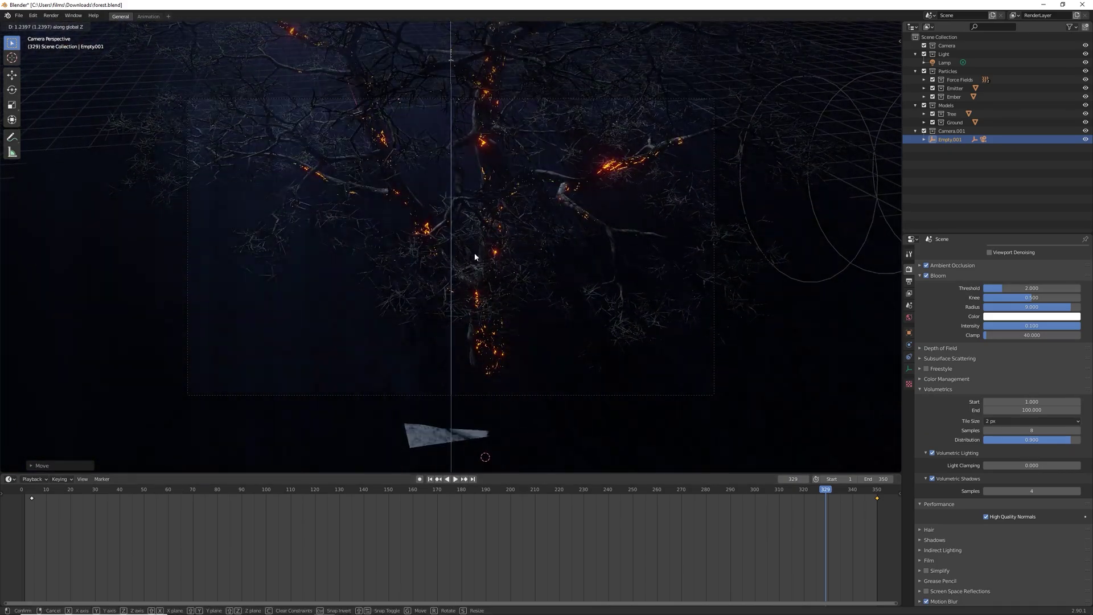
key(r)
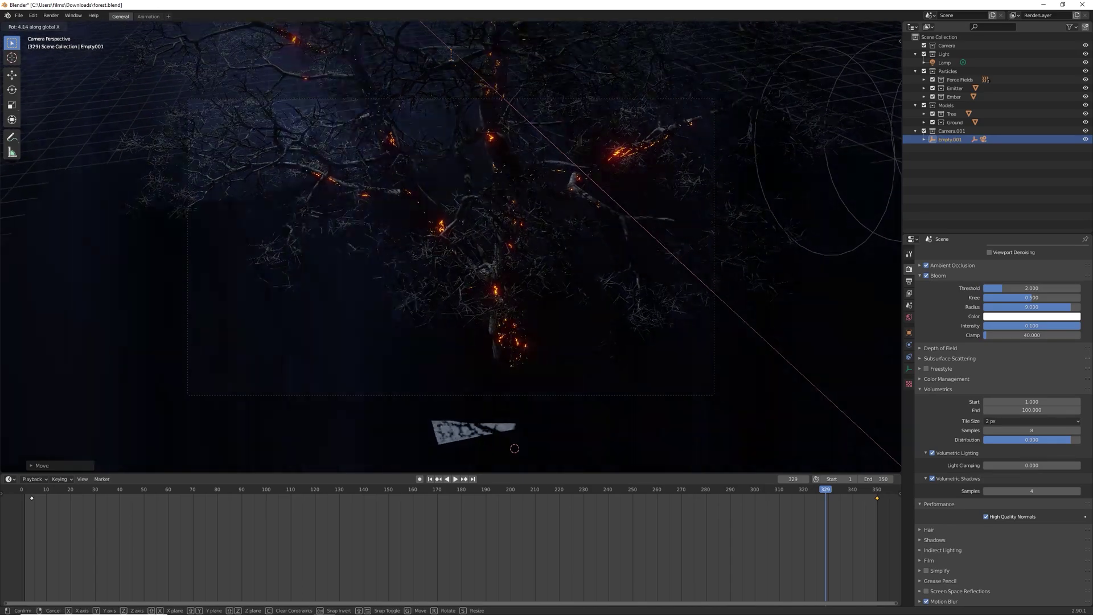
key(y)
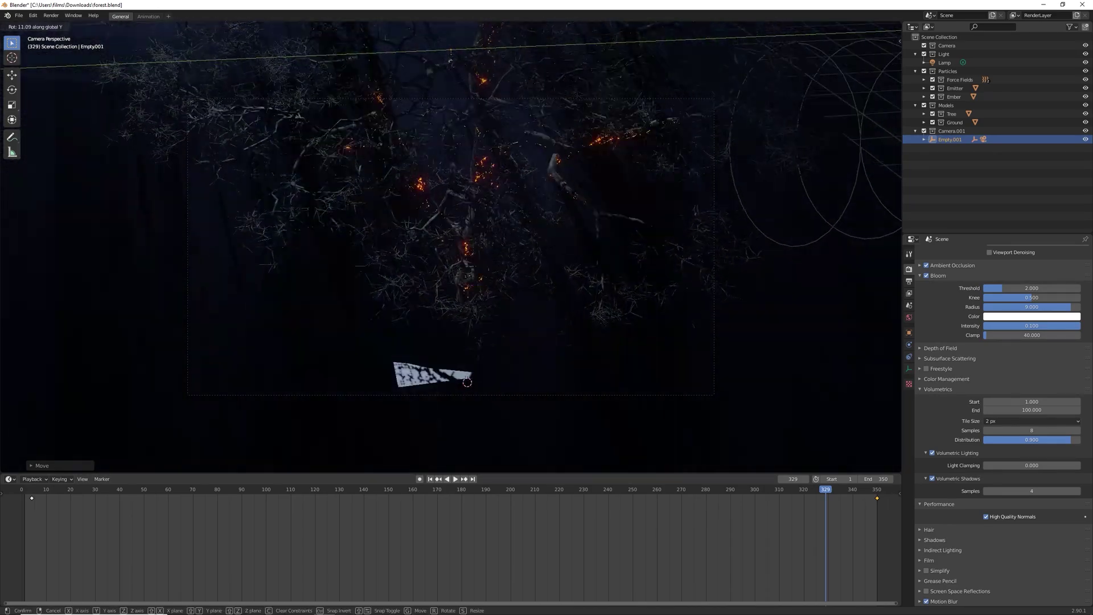
key(g)
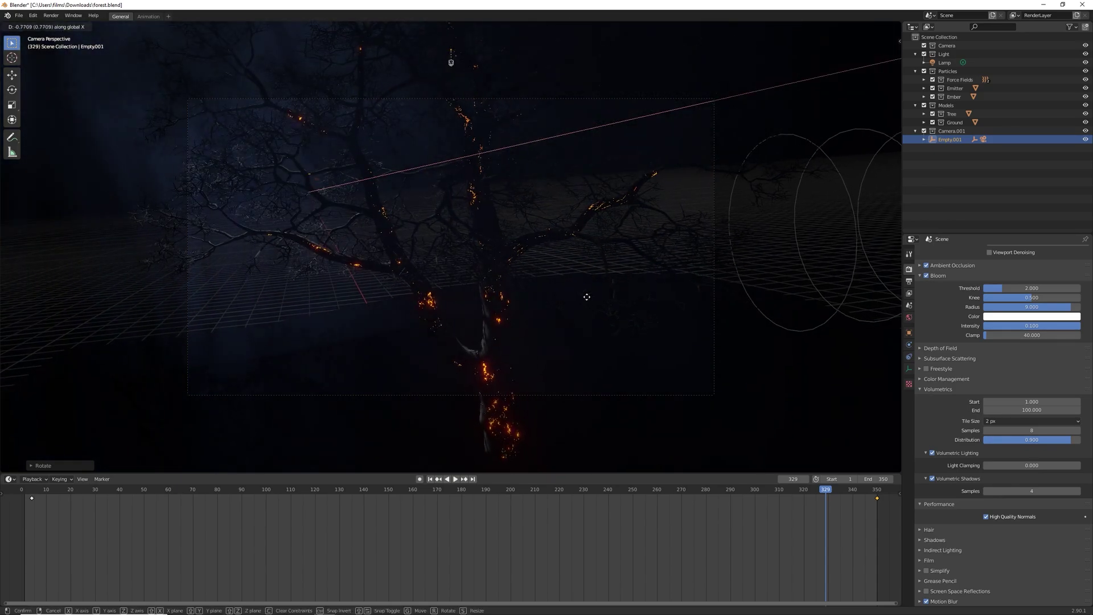
click(605, 321)
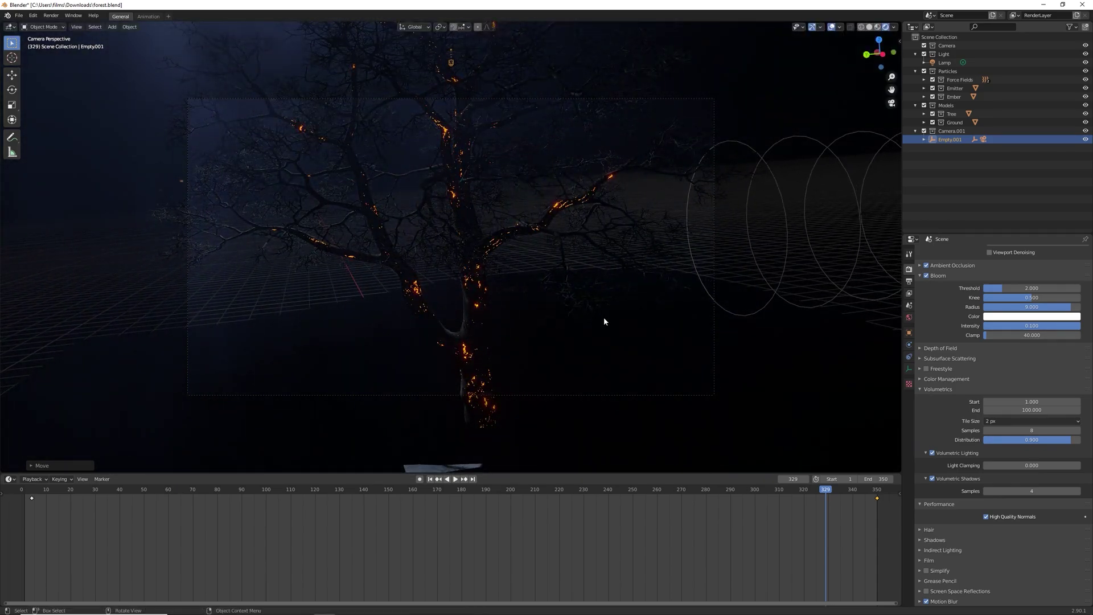
key(g)
key(y)
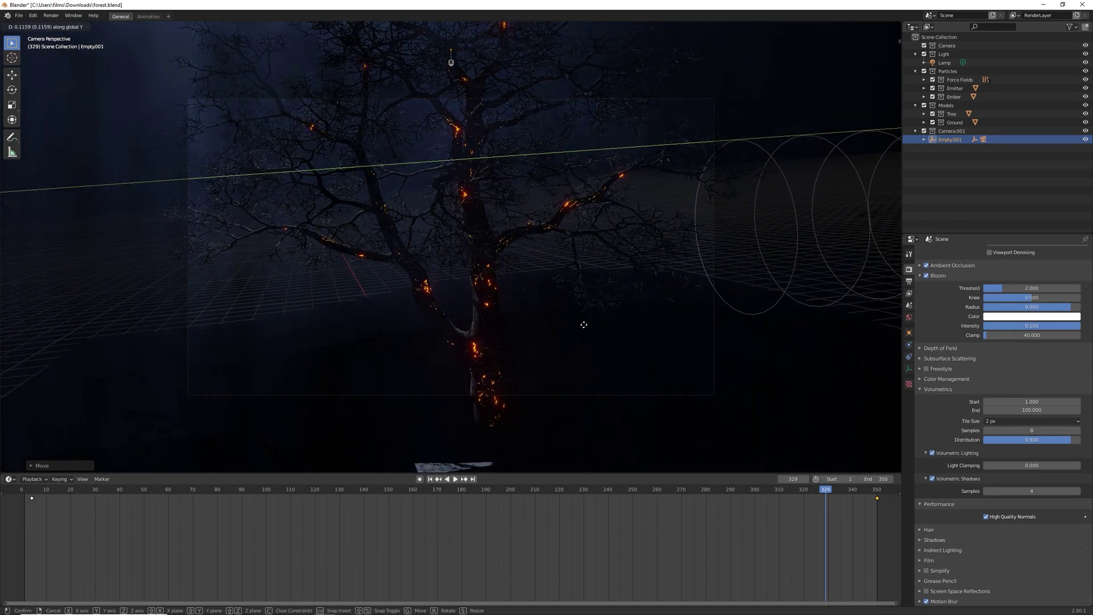
click(568, 324)
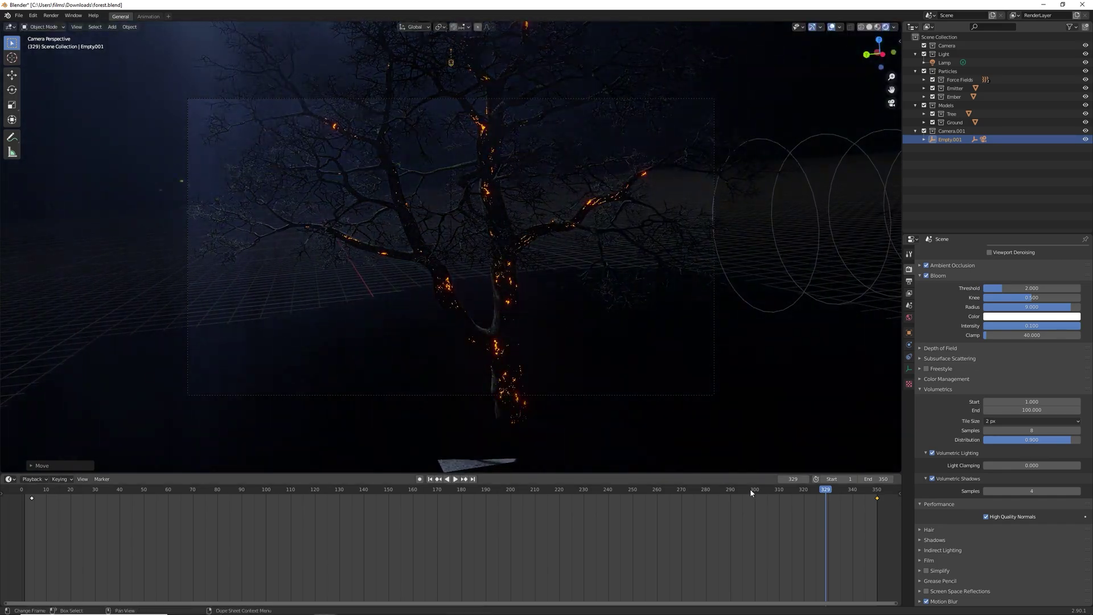
- Replay the re-aimed shot from frame 1, then scrub the playhead back to about frame 10
click(431, 480)
key(space)
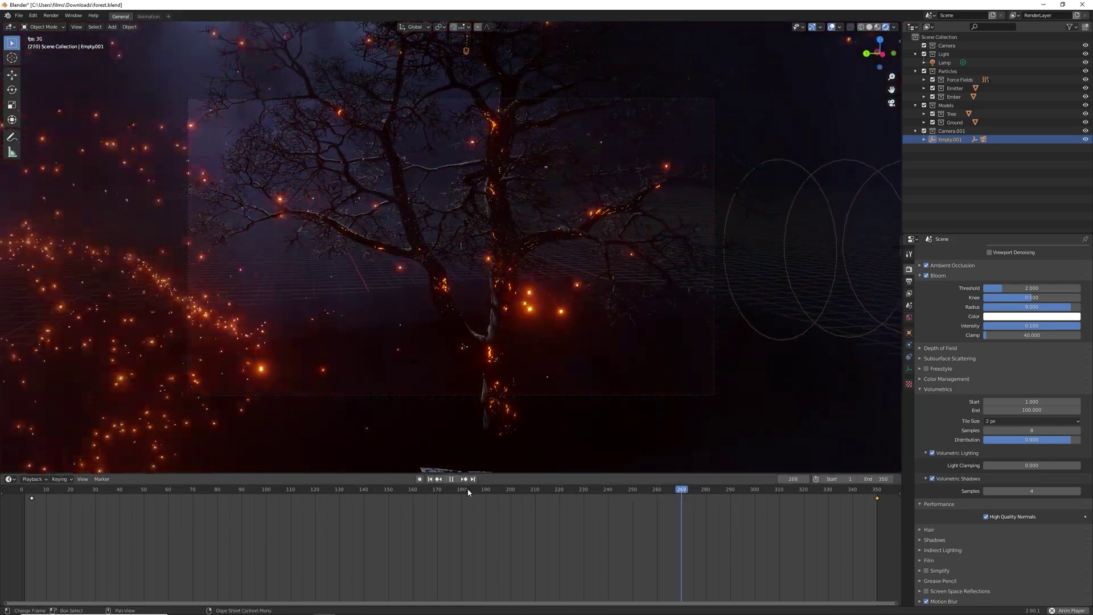
click(421, 499)
drag(406, 499, 34, 491)
key(space)
key(space)
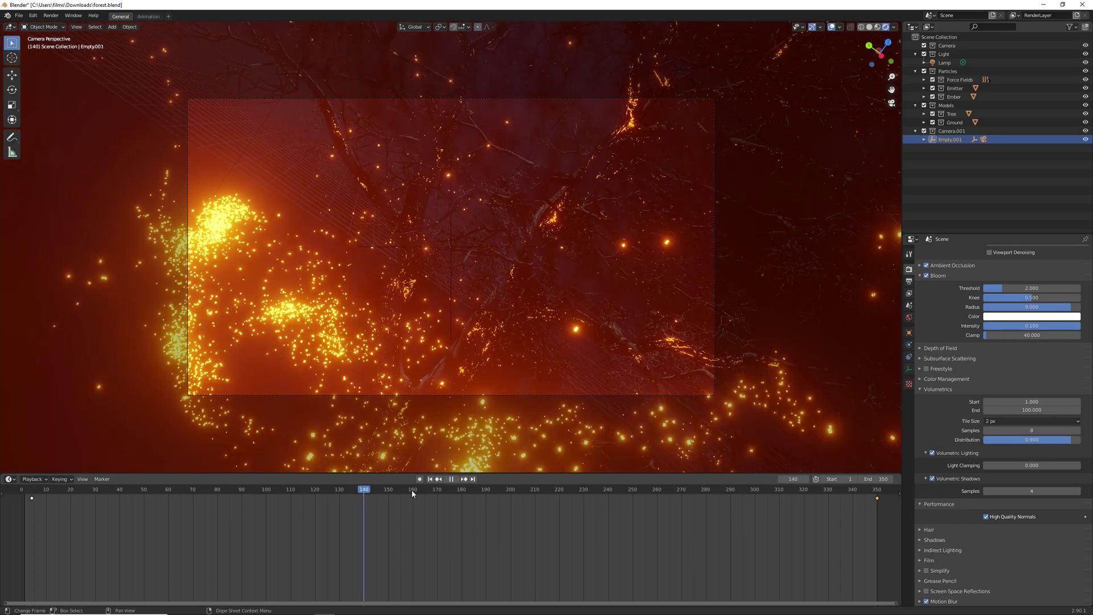
click(605, 494)
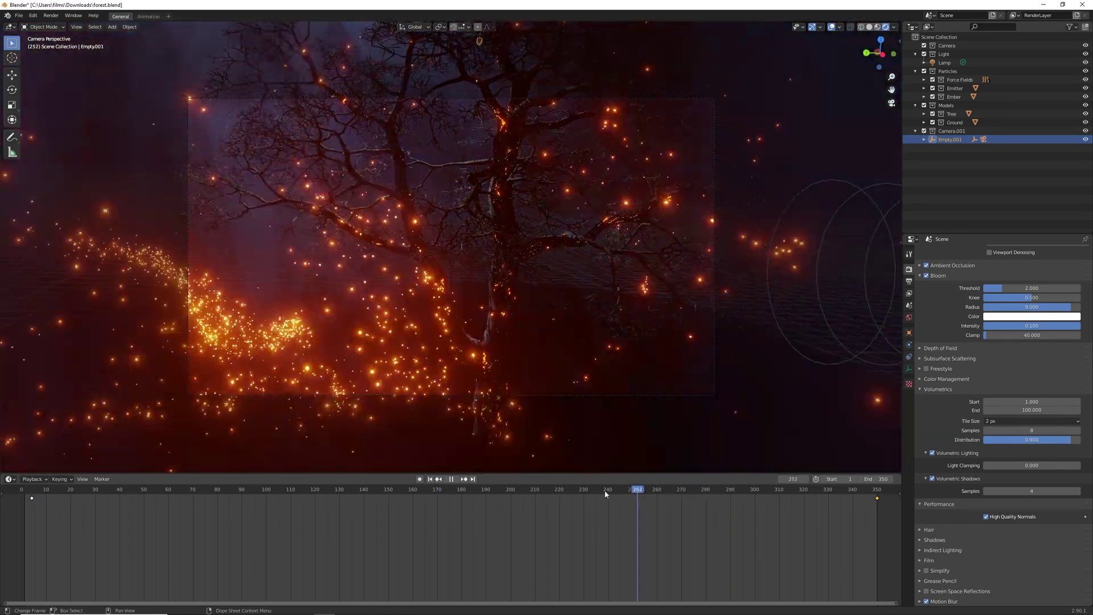
drag(606, 494, 44, 492)
key(space)
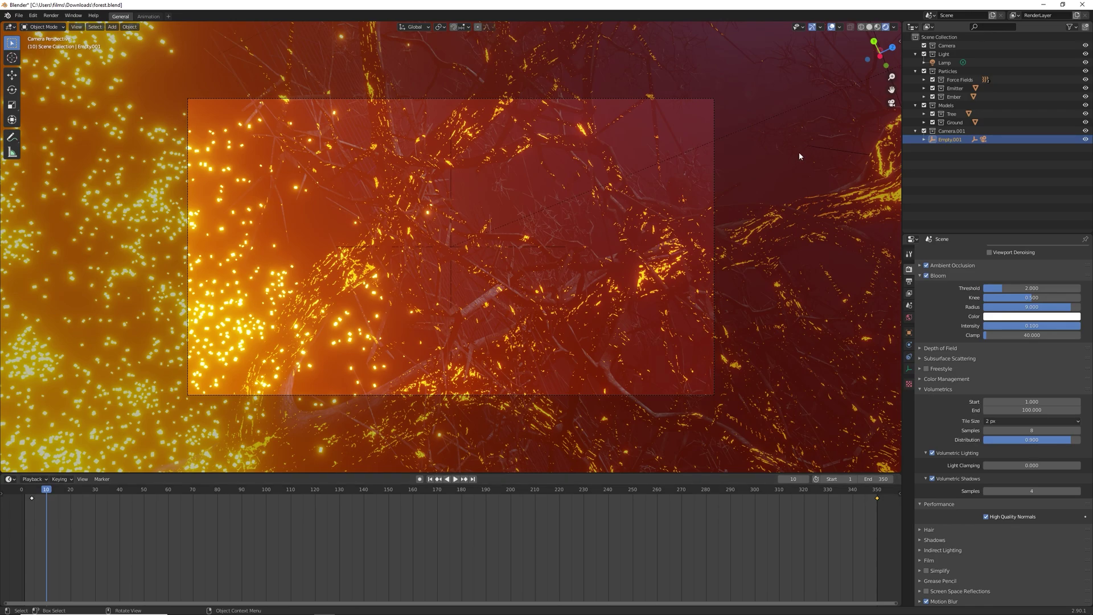
- Keyframe Empty.001's location, rotation and scale at the end of the shot, frame 350
middle_drag(798, 152, 589, 207)
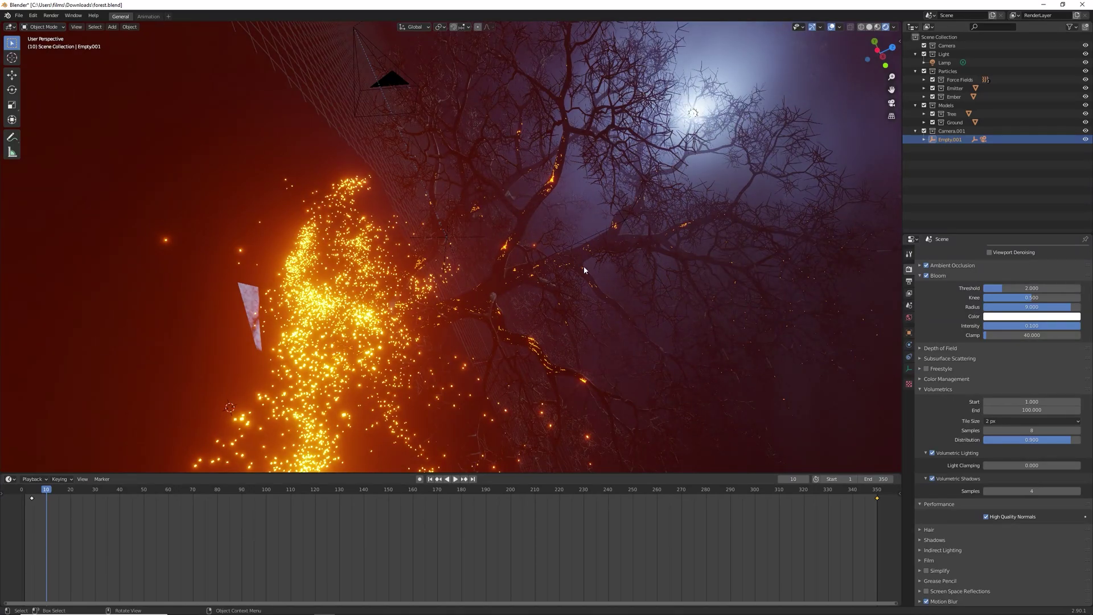
middle_drag(583, 265, 206, 87)
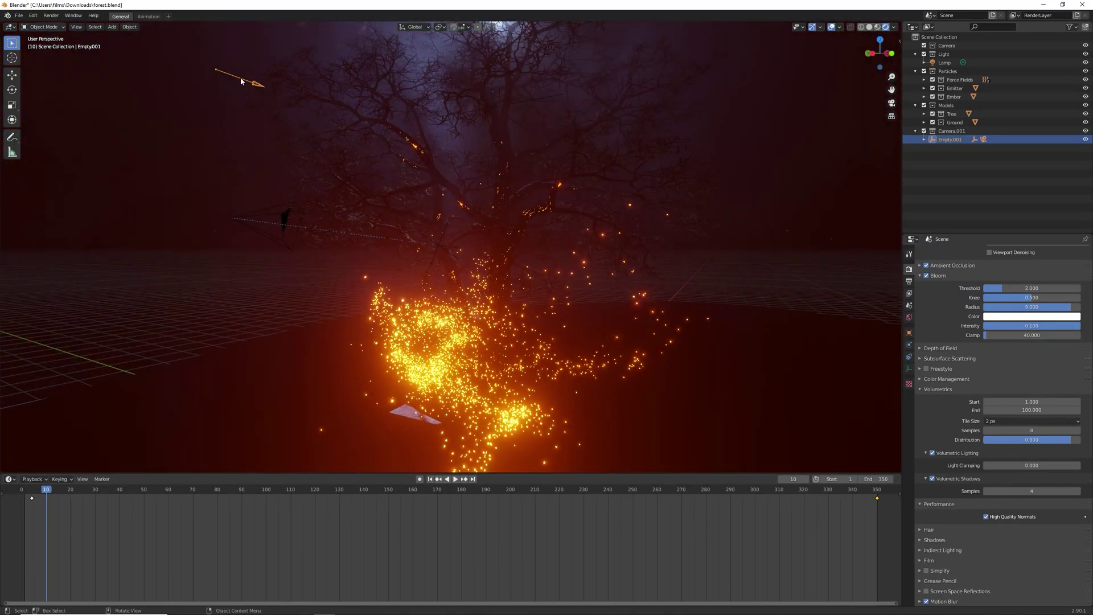
key(KP_0)
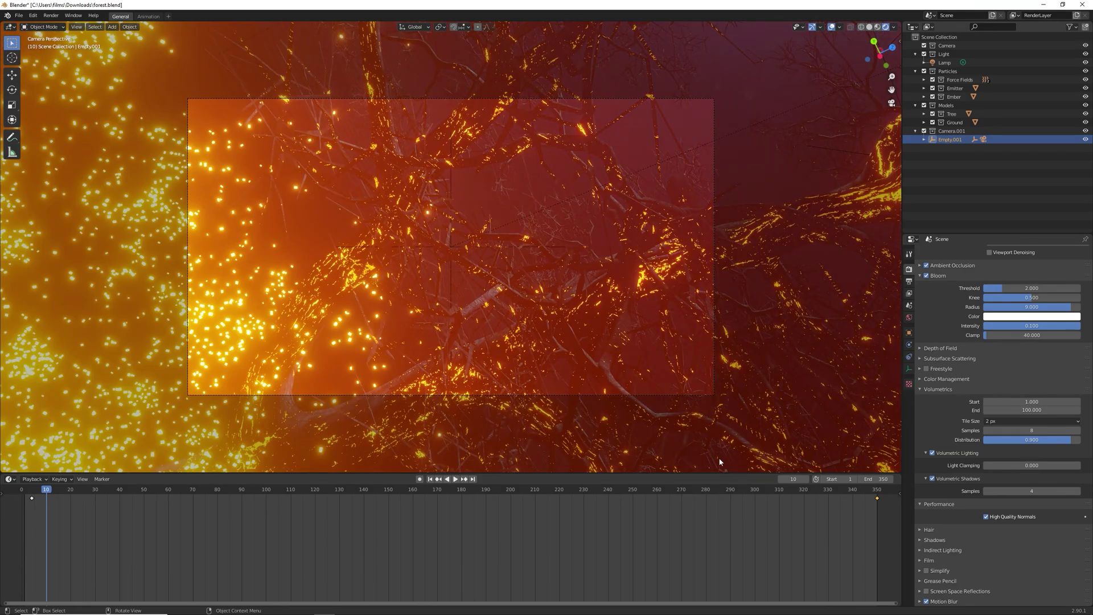
drag(734, 489, 868, 493)
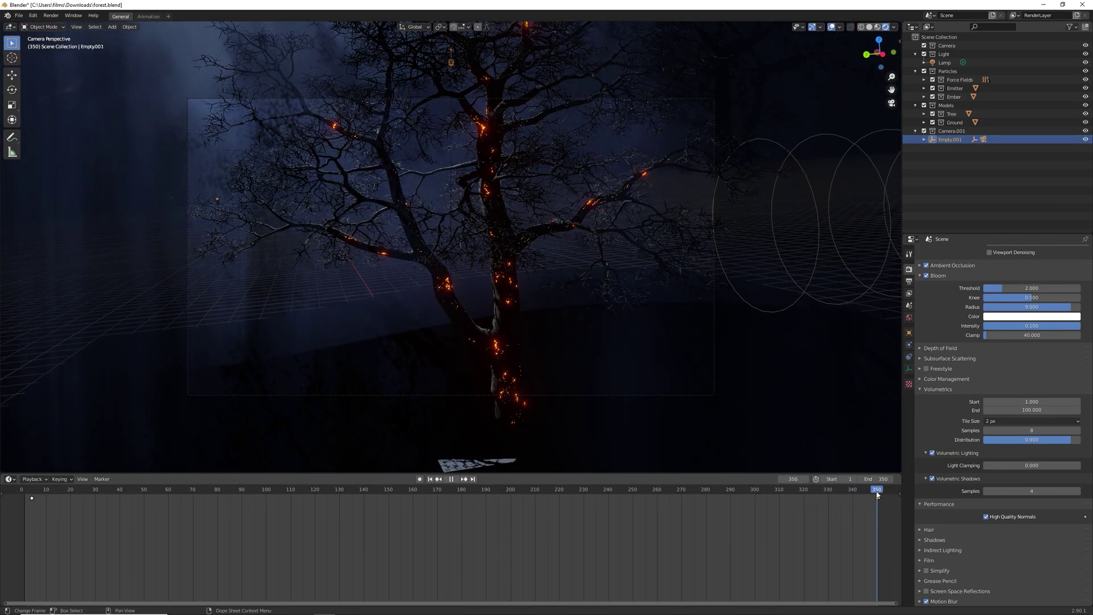
key(i)
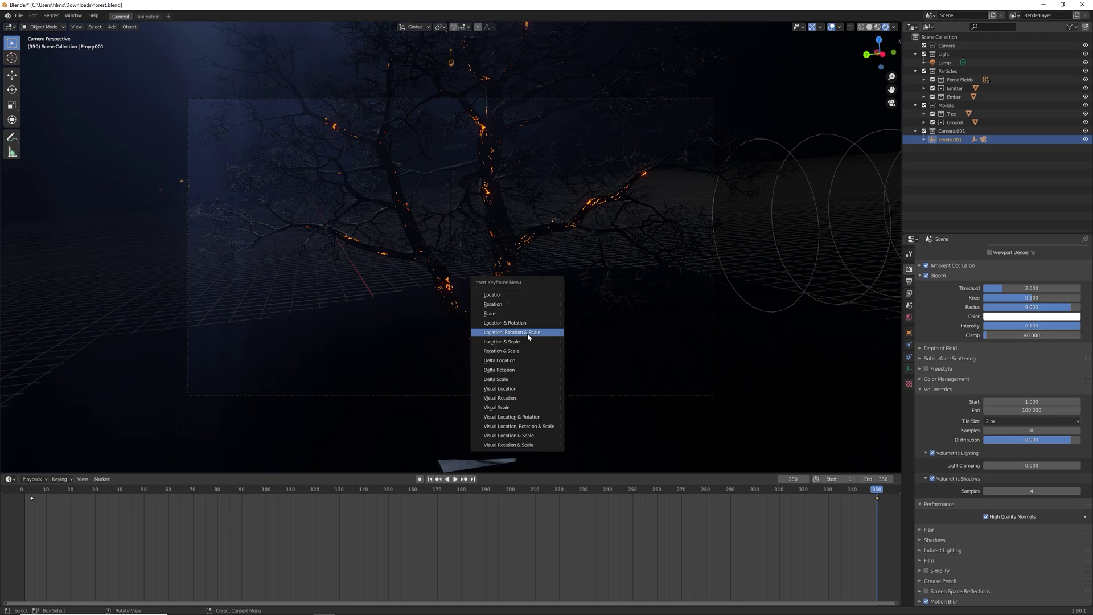
click(528, 336)
- At frame 1, rotate Empty.001 around Y, lower it along Z, and keyframe it
click(431, 480)
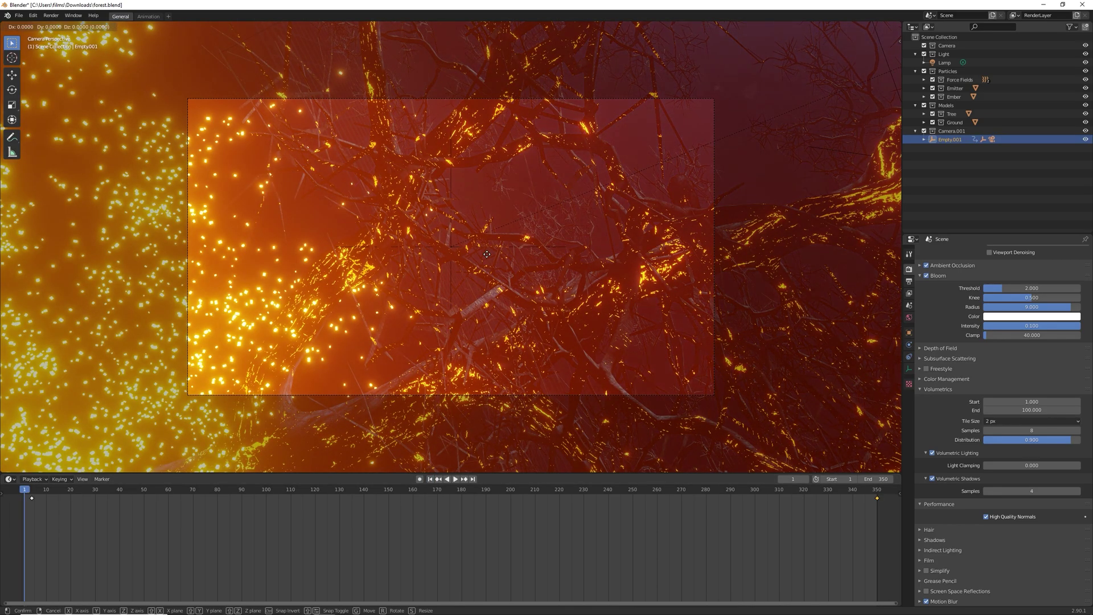
key(r)
key(y)
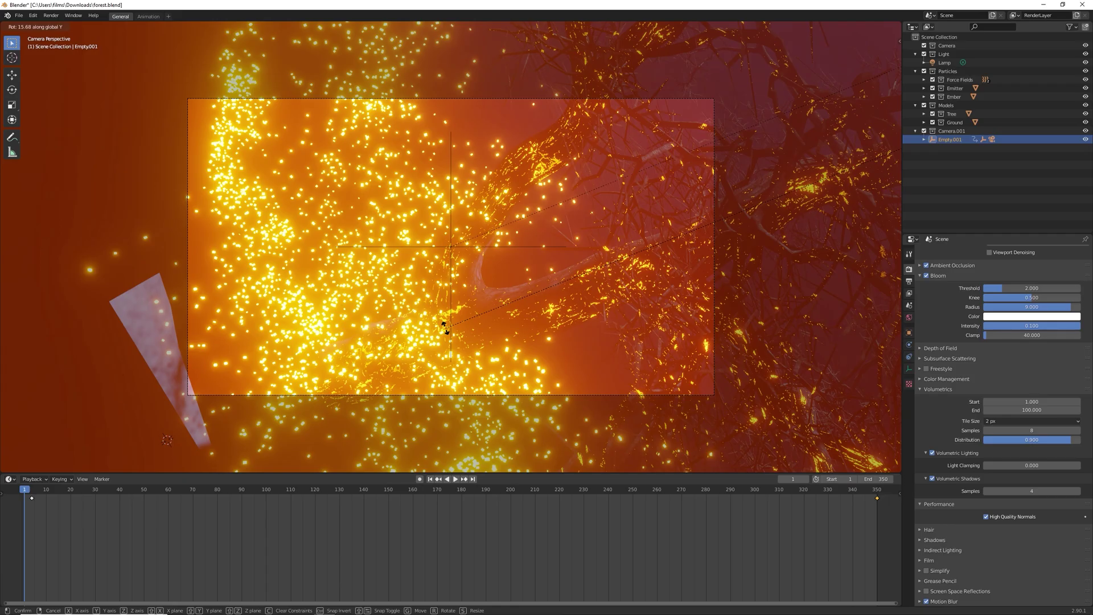
click(445, 327)
key(g)
click(458, 313)
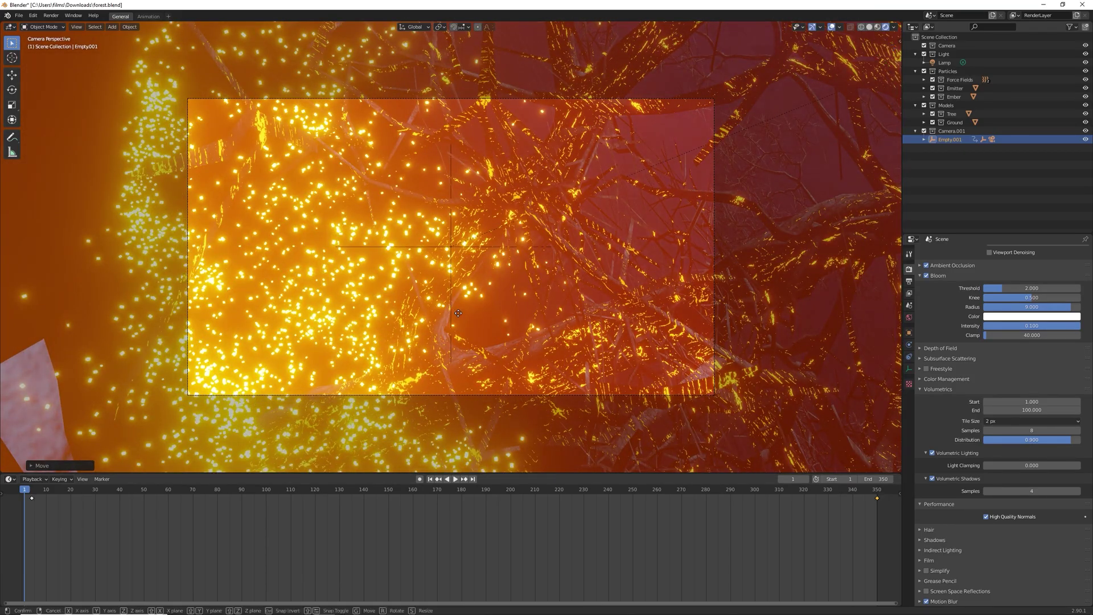
key(z)
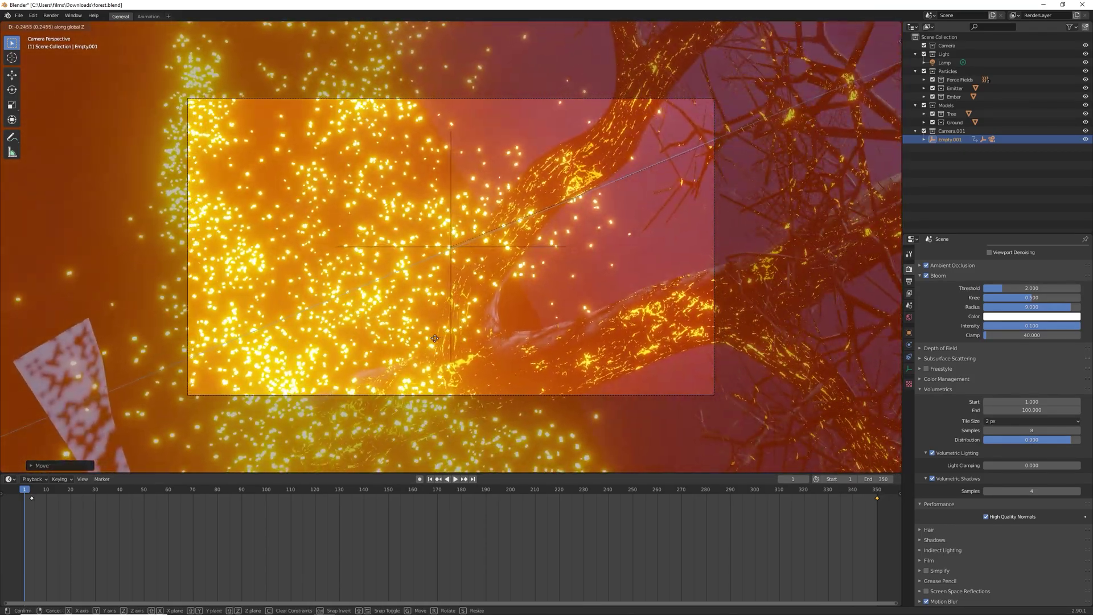
click(434, 336)
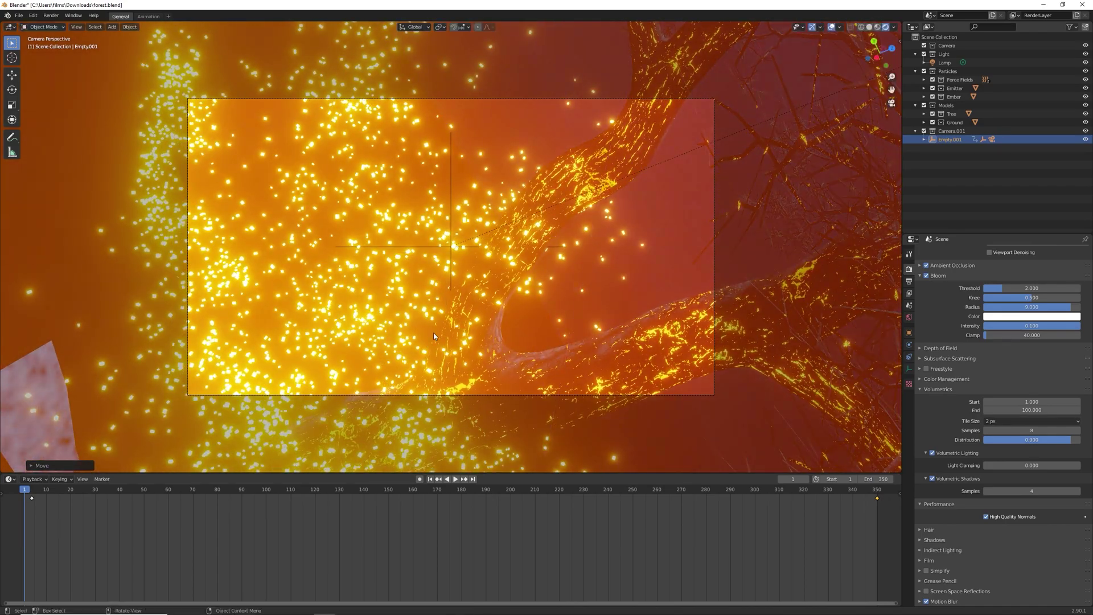
key(i)
click(433, 348)
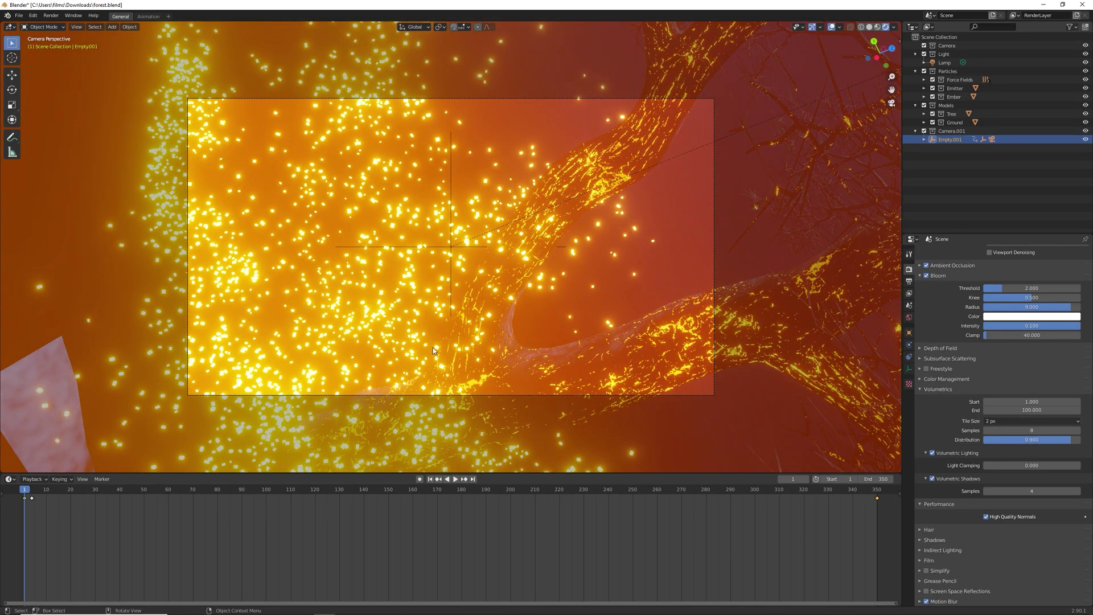
- Hide the viewport overlays, preview the re-aimed camera animation, and close the forest scene
click(834, 27)
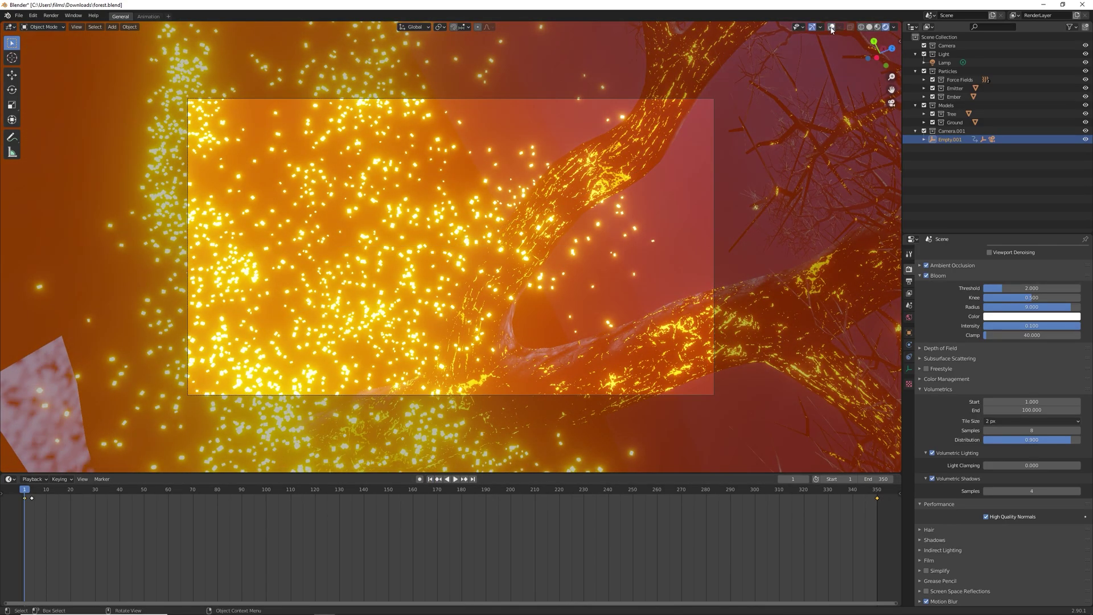
key(space)
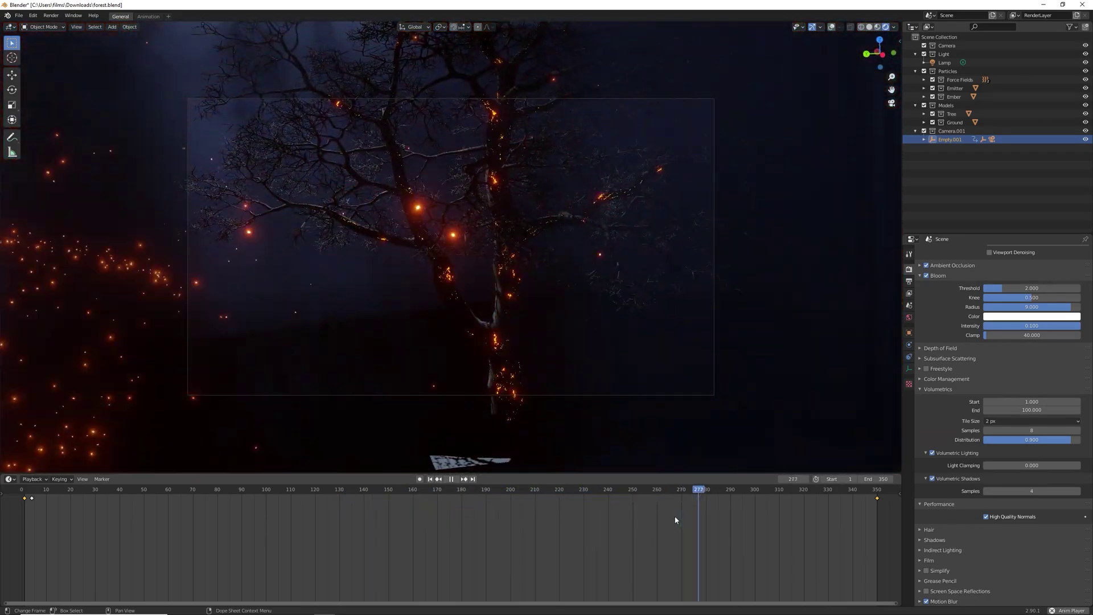
key(space)
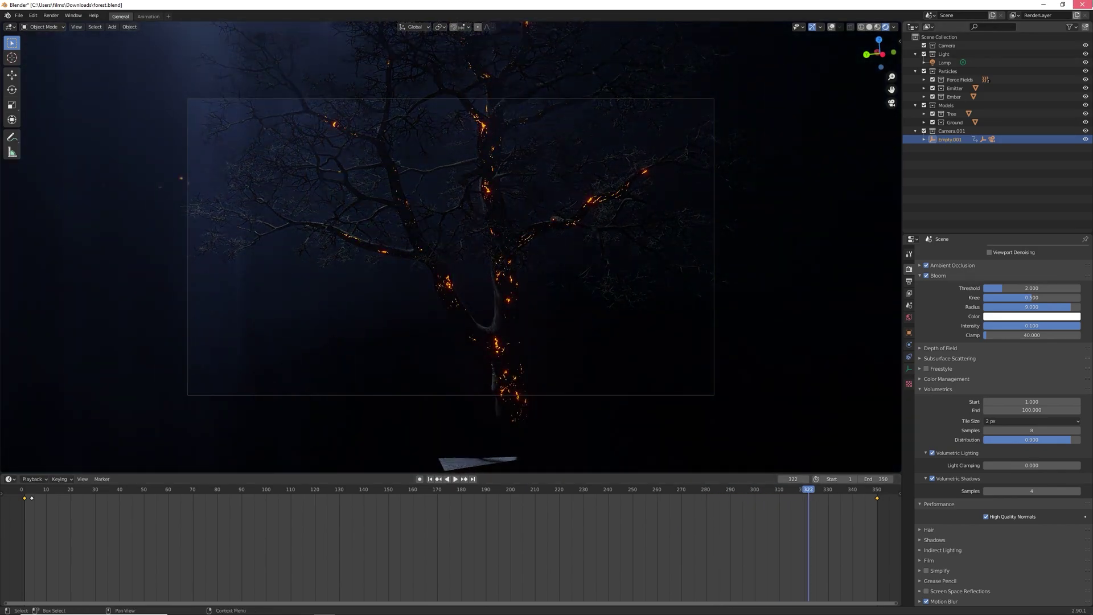
click(1083, 4)
- Answer the save prompt, then orbit toward the frog and play its animation from frame 101
click(563, 327)
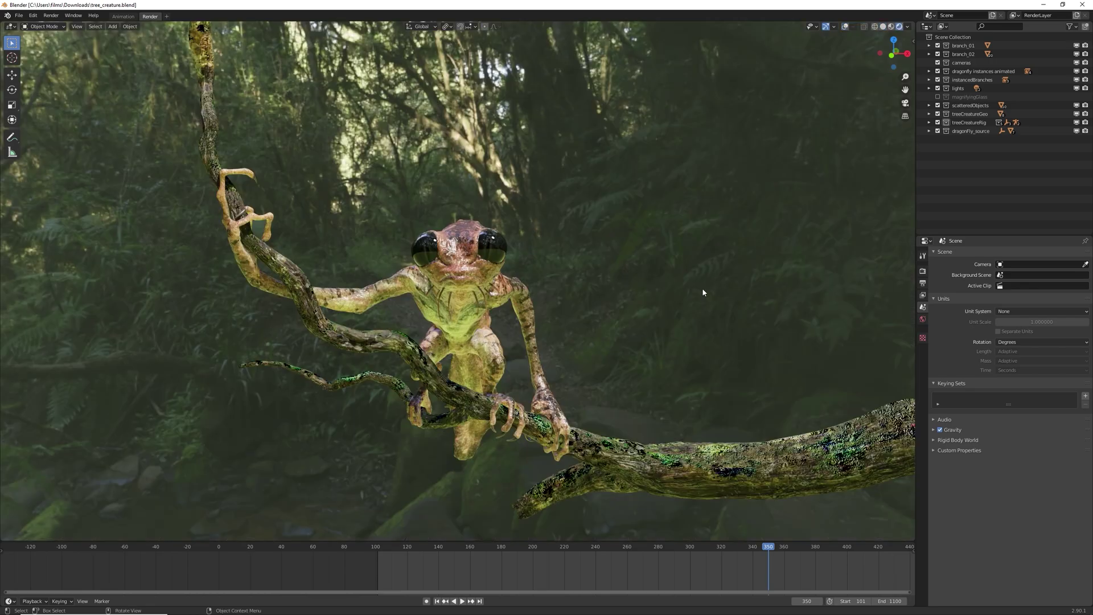
middle_drag(702, 288, 613, 312)
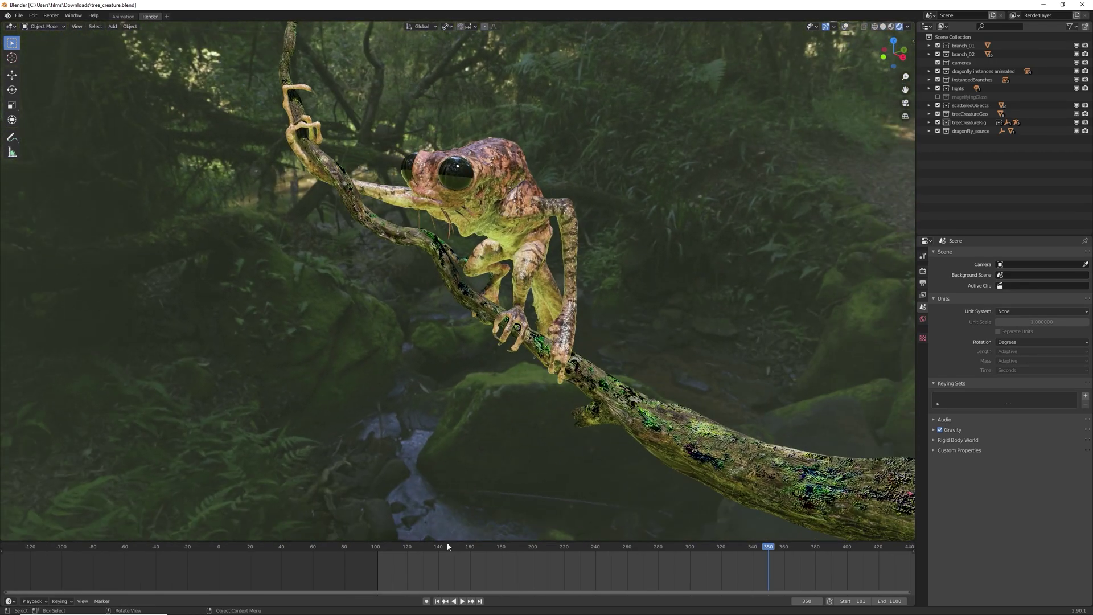
key(shift+Left)
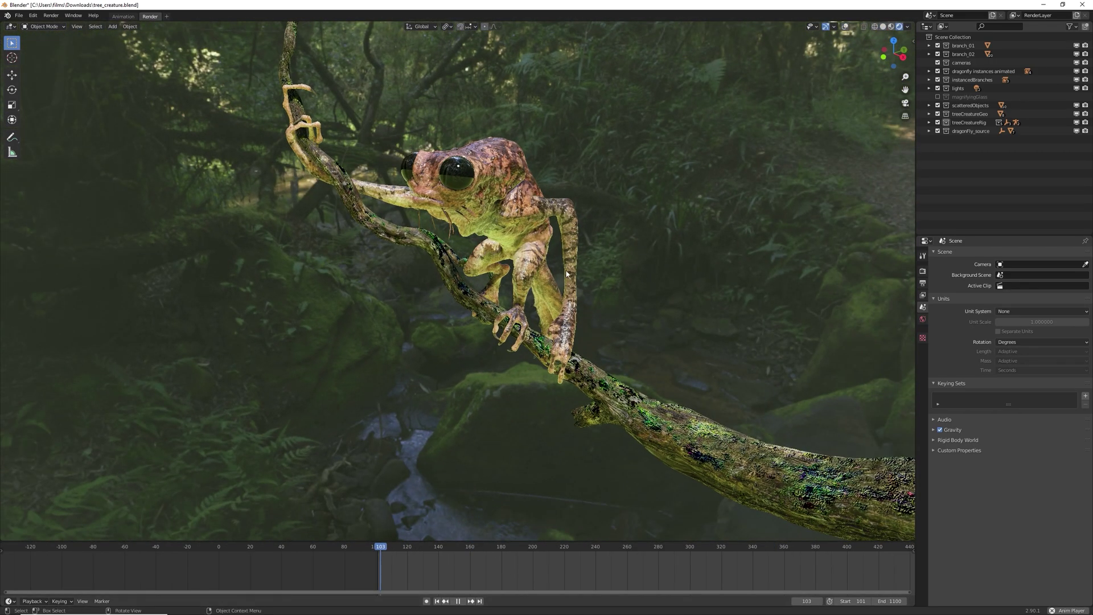
key(space)
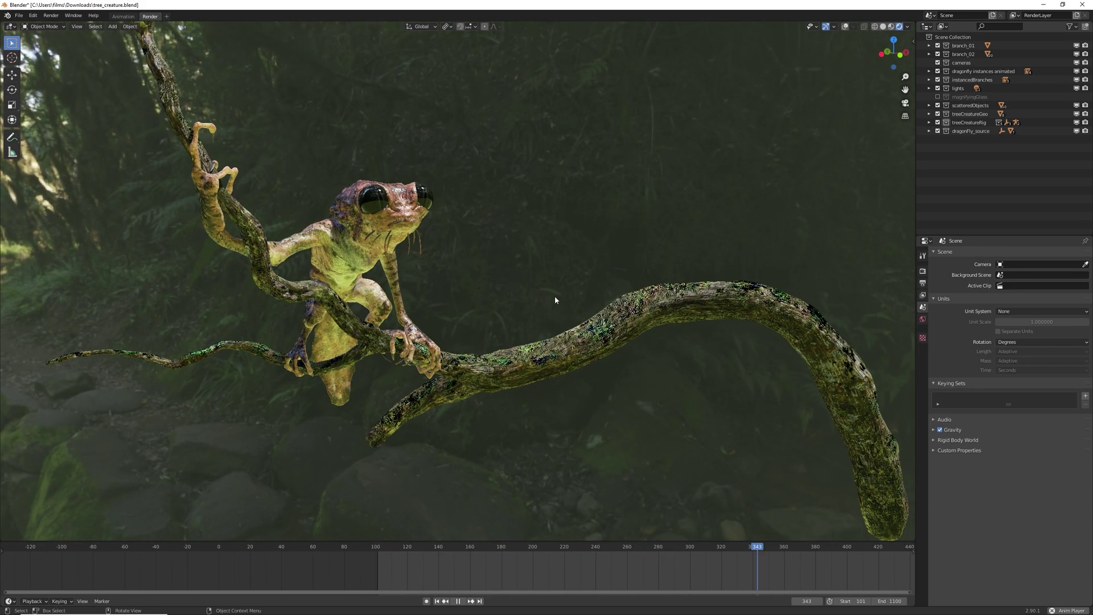
key(space)
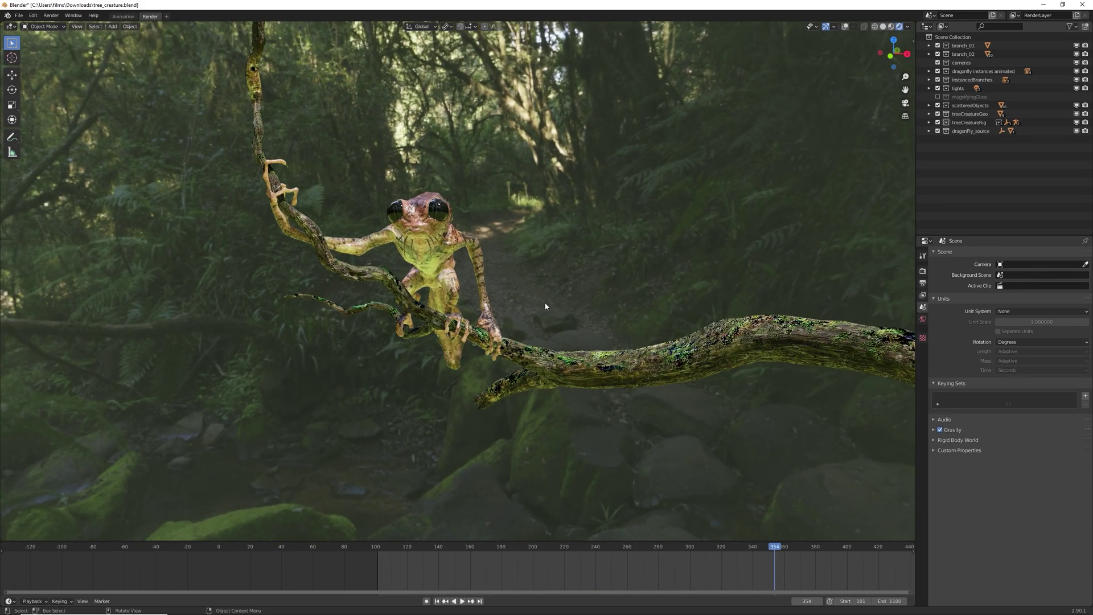
- In File Explorer, navigate to the CinePack > Zooms > Slow Zoom folder
mouse_move(240, 606)
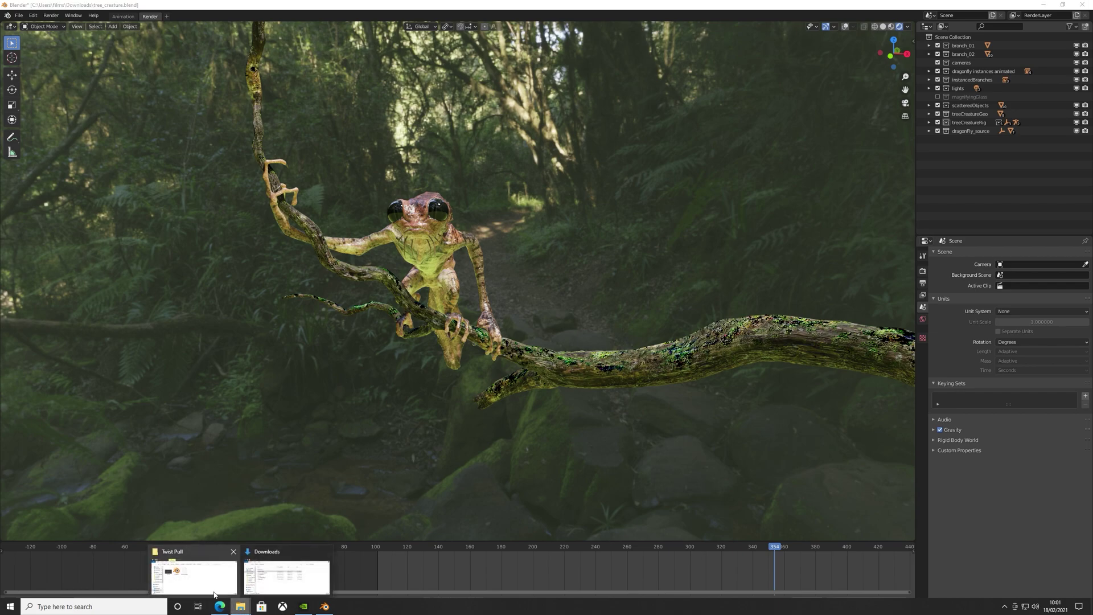
click(196, 571)
click(605, 264)
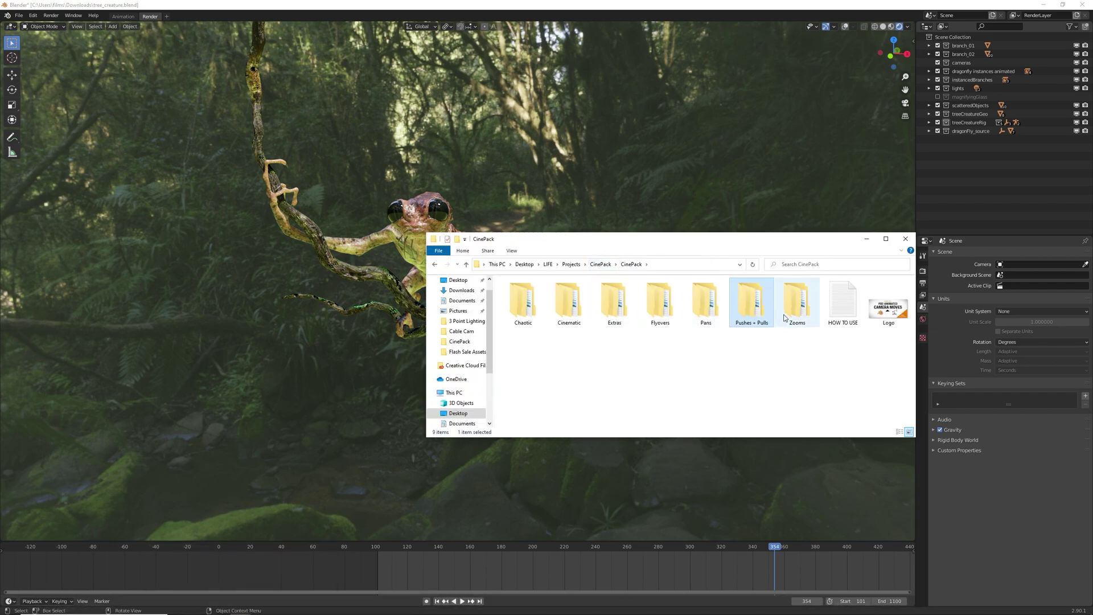
double_click(797, 302)
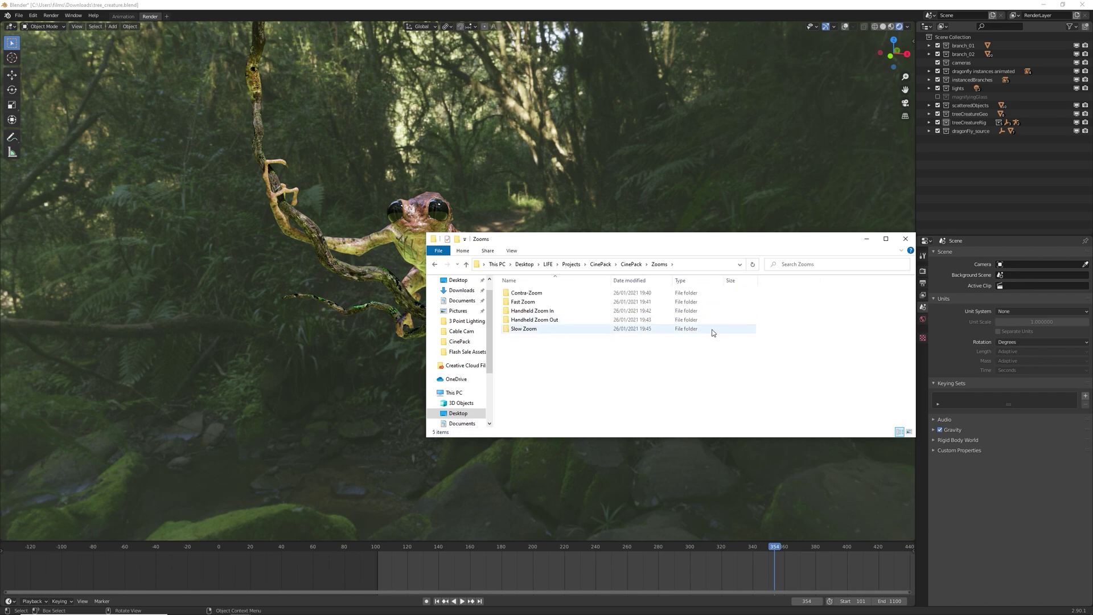
double_click(518, 330)
- Append the Camera collection from Slow_Zoom into the scene and look through it
drag(569, 301, 345, 297)
click(323, 316)
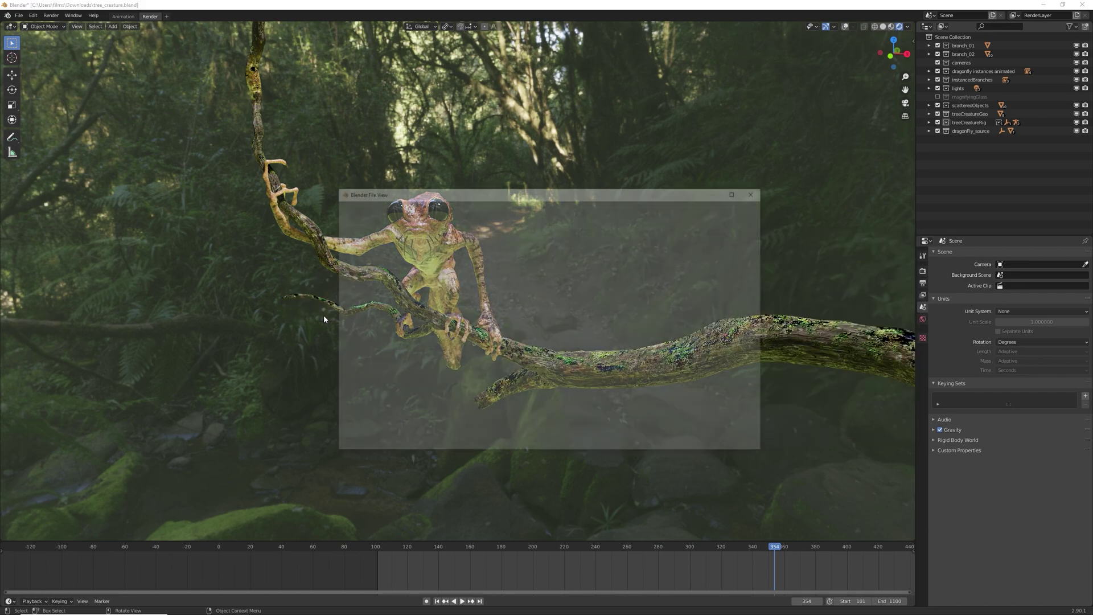
double_click(504, 312)
double_click(468, 249)
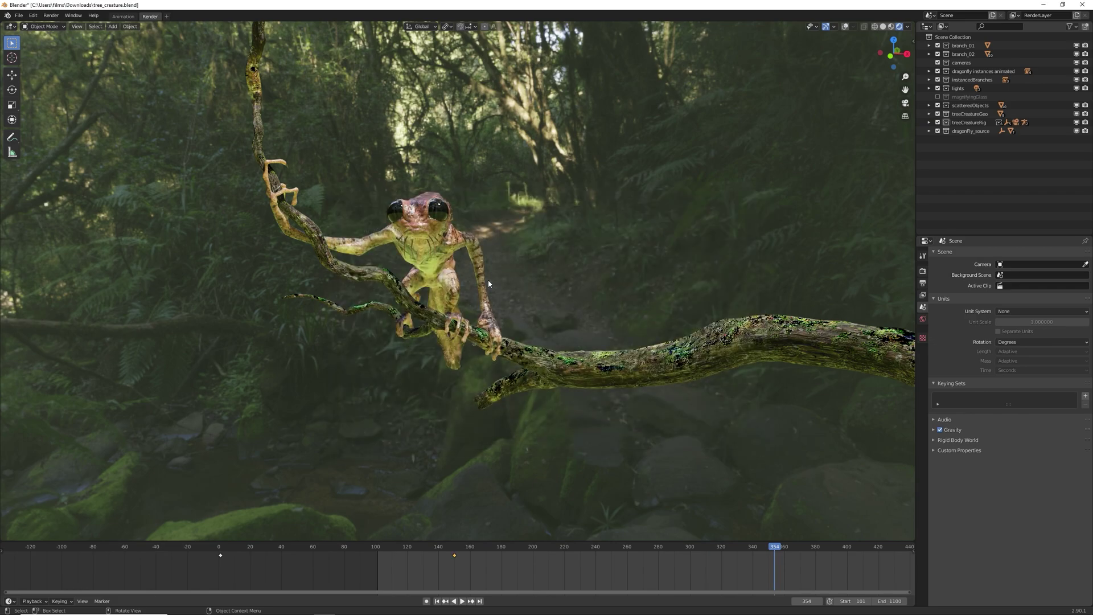
key(ctrl+KP_0)
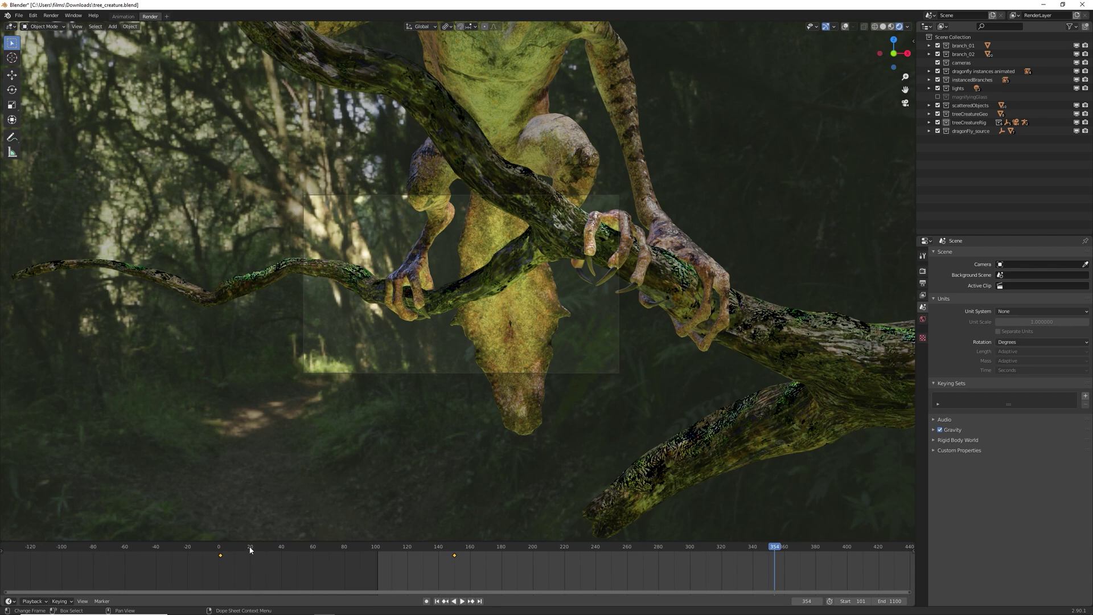
- Shift the Slow Zoom camera's keyframes later so the zoom starts at frame 101, and replay it
key(g)
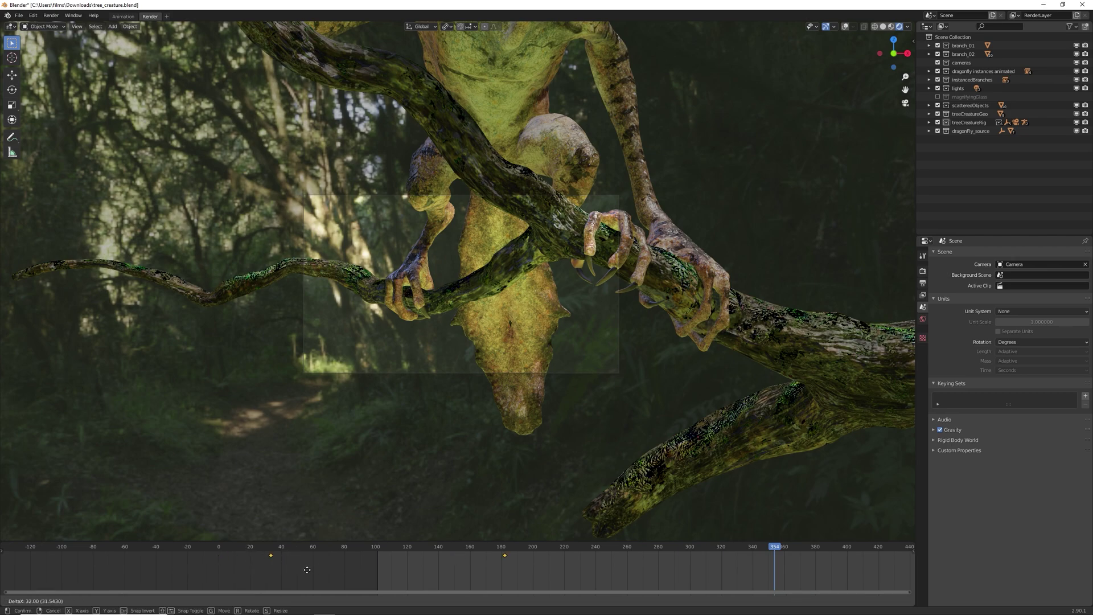
click(409, 572)
key(shift+Left)
key(space)
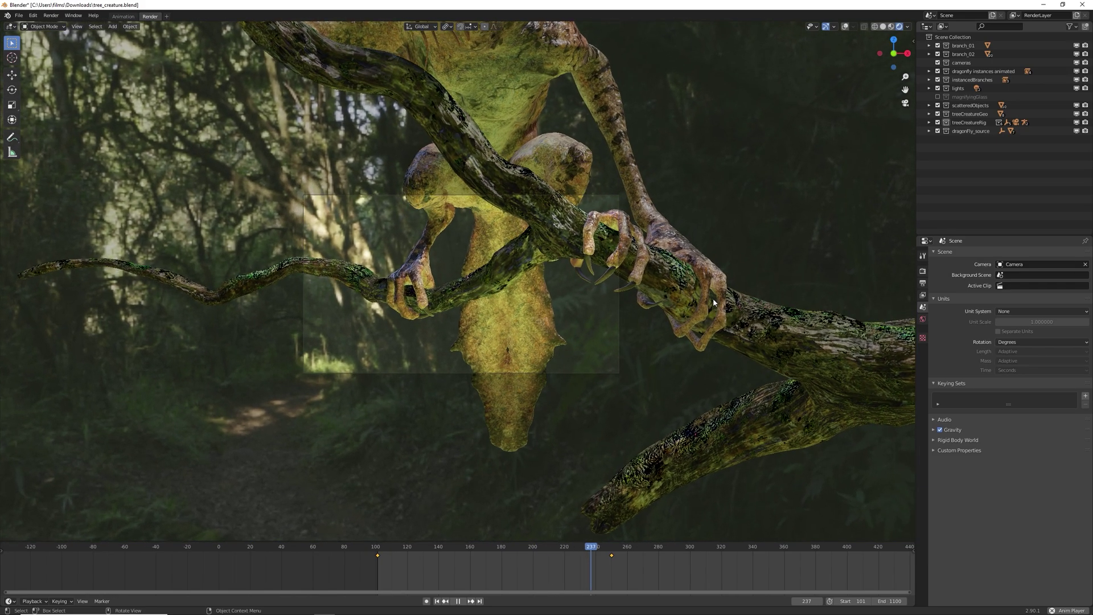
- Stop playback and orbit out of the camera view around the scene
key(space)
key(KP_0)
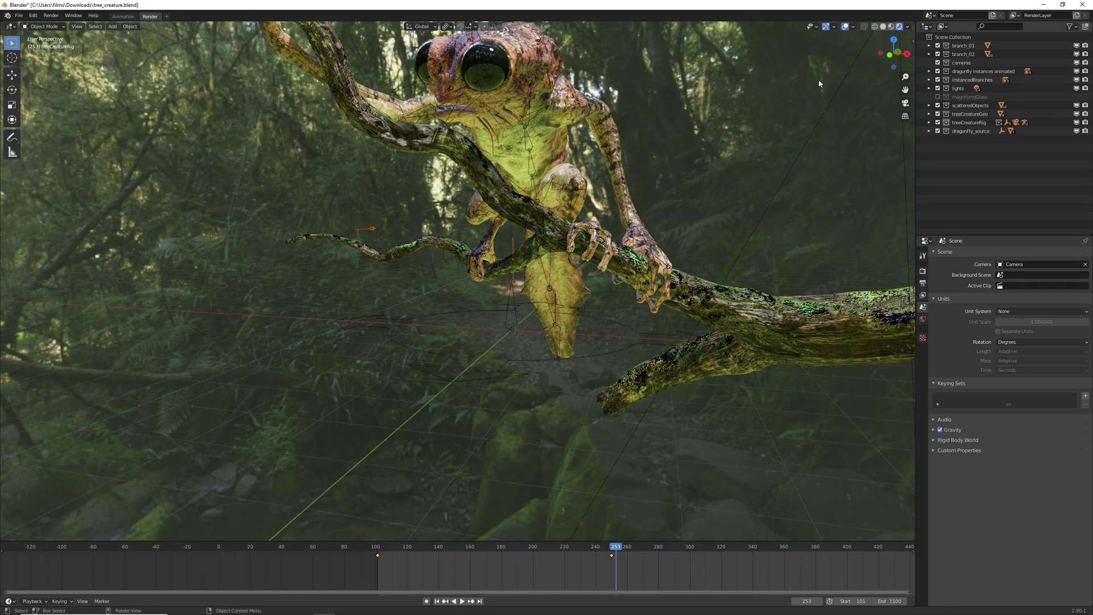
middle_drag(818, 79, 487, 239)
- Through the camera view, move the target empty Empty001 onto the creature
click(389, 241)
middle_drag(389, 242, 382, 249)
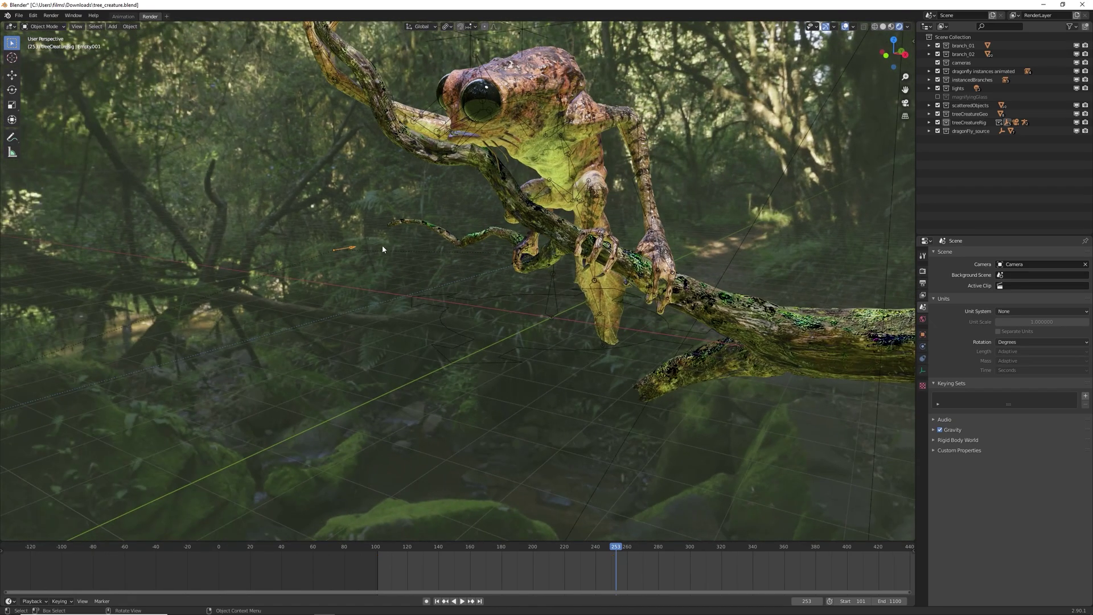
key(KP_0)
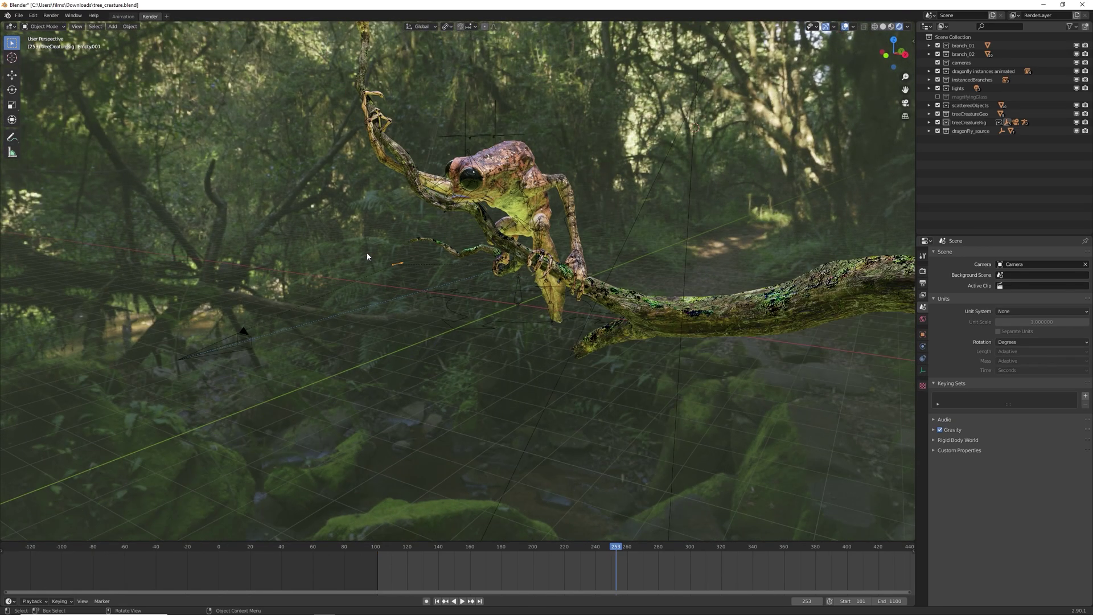
key(g)
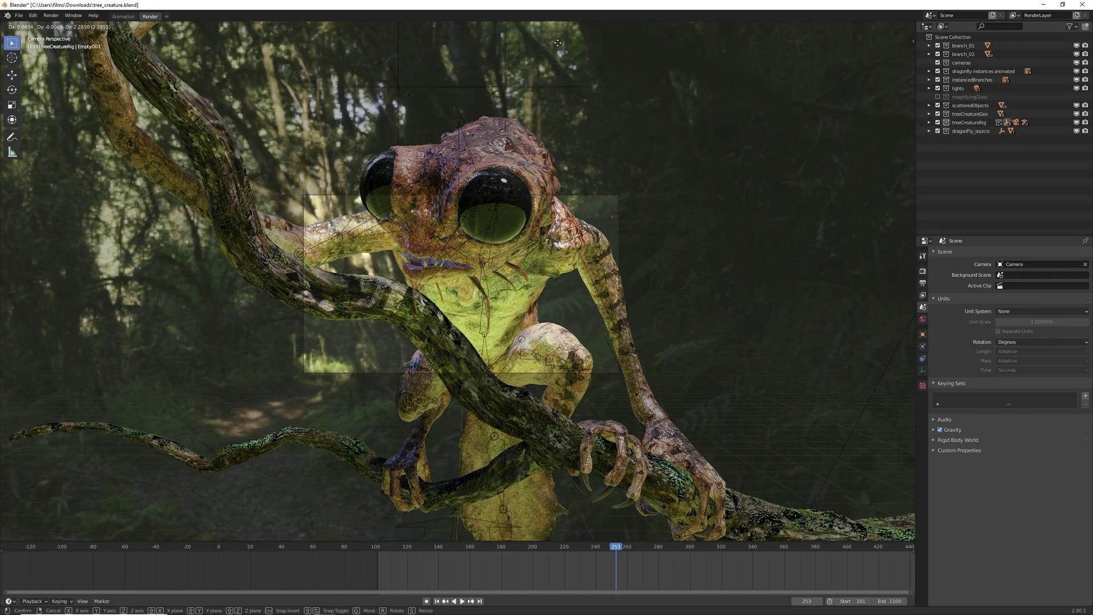
click(566, 407)
- Preview the slow-zoom shot by playing backwards with the viewport overlays hidden
key(Right)
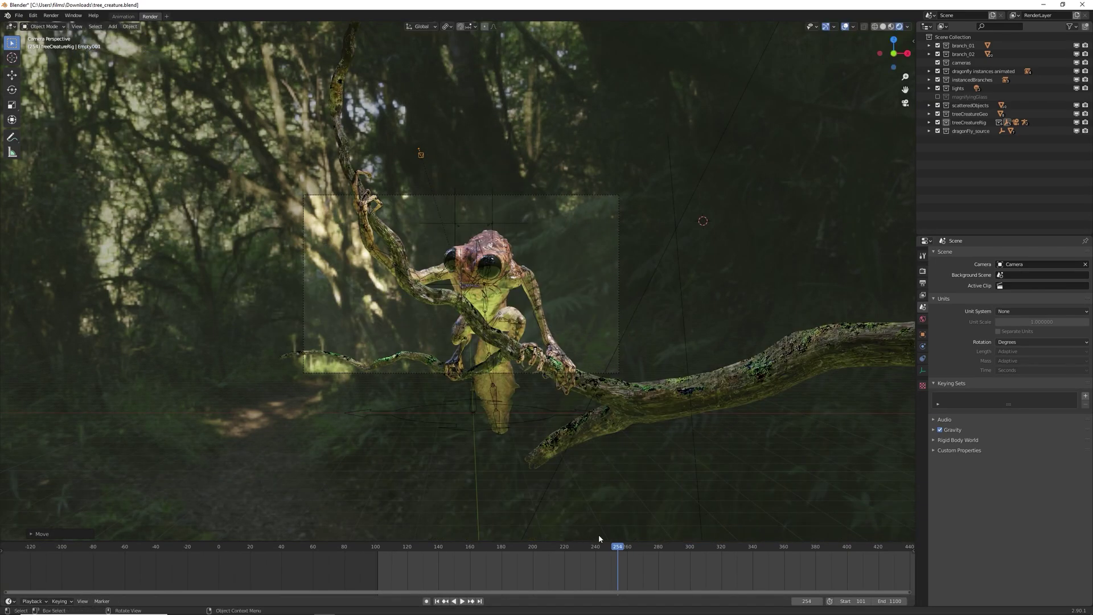
key(shift+ctrl+space)
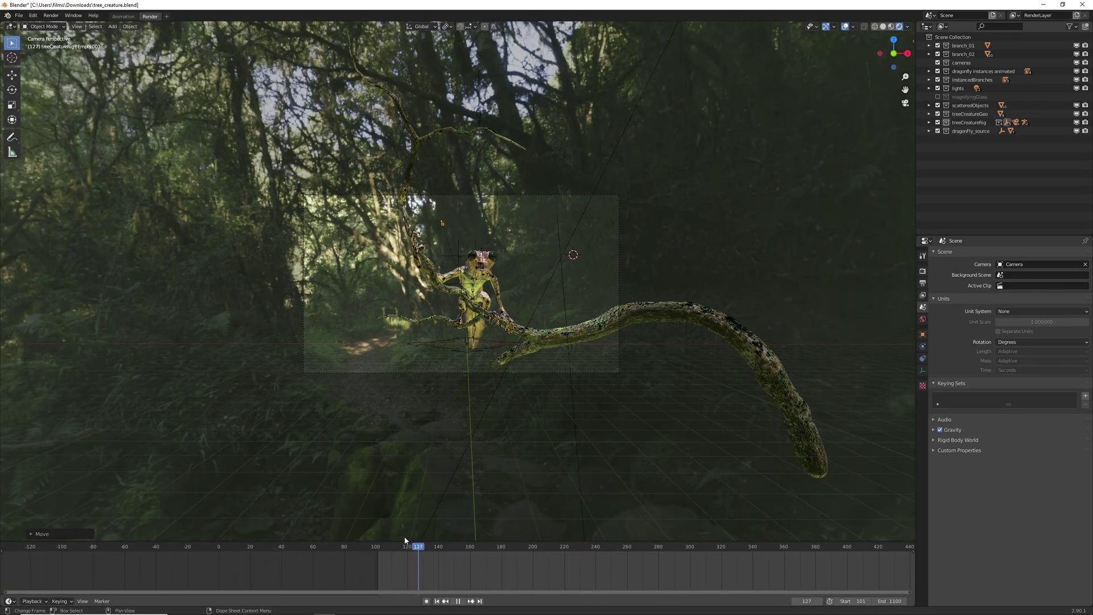
key(space)
click(845, 26)
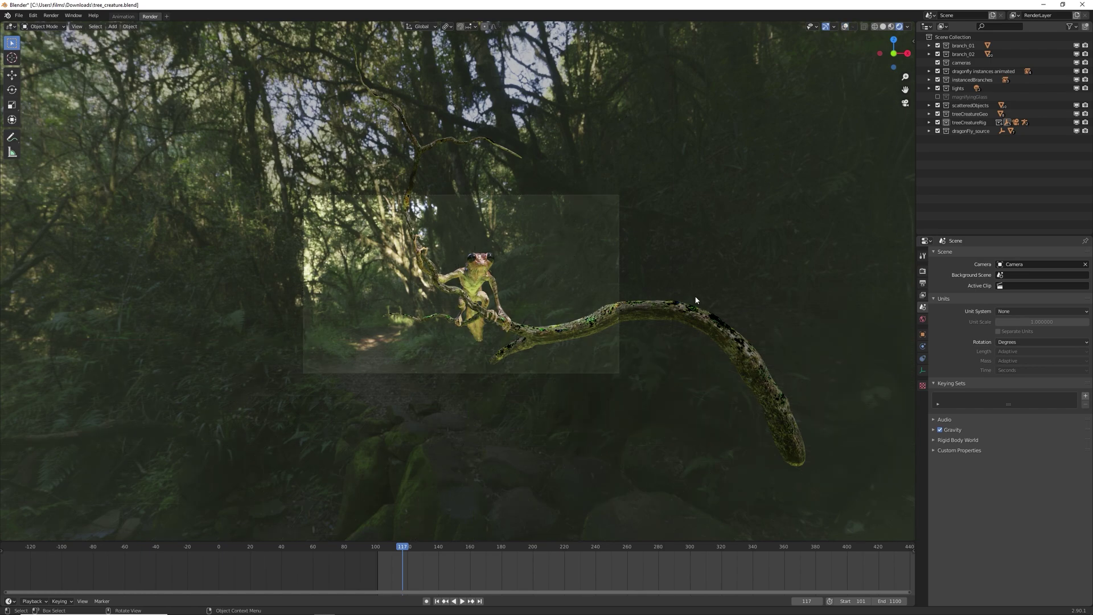
key(shift+ctrl+space)
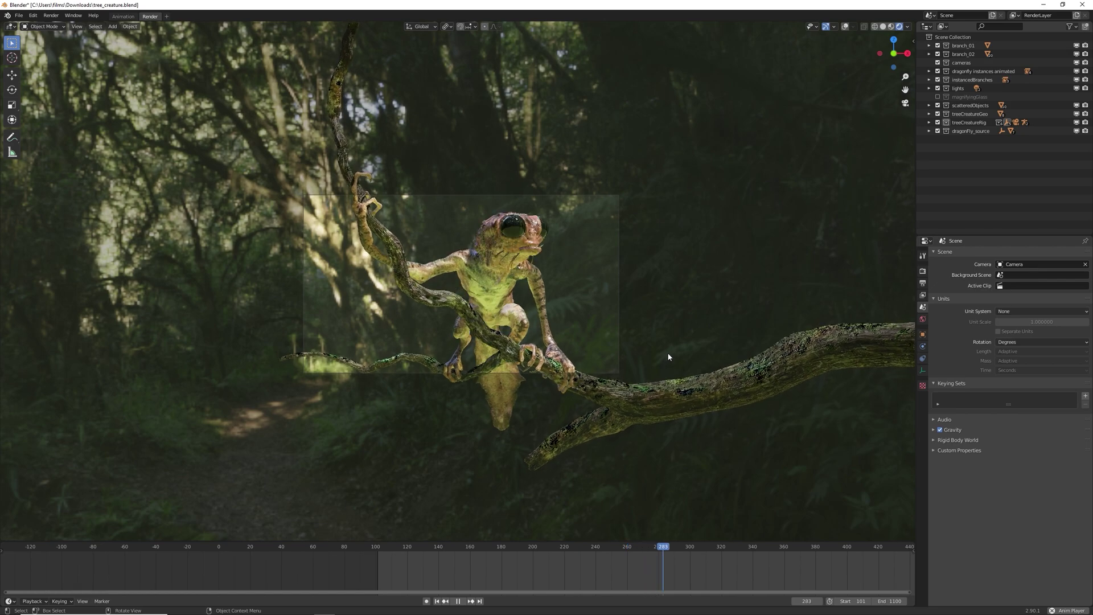
- Turn overlays back on and orbit and zoom out of the camera view around the creature
click(845, 26)
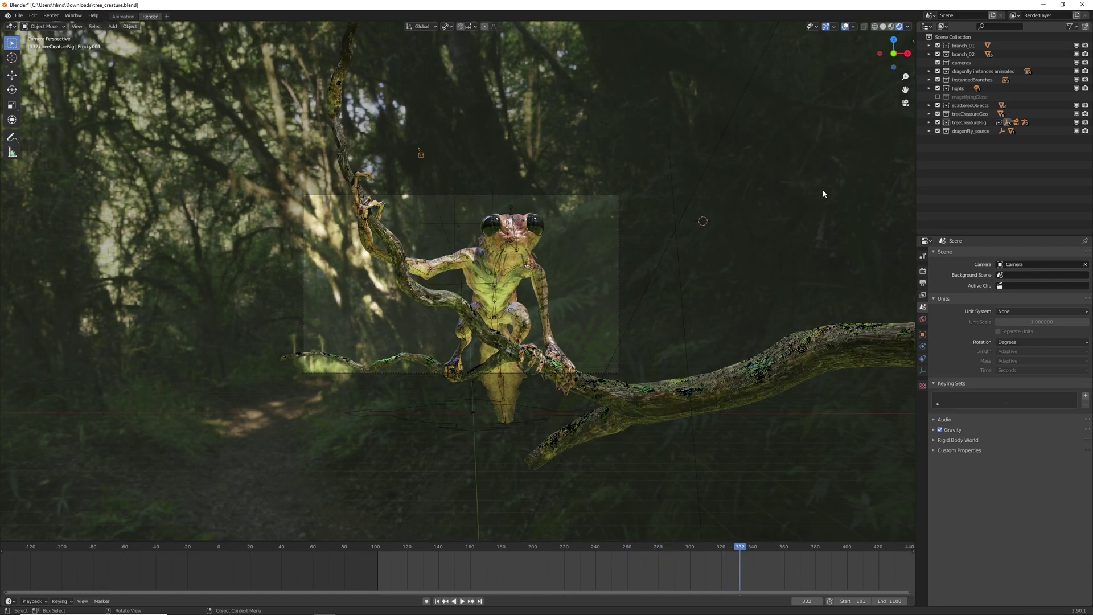
middle_drag(822, 190, 670, 243)
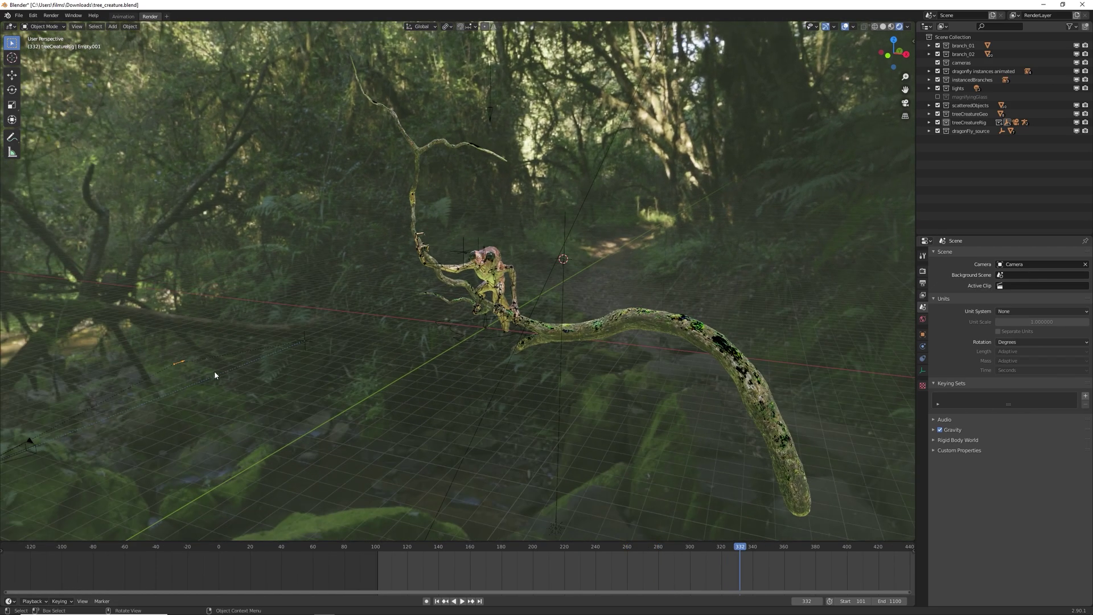
middle_drag(215, 375, 320, 313)
scroll(321, 315, up, 2)
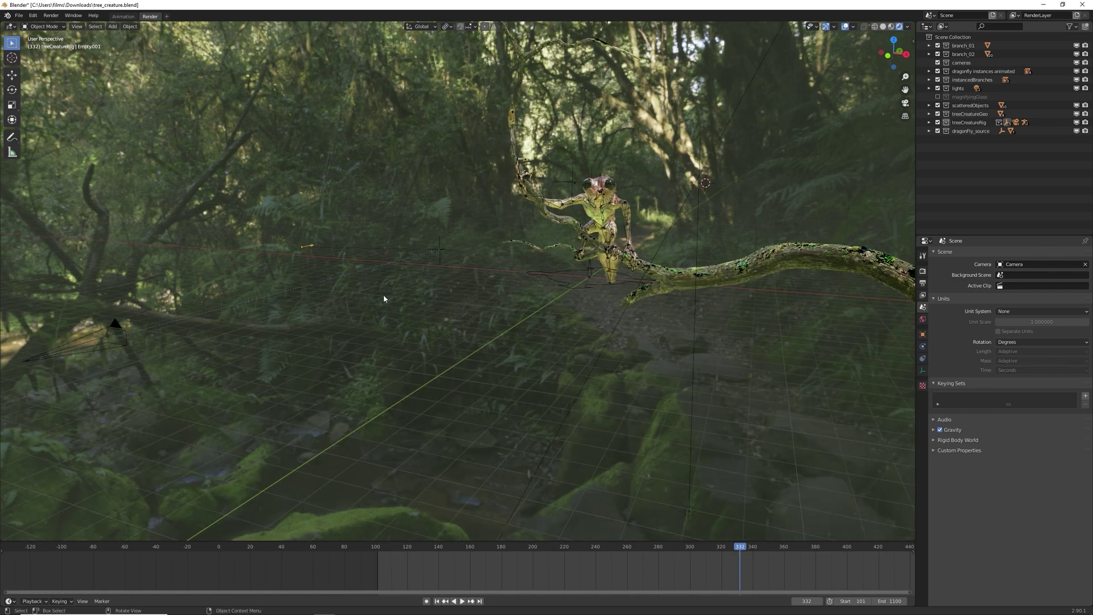
middle_drag(384, 298, 433, 296)
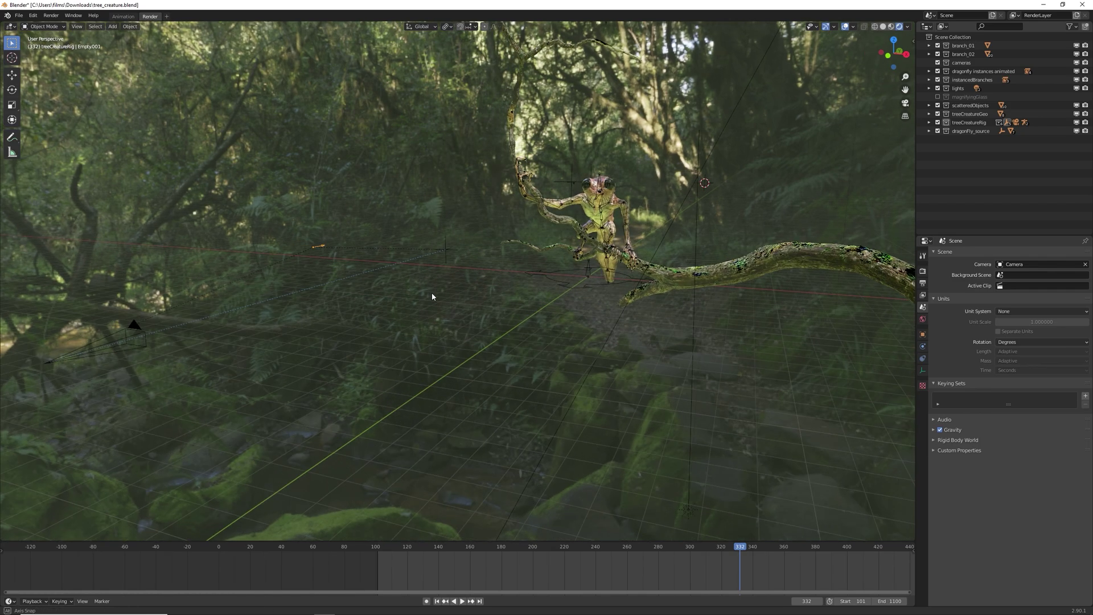
- Select the camera, then Empty001, and start a move but cancel it, leaving the empty in place
click(135, 332)
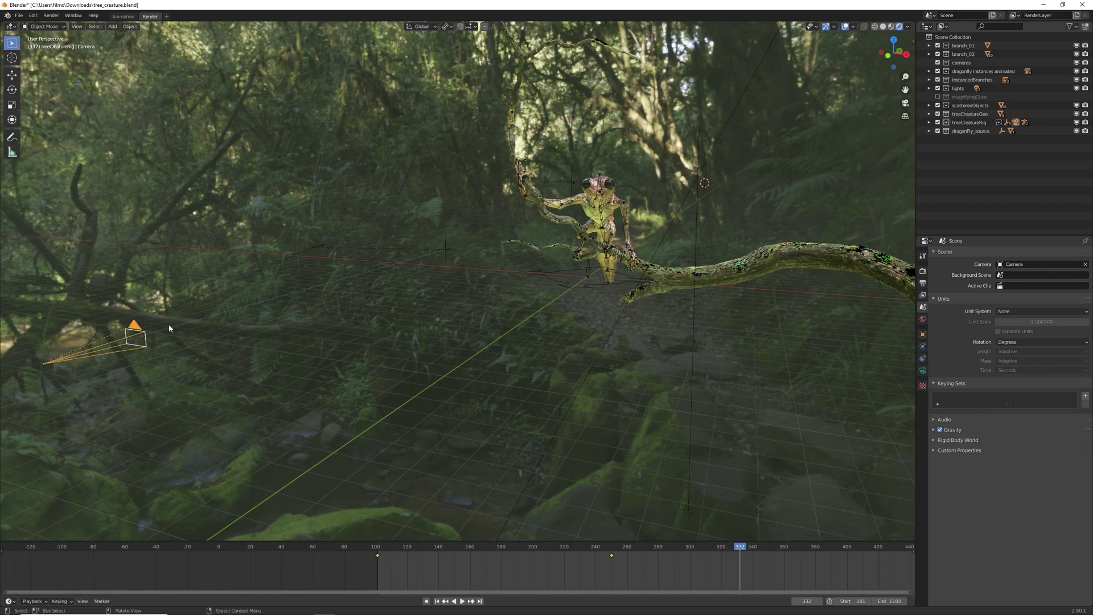
click(320, 246)
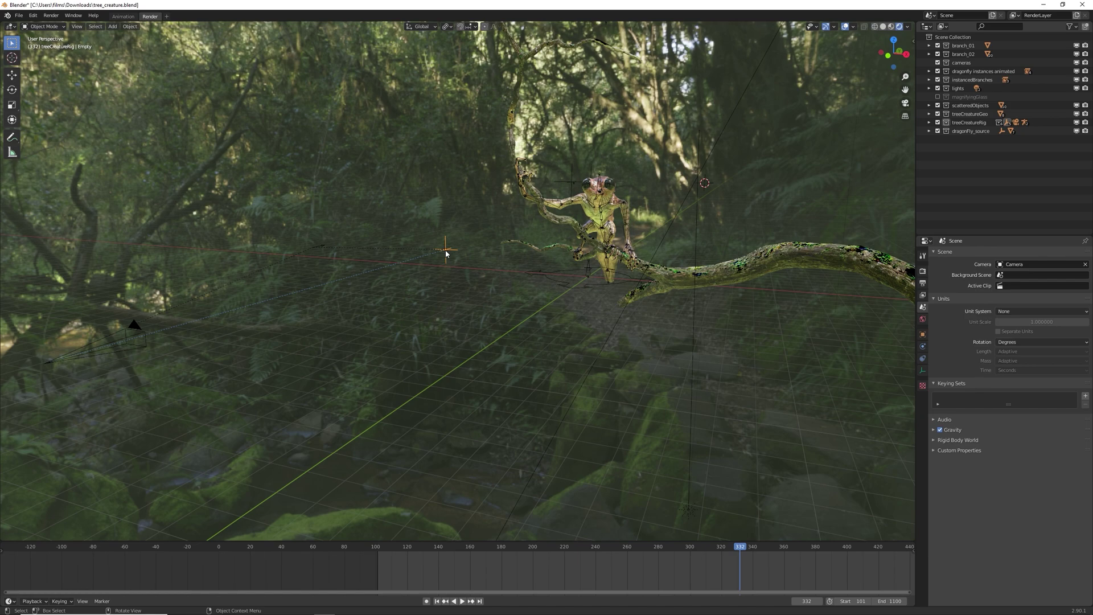
key(g)
key(Escape)
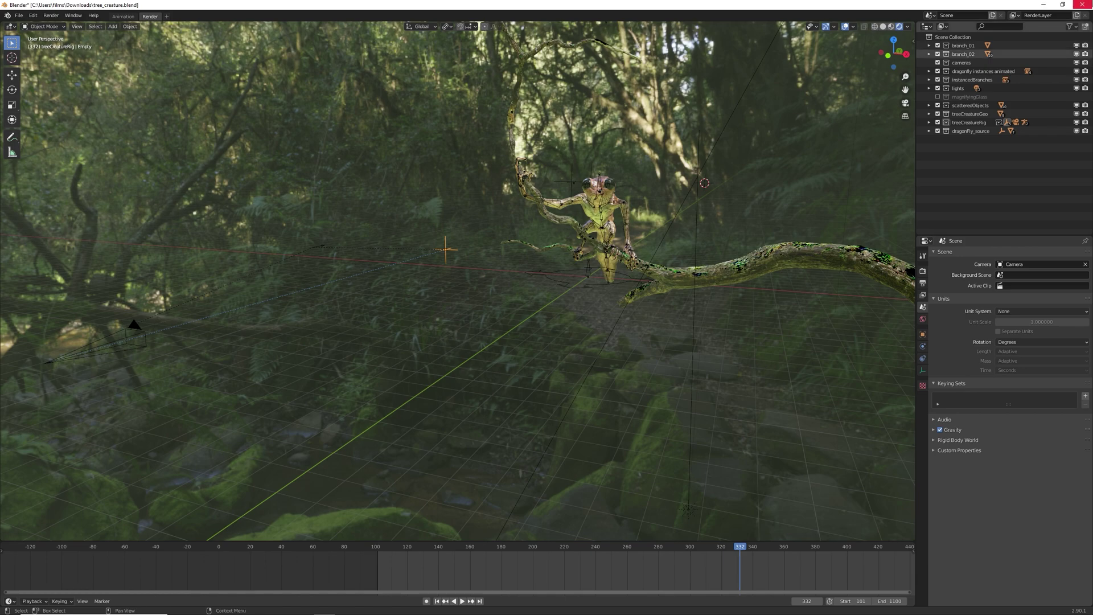
- Switch from Blender to the CinePack Blender Market page in Edge and scroll through its description and camera moves
click(1046, 4)
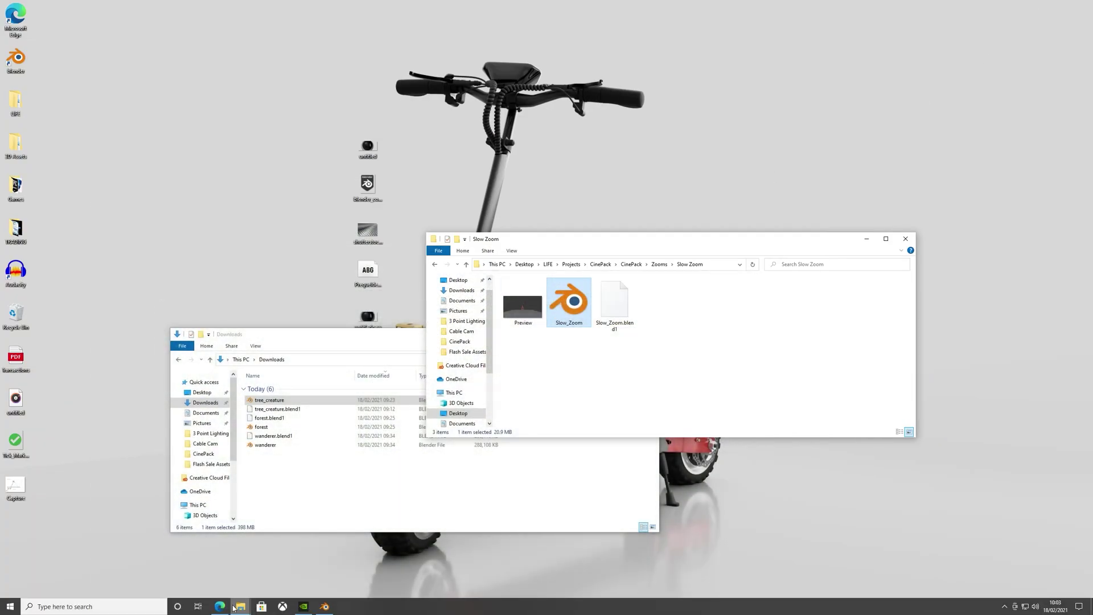
click(240, 607)
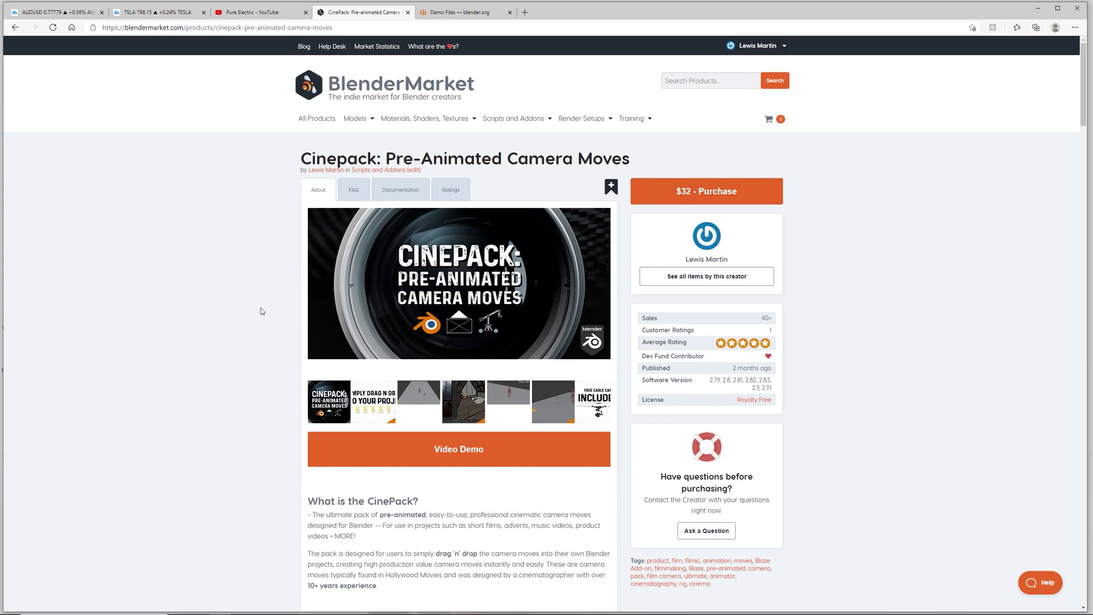
scroll(259, 324, down, 5)
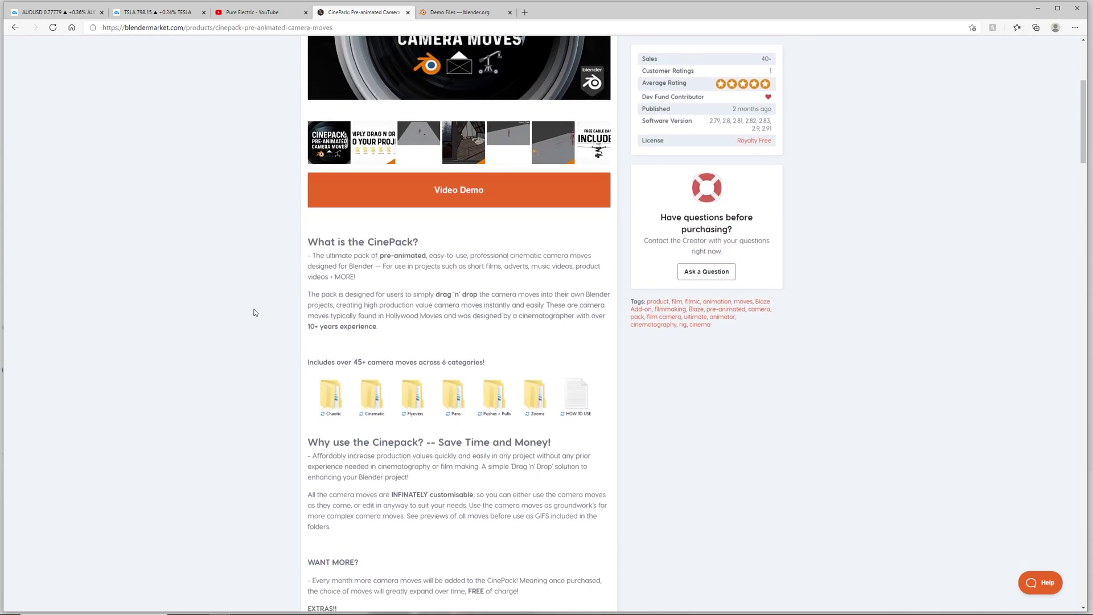
scroll(436, 393, down, 5)
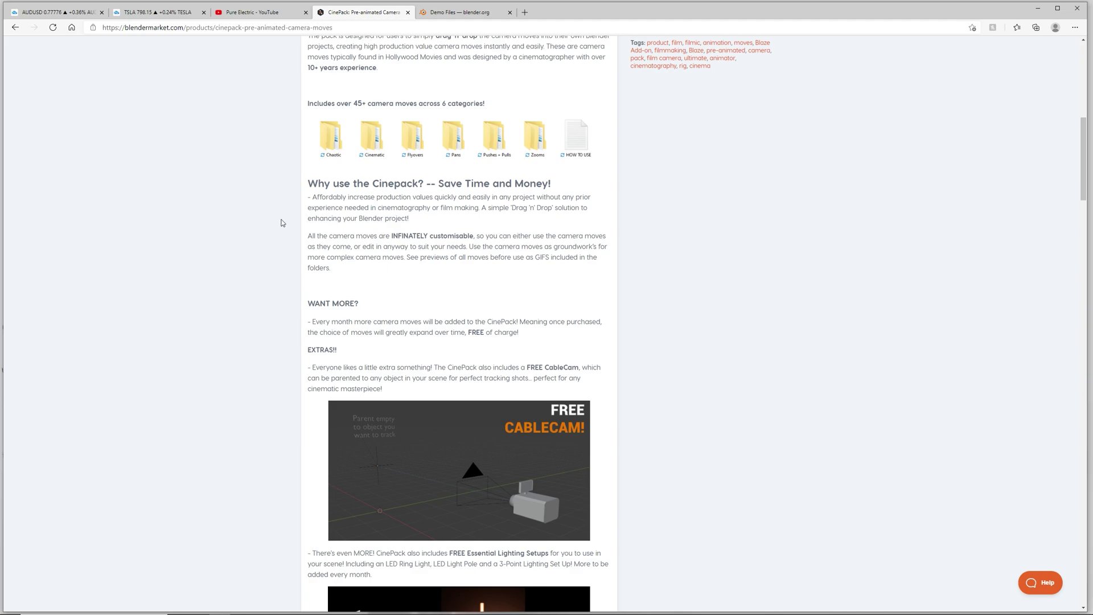
scroll(295, 268, down, 3)
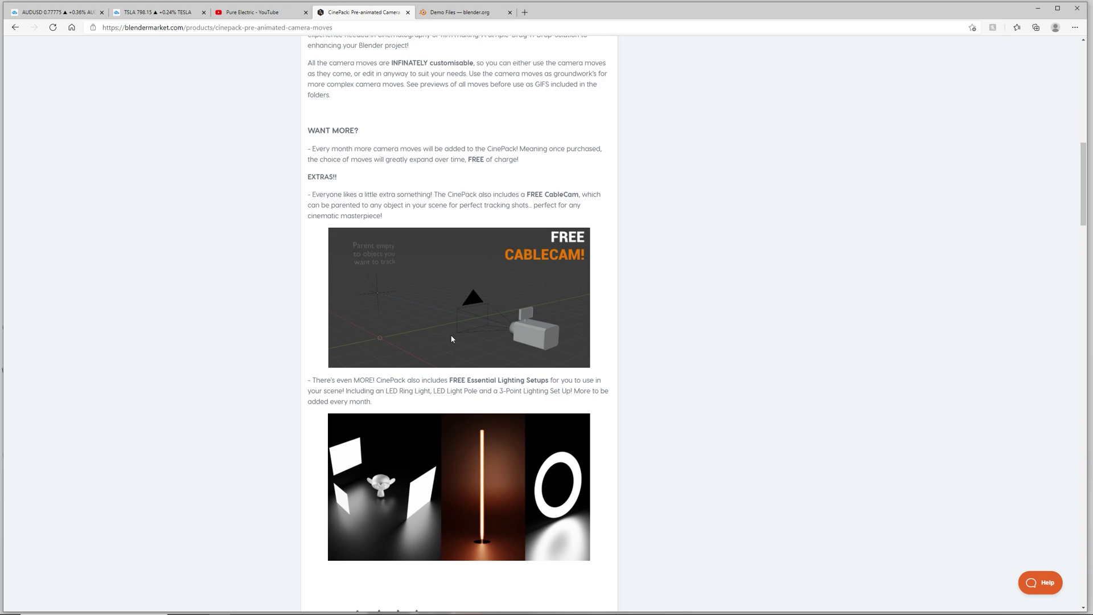
scroll(455, 340, down, 3)
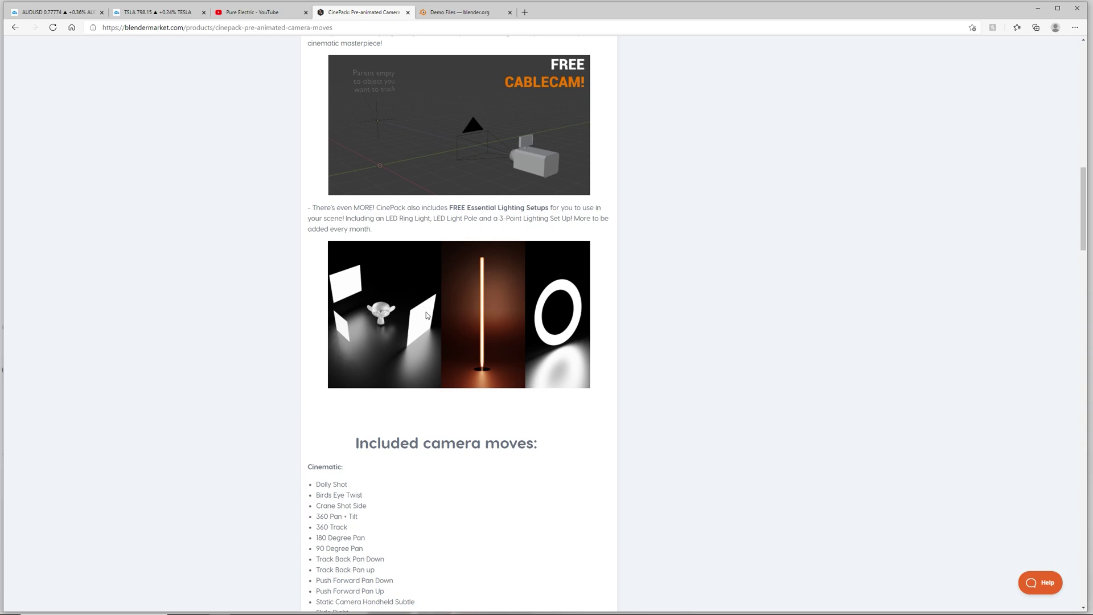
scroll(440, 320, up, 12)
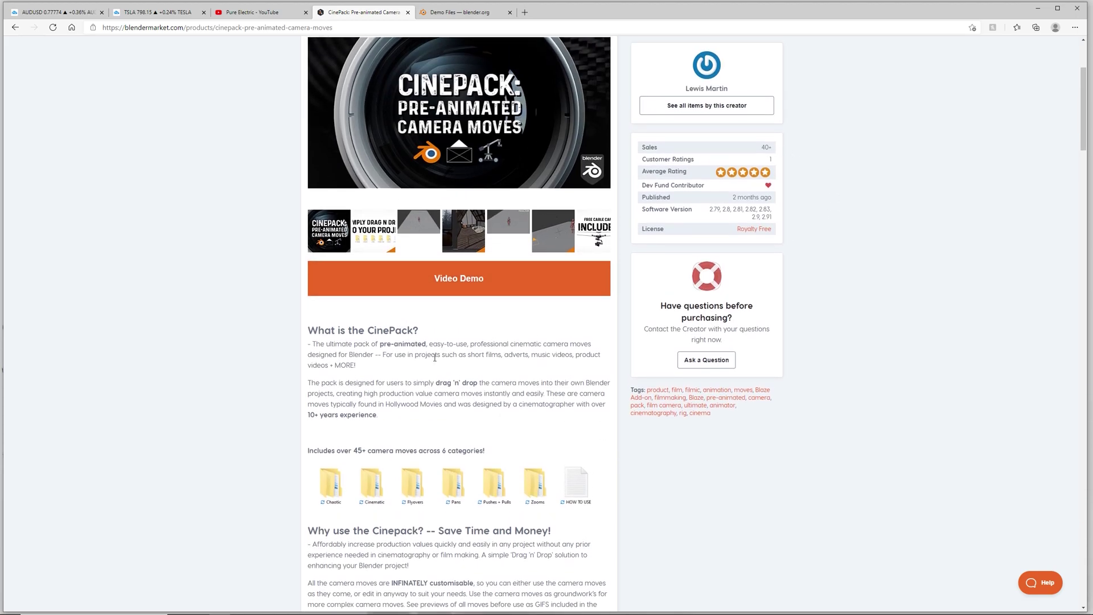
scroll(478, 208, up, 3)
scroll(456, 284, down, 2)
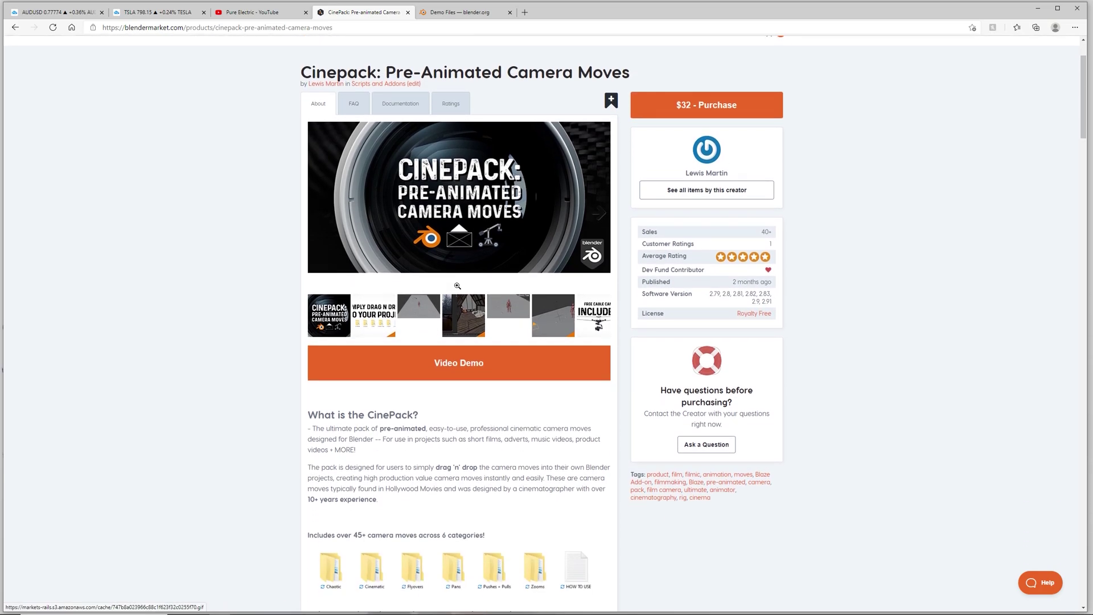